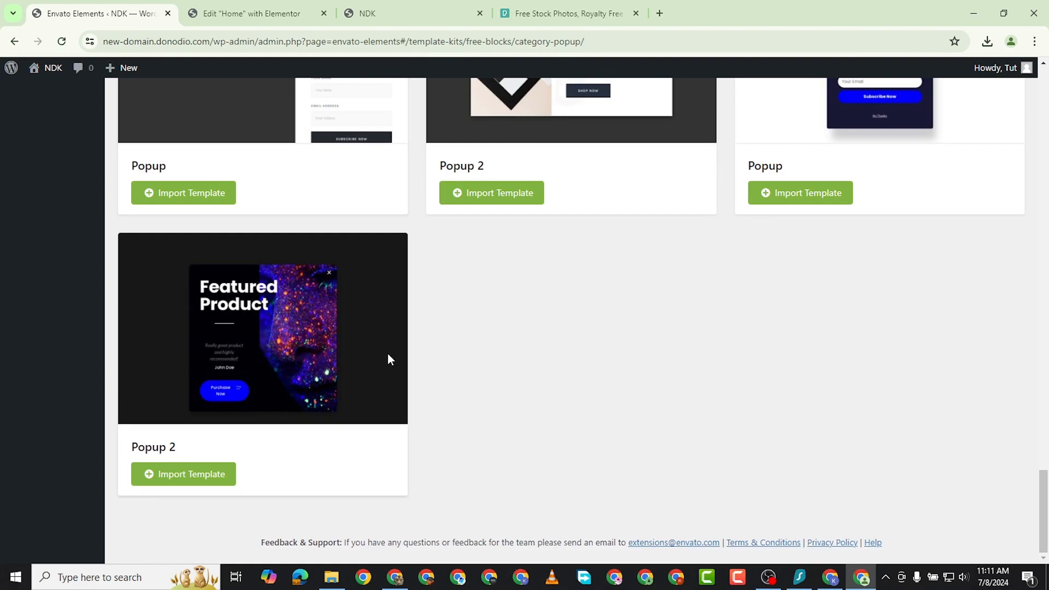
- Search the plugin directory for "ENVATO ELEMENTS" to check whether the Envato Elements plugin is installed
{"action": "scroll", "coordinate": [389, 349], "scroll_direction": "up", "scroll_amount": 20}
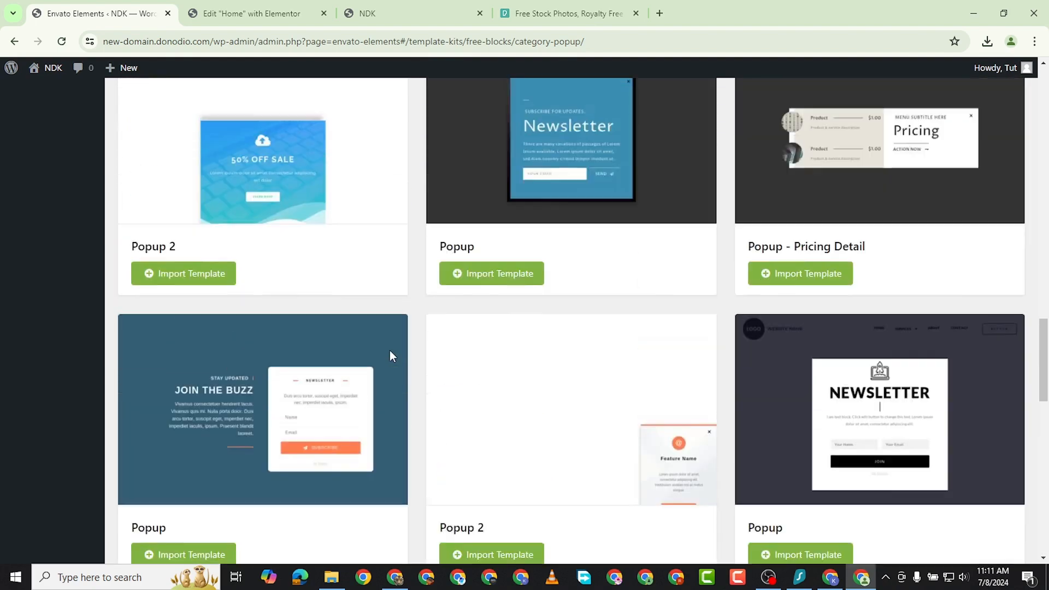
{"action": "scroll", "coordinate": [389, 351], "scroll_direction": "up", "scroll_amount": 8}
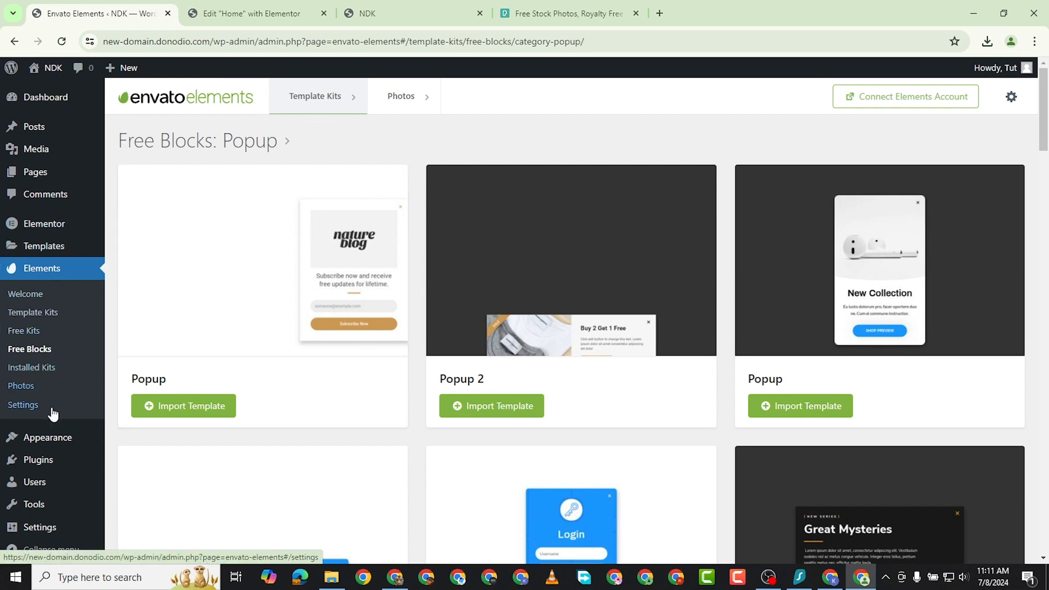
{"action": "mouse_move", "coordinate": [41, 464]}
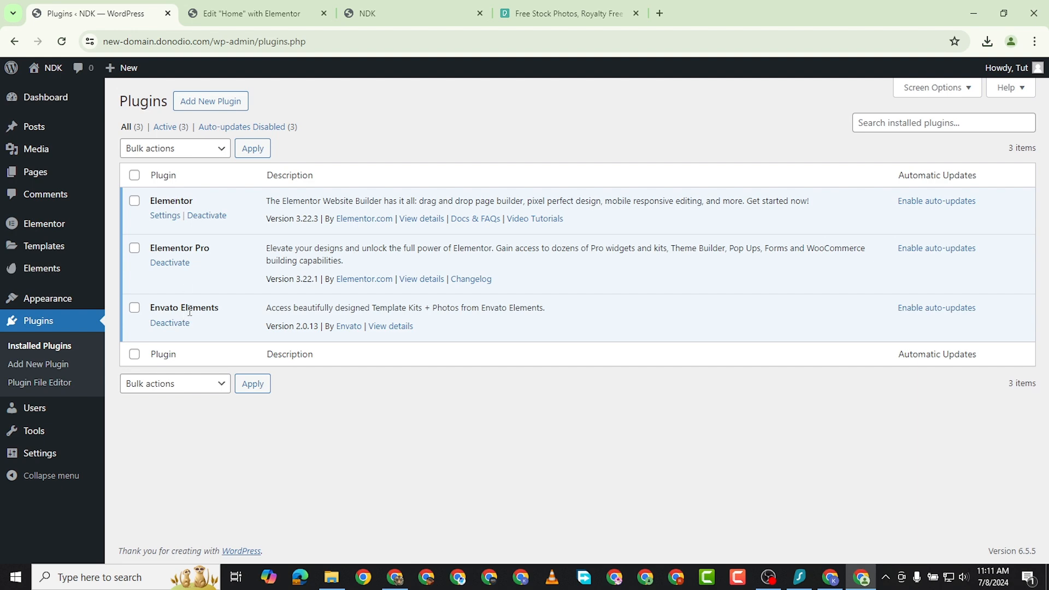
{"action": "left_click", "coordinate": [201, 104]}
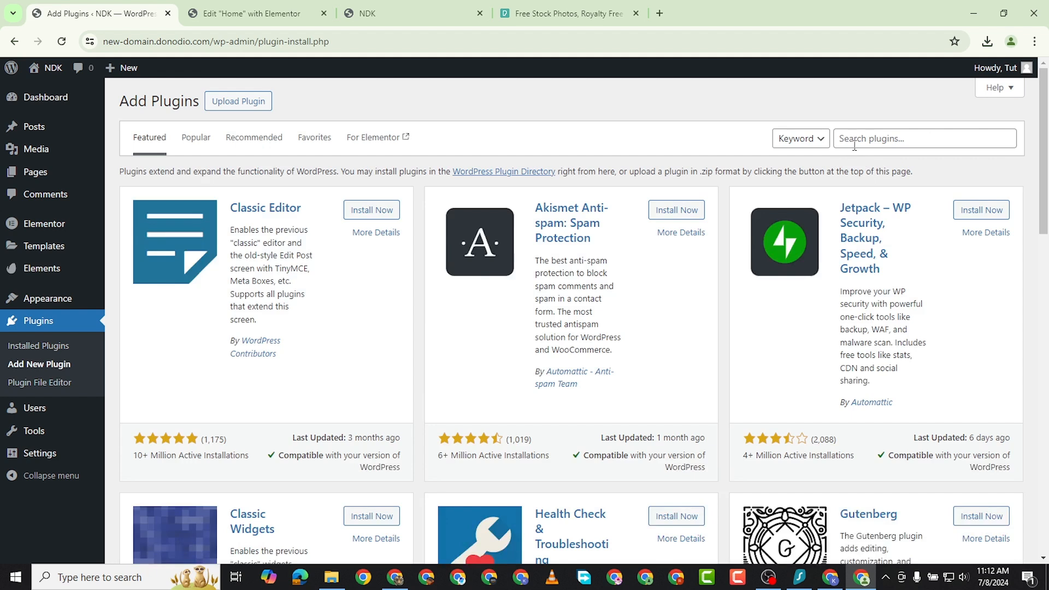
{"action": "left_click", "coordinate": [864, 141]}
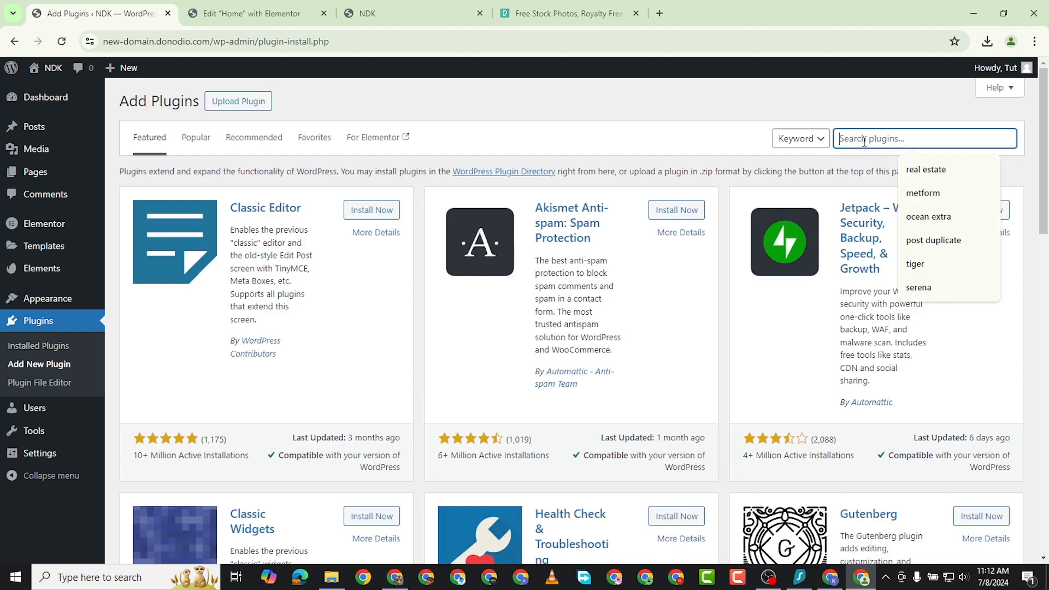
{"action": "type", "text": "ENVATO"}
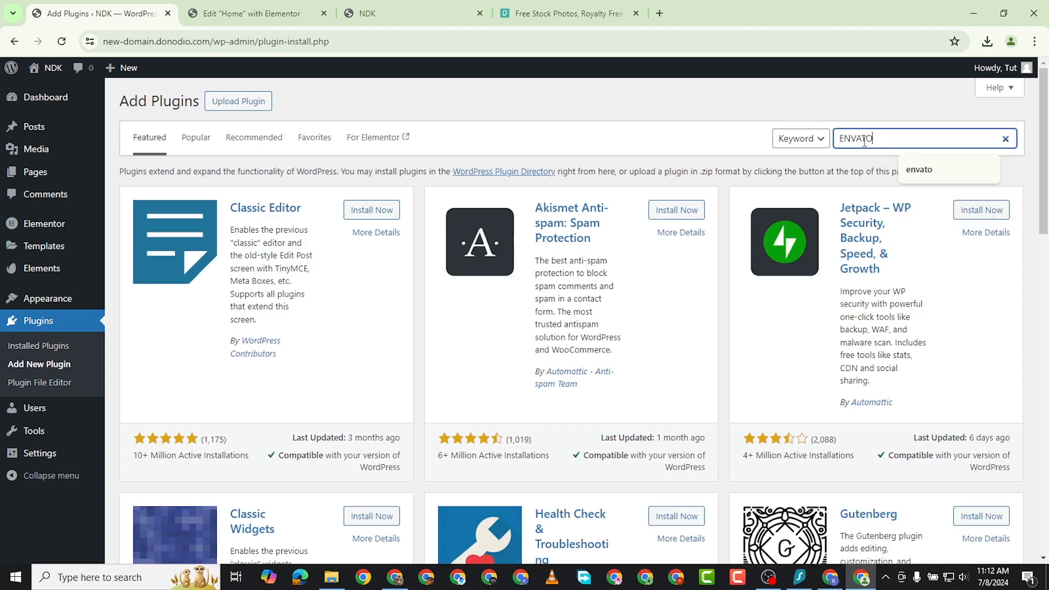
{"action": "type", "text": " ELEMENTS"}
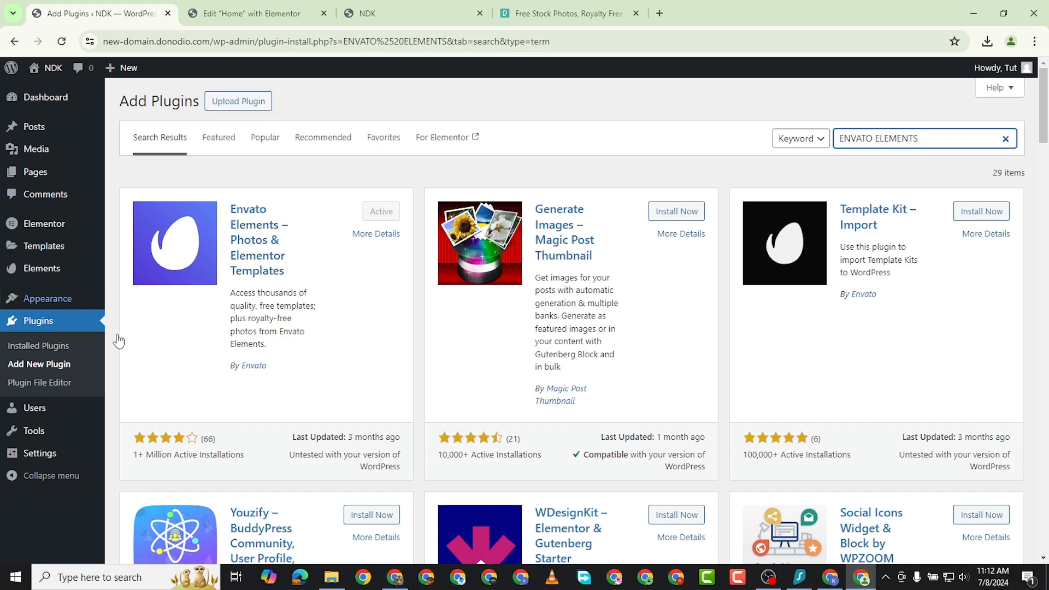
- Create a new Elementor template of type Popup named "AA"
{"action": "mouse_move", "coordinate": [45, 248]}
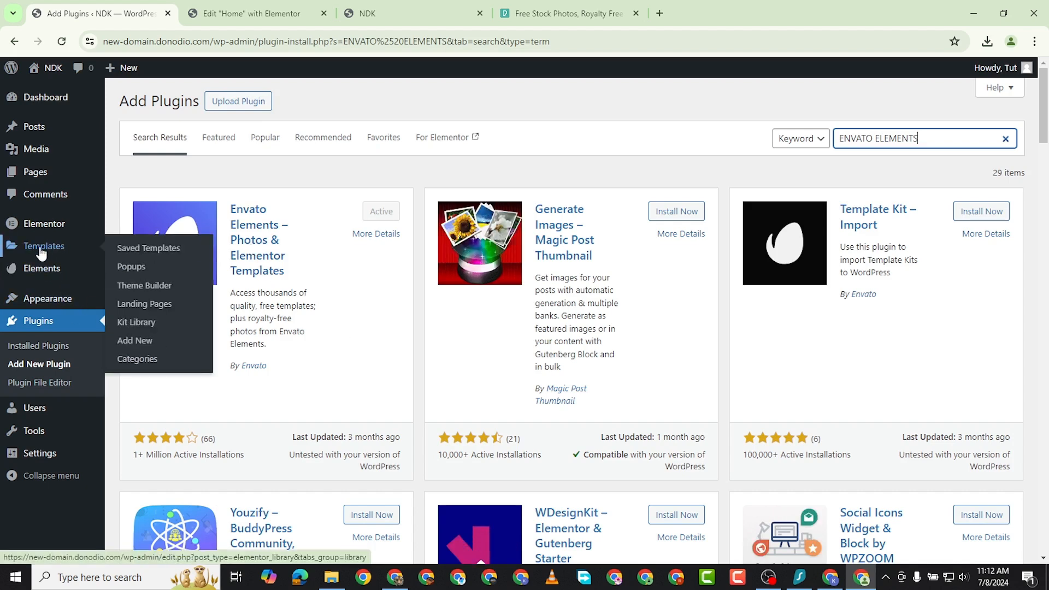
{"action": "left_click", "coordinate": [128, 267]}
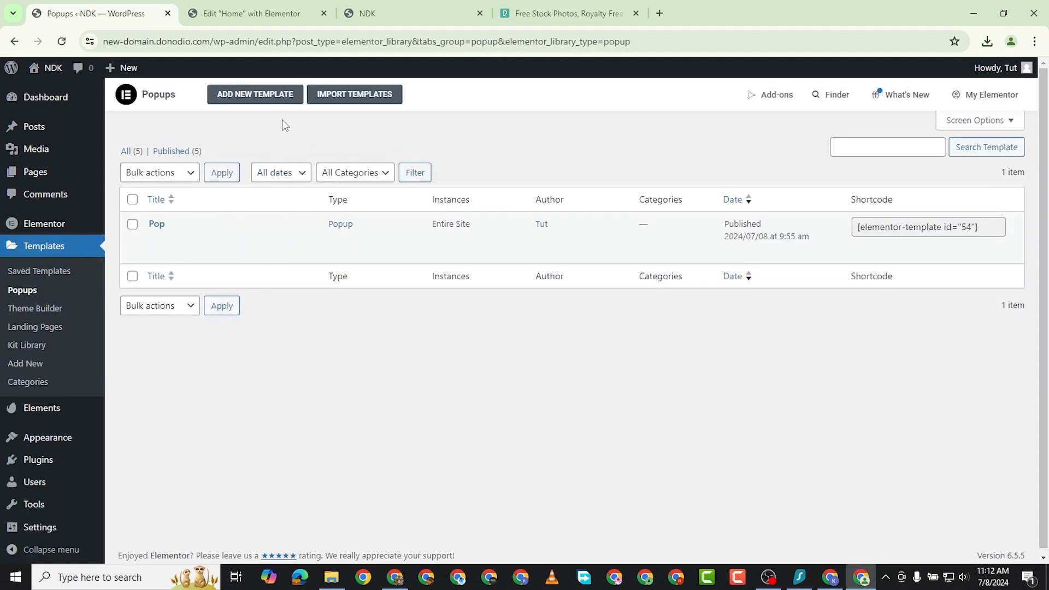
{"action": "left_click", "coordinate": [261, 101]}
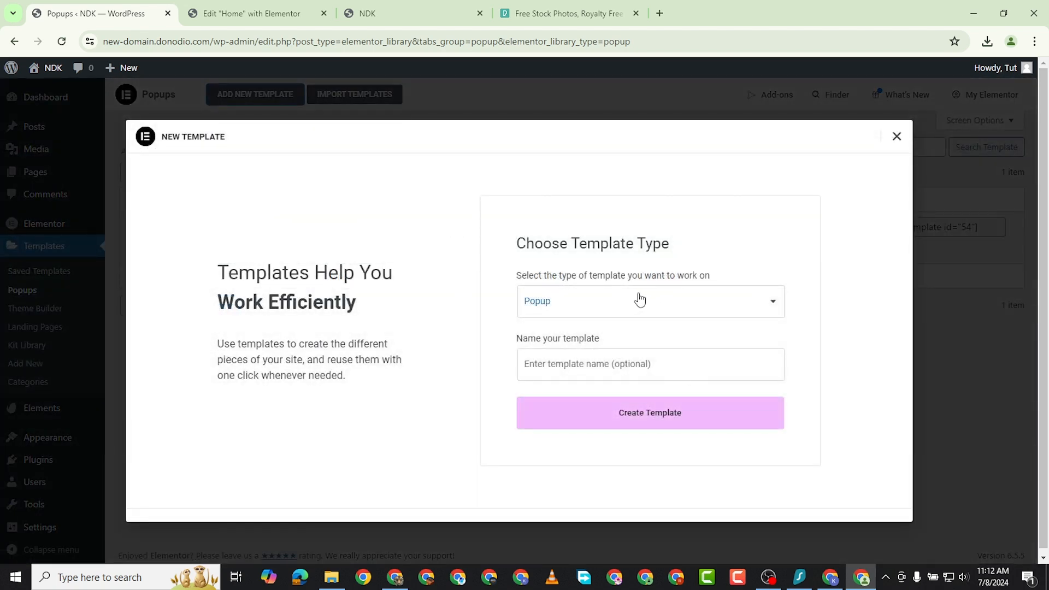
{"action": "left_click", "coordinate": [627, 362]}
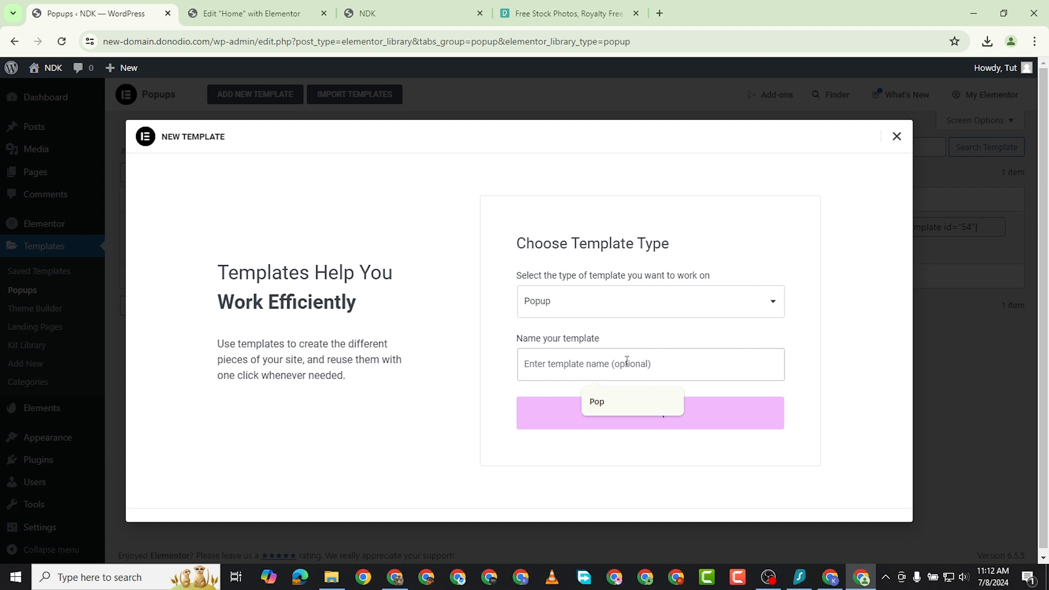
{"action": "type", "text": "asa"}
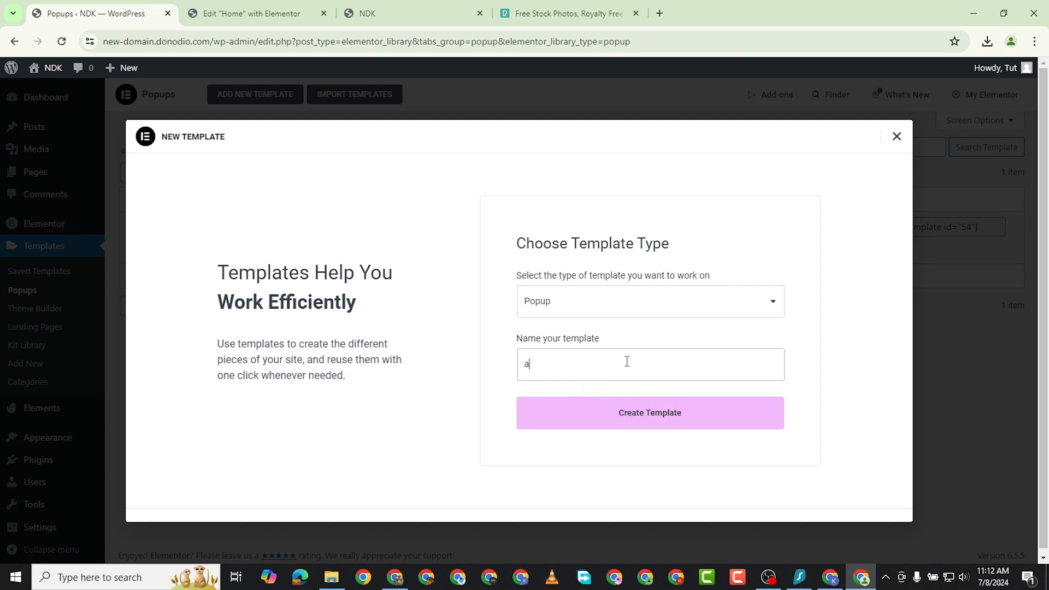
{"action": "key", "text": "BackSpace"}
{"action": "key", "text": "BackSpace"}
{"action": "key", "text": "BackSpace"}
{"action": "type", "text": "AA"}
{"action": "left_click", "coordinate": [657, 413]}
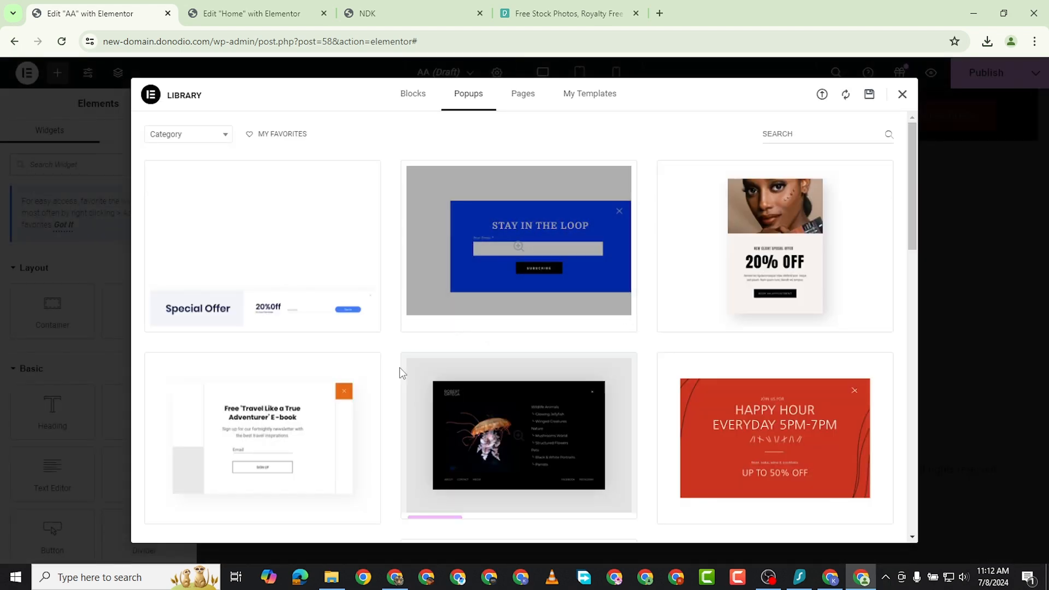
- Browse the library's popup templates, preview the "20% OFF" new client special offer design and insert it
{"action": "scroll", "coordinate": [402, 373], "scroll_direction": "down", "scroll_amount": 10}
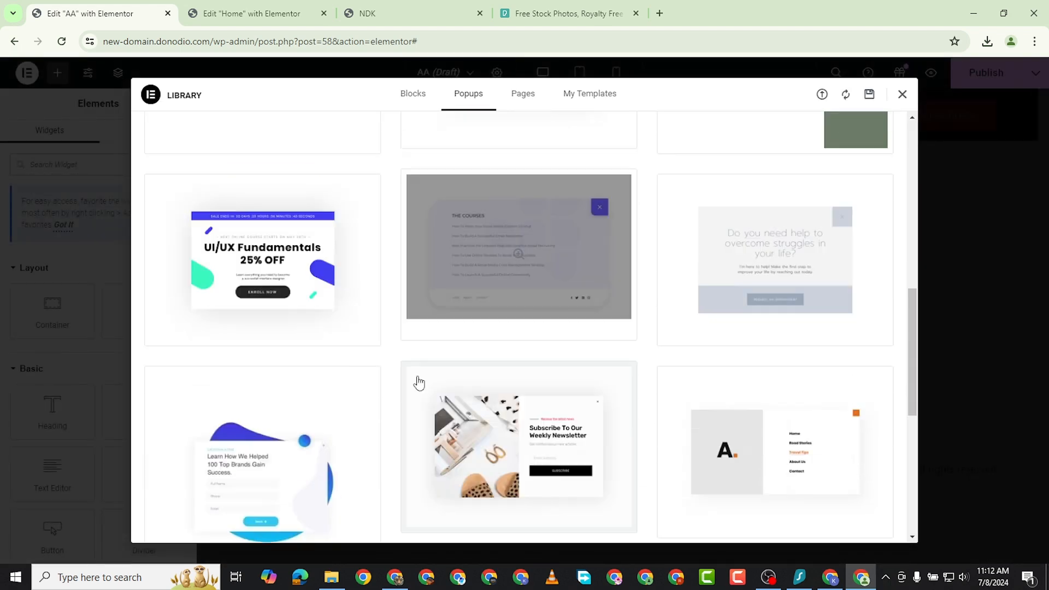
{"action": "scroll", "coordinate": [339, 328], "scroll_direction": "down", "scroll_amount": 5}
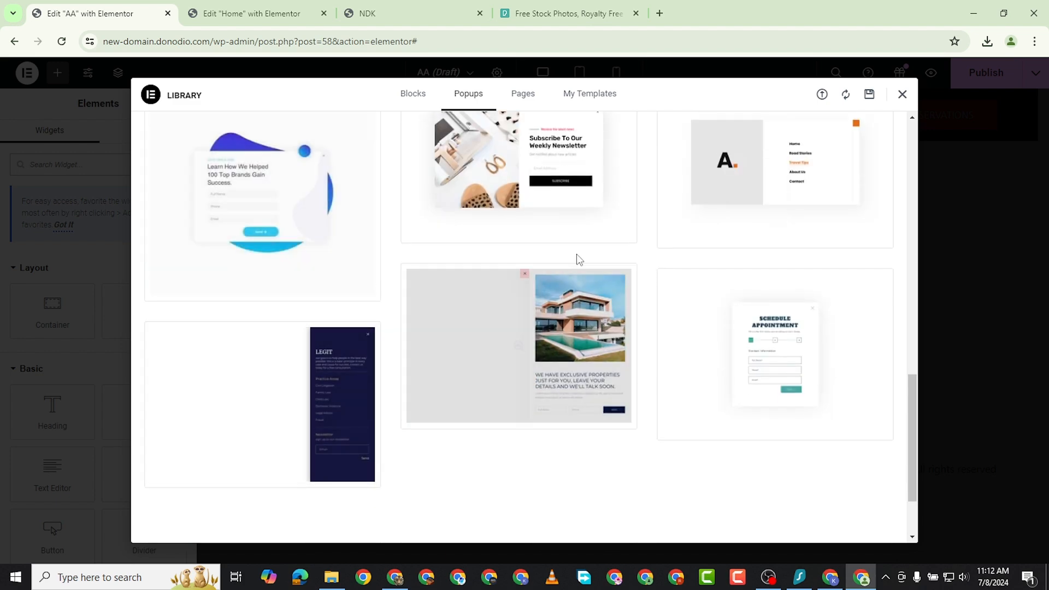
{"action": "scroll", "coordinate": [520, 286], "scroll_direction": "up", "scroll_amount": 1}
{"action": "scroll", "coordinate": [550, 277], "scroll_direction": "down", "scroll_amount": 3}
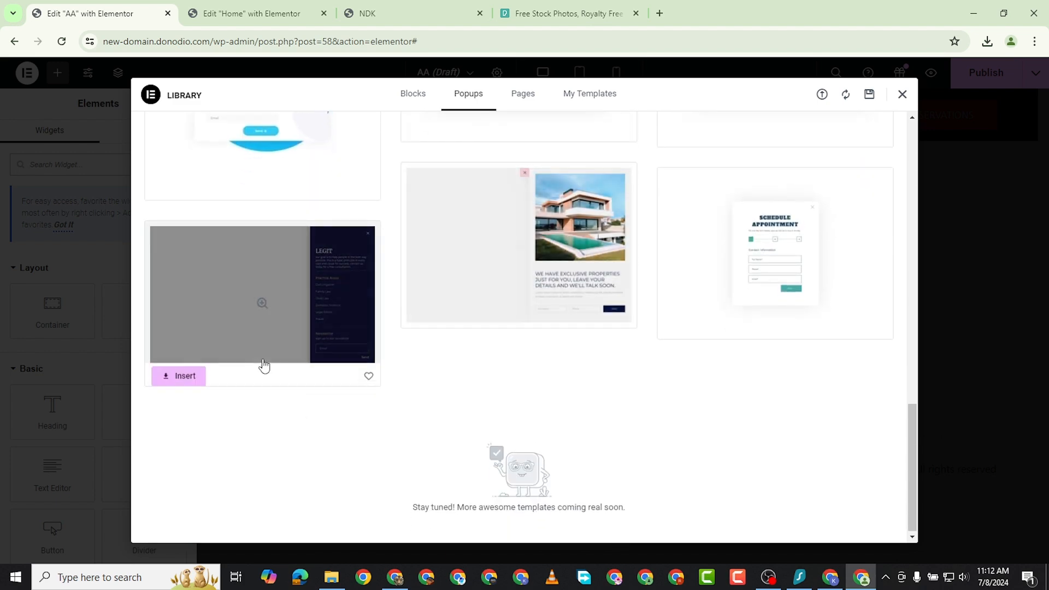
{"action": "scroll", "coordinate": [492, 324], "scroll_direction": "up", "scroll_amount": 15}
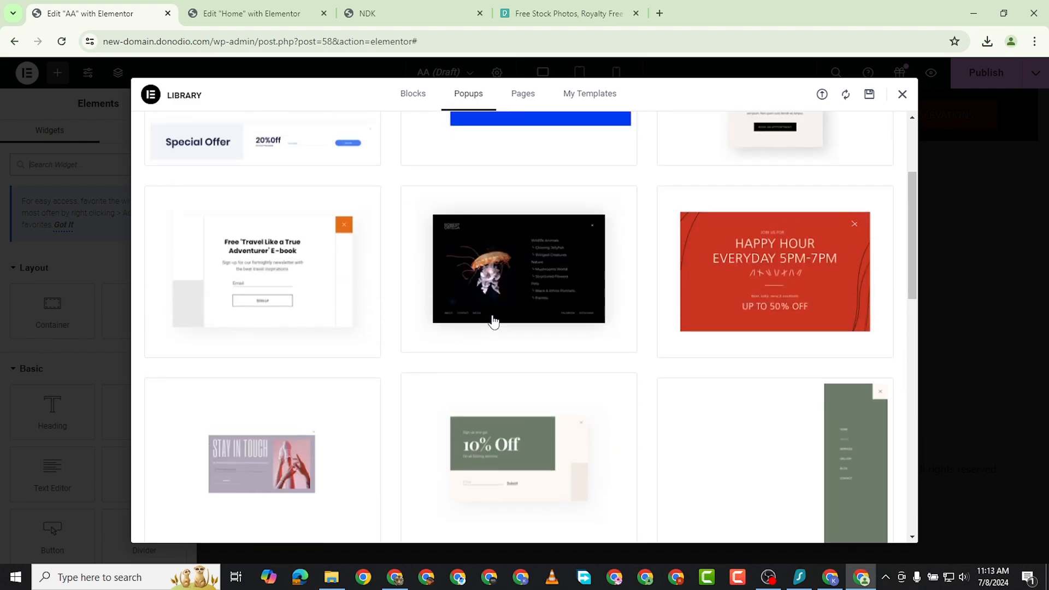
{"action": "scroll", "coordinate": [492, 324], "scroll_direction": "up", "scroll_amount": 3}
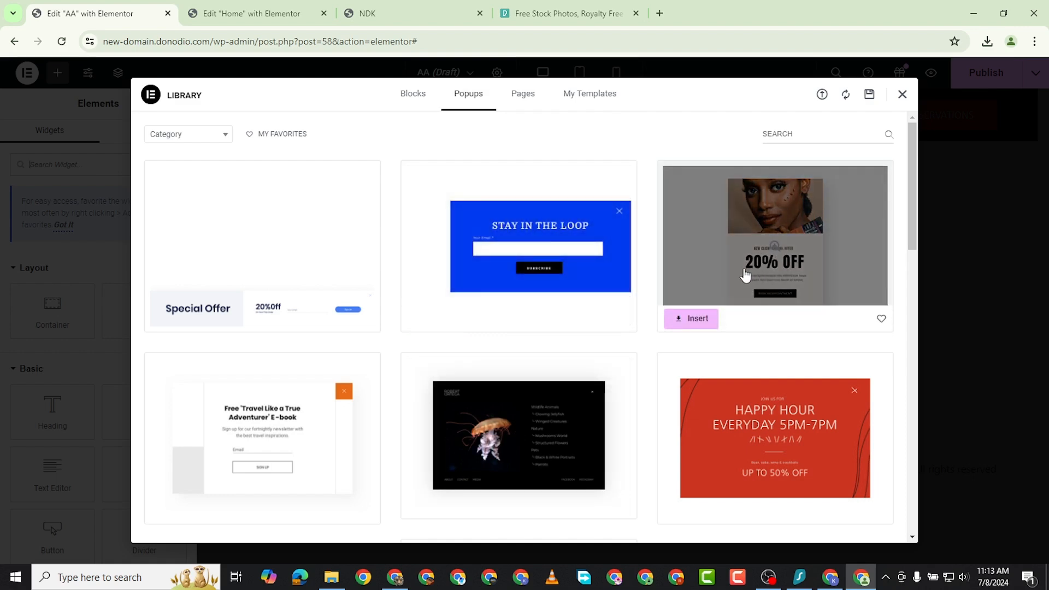
{"action": "left_click", "coordinate": [765, 240]}
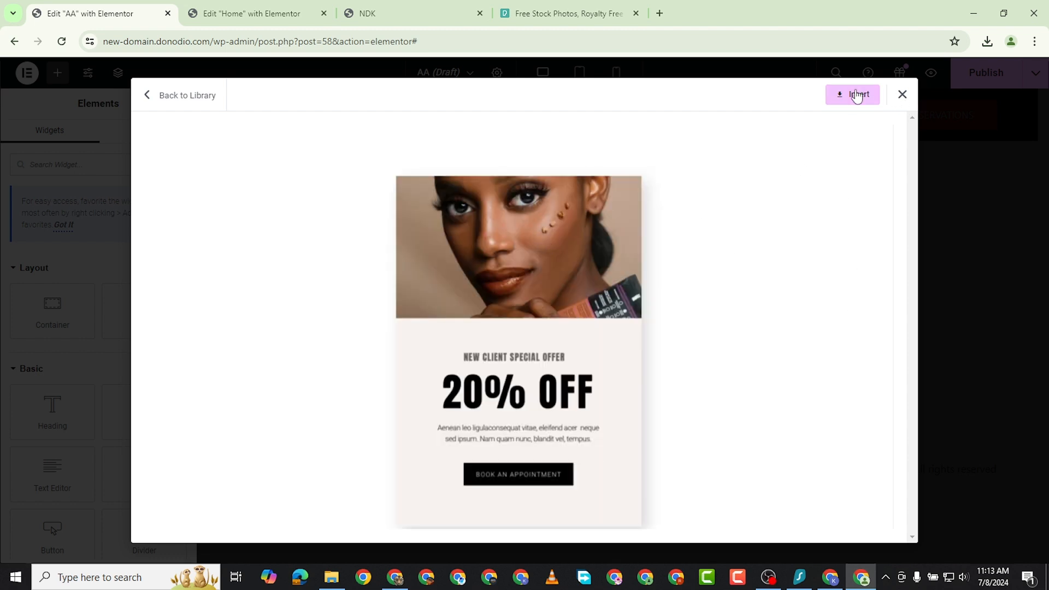
{"action": "left_click", "coordinate": [855, 94]}
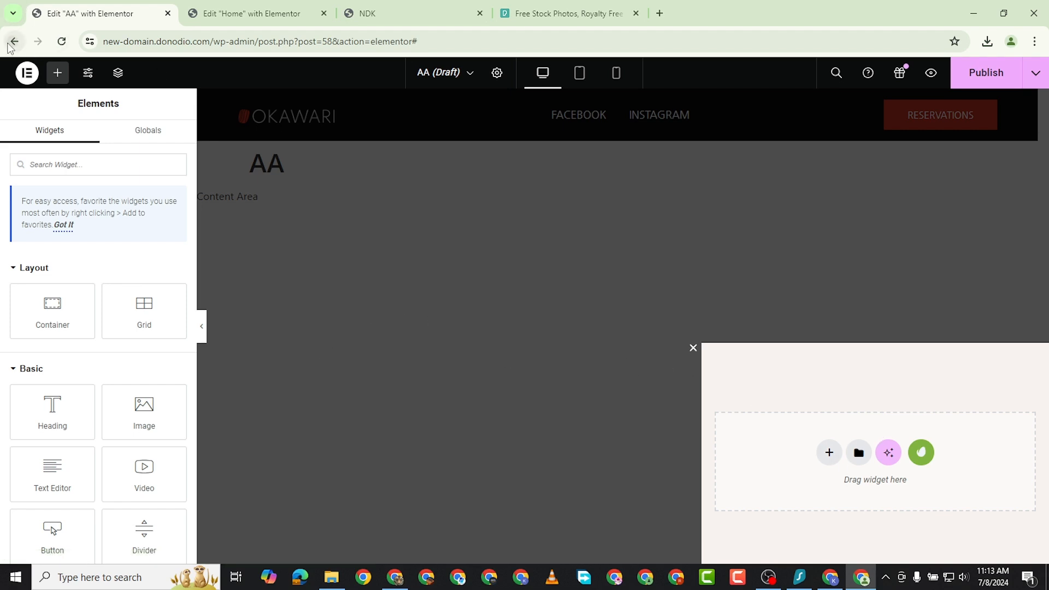
- Leave the popup editor without saving and move the AA draft to the trash
{"action": "left_click", "coordinate": [14, 41]}
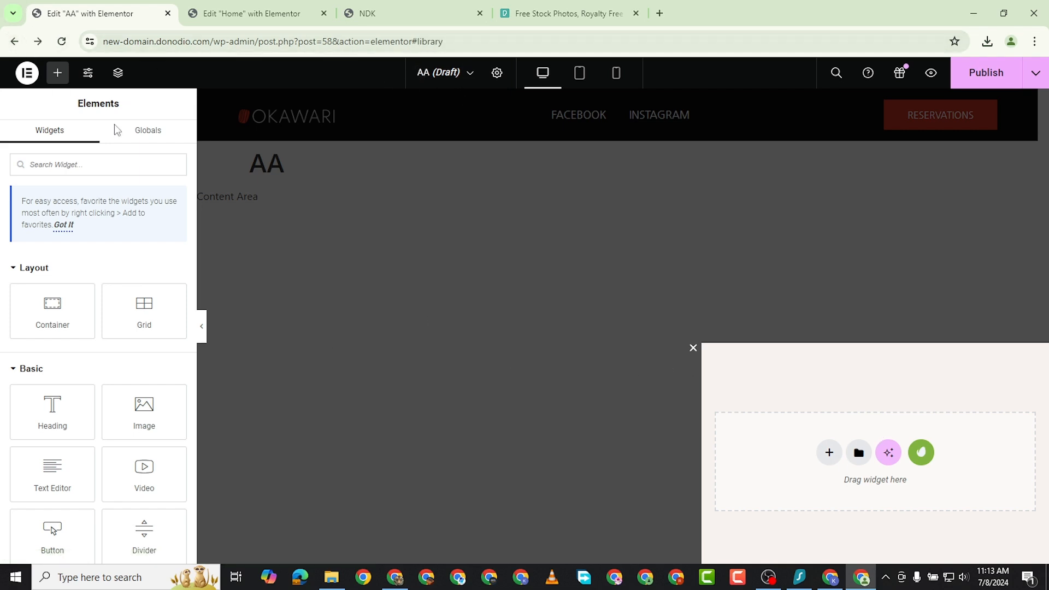
{"action": "left_click", "coordinate": [14, 41]}
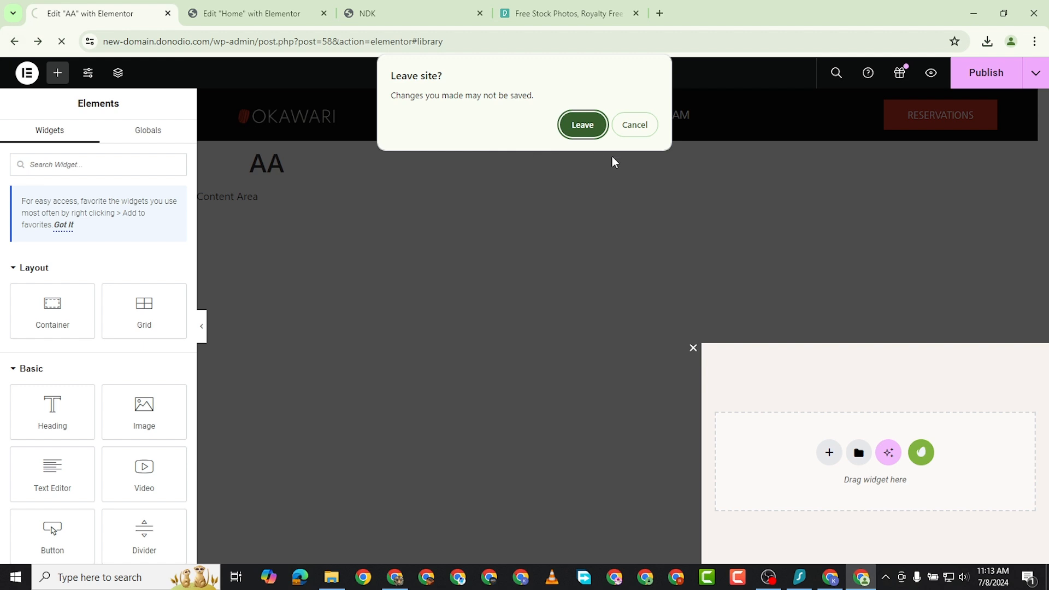
{"action": "left_click", "coordinate": [573, 125]}
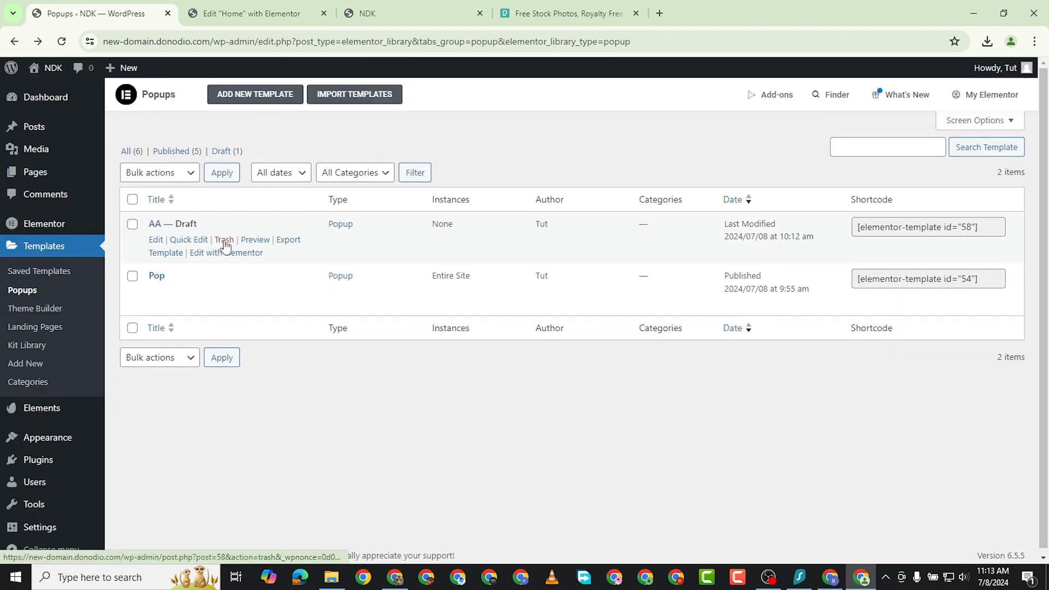
{"action": "left_click", "coordinate": [223, 241]}
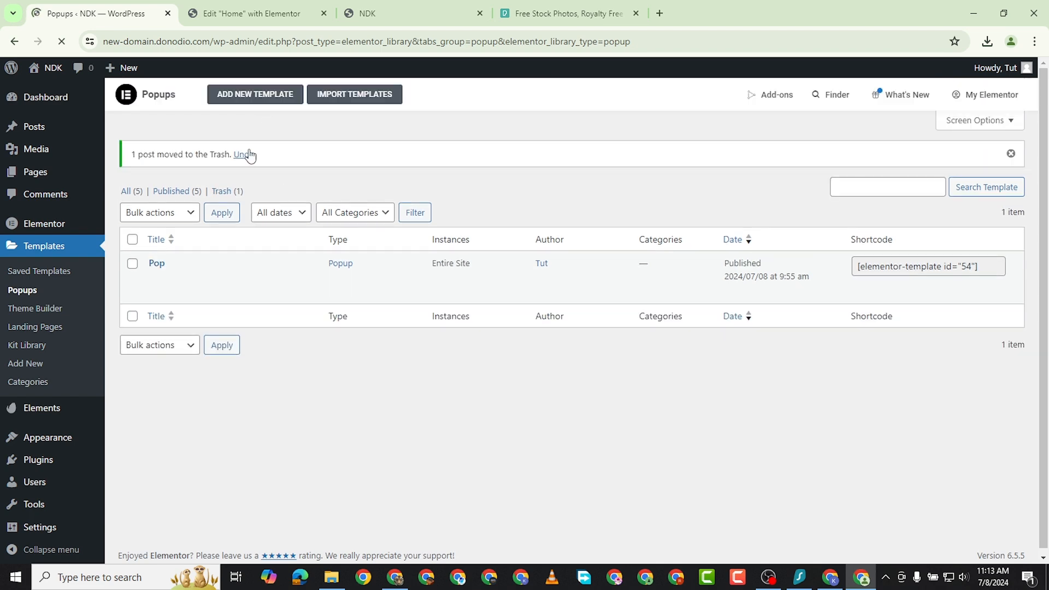
- Create a new Popup template named "AA" and close the template library to get a blank popup canvas
{"action": "left_click", "coordinate": [263, 101]}
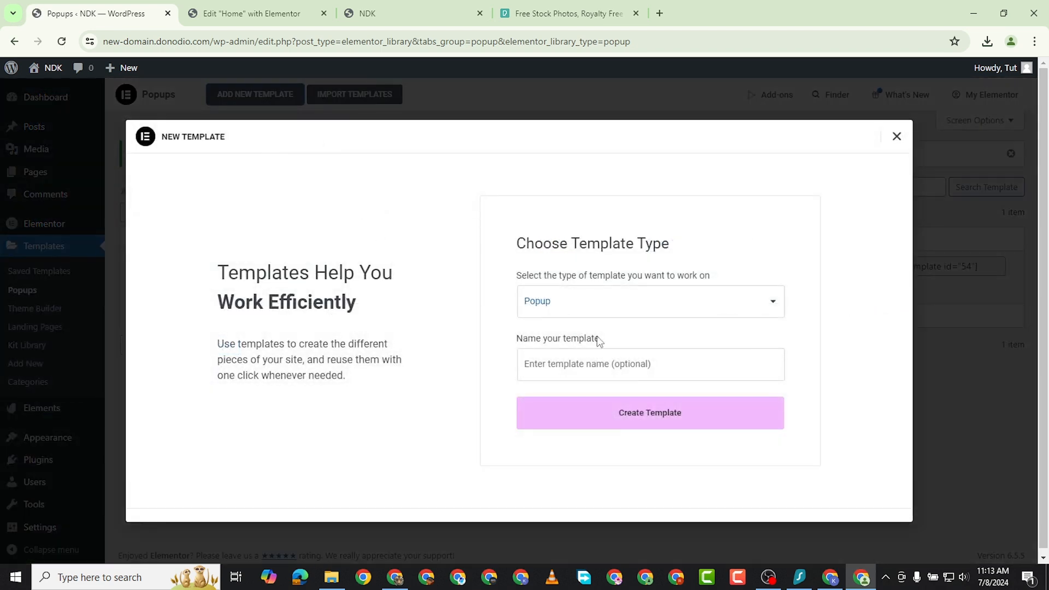
{"action": "left_click", "coordinate": [623, 364]}
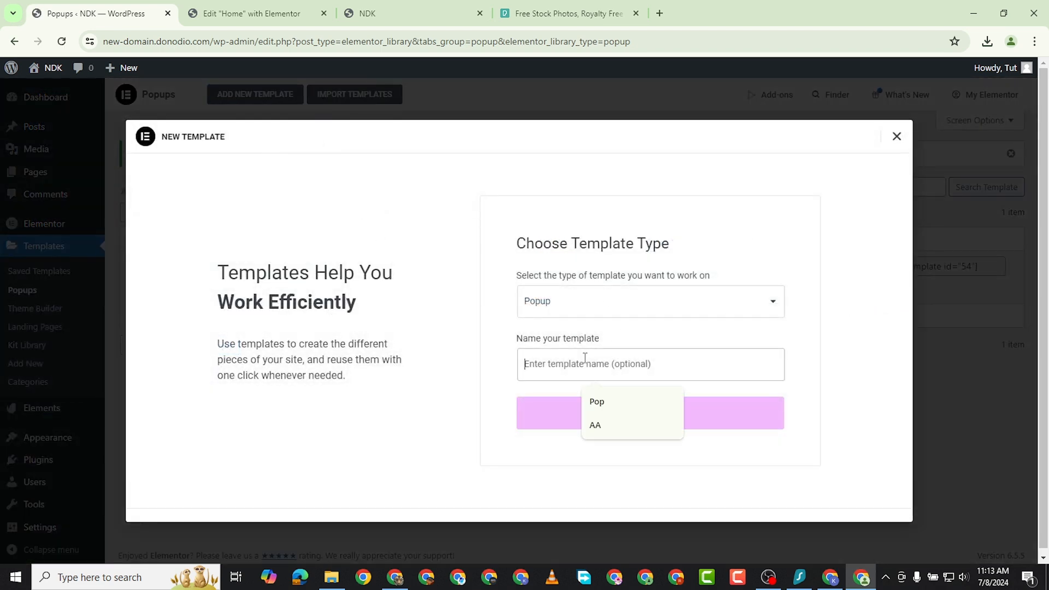
{"action": "left_click", "coordinate": [612, 427]}
{"action": "left_click", "coordinate": [653, 413]}
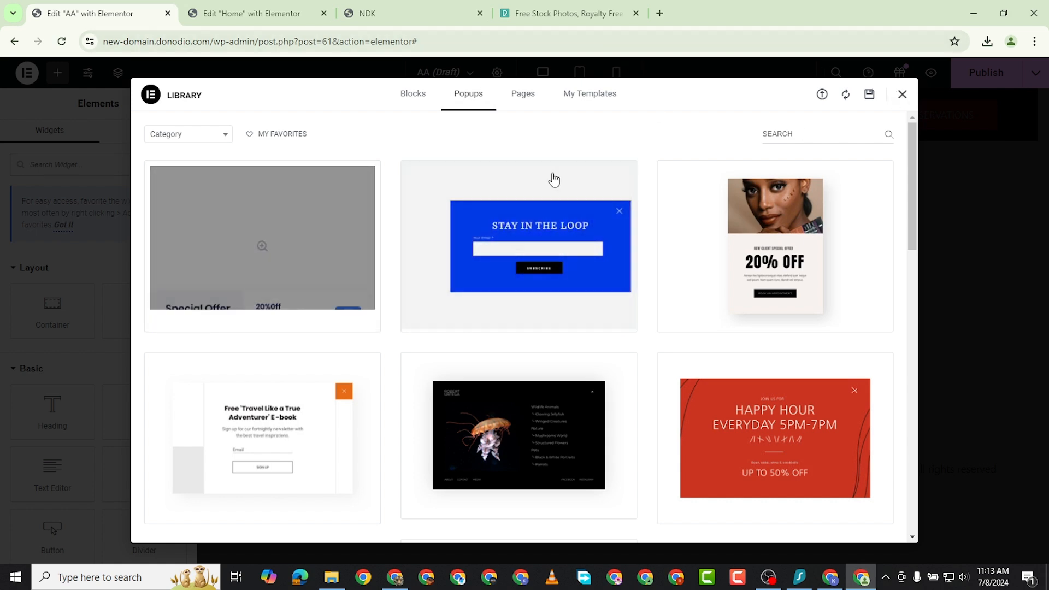
{"action": "left_click", "coordinate": [902, 94]}
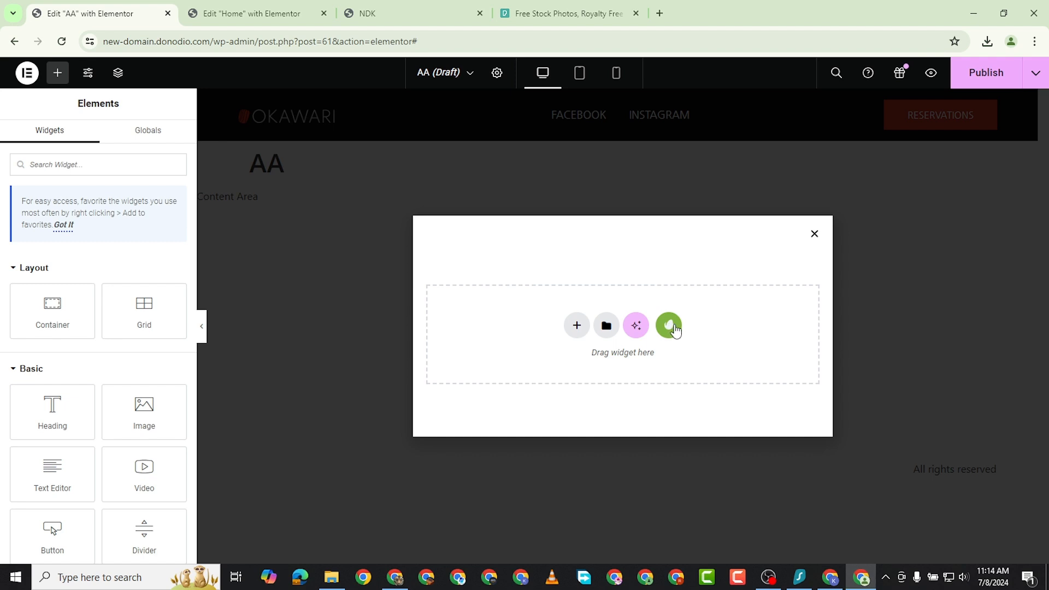
- Open the Envato Elements library's free blocks and show the Popup category
{"action": "left_click", "coordinate": [674, 329]}
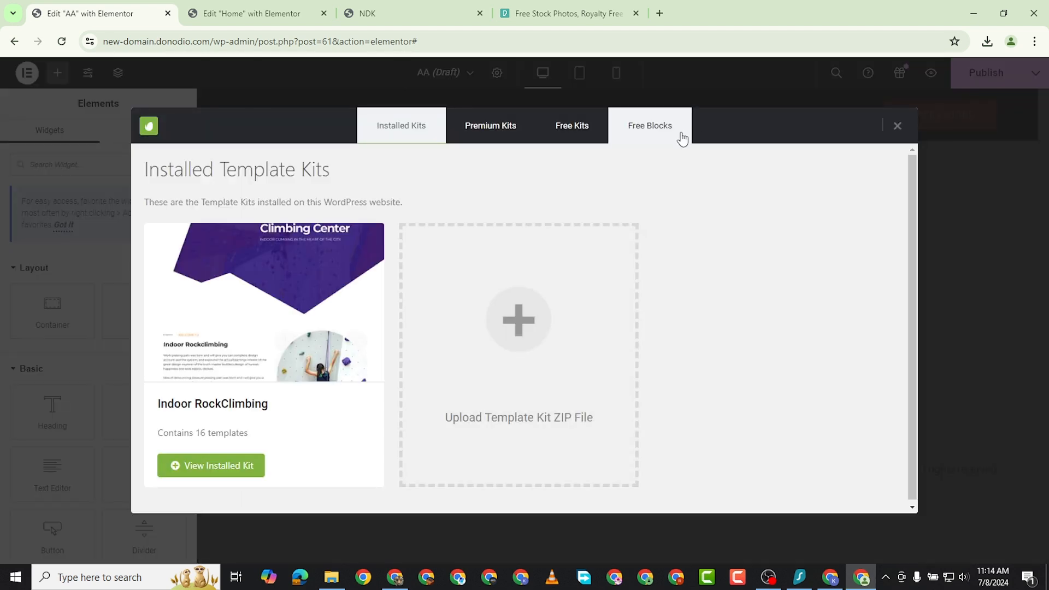
{"action": "left_click", "coordinate": [652, 131]}
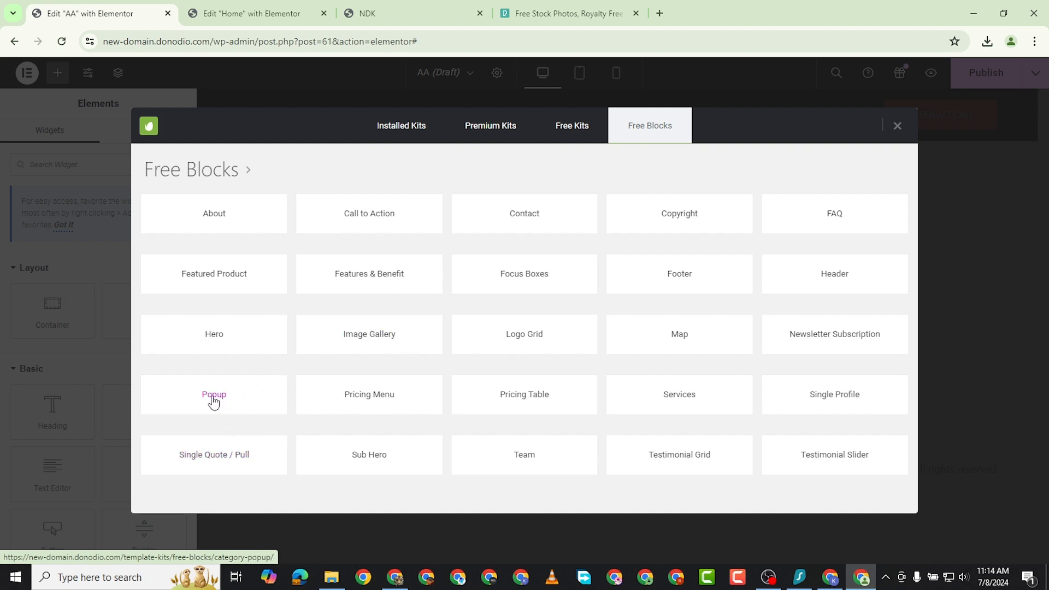
{"action": "left_click", "coordinate": [214, 395]}
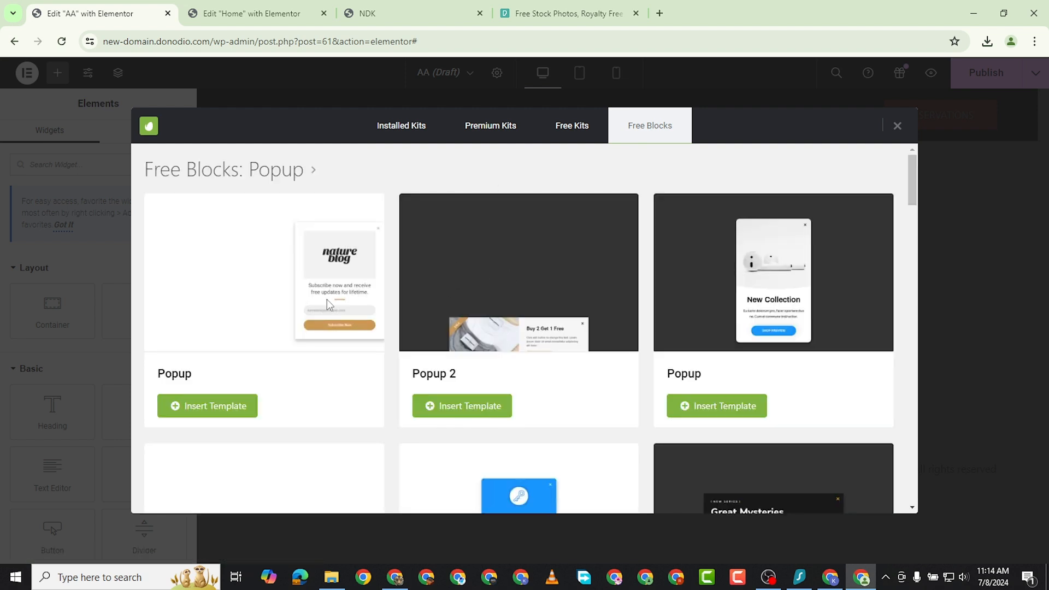
- Browse the free popup blocks and insert the "25% Off" sale design named Popup 2
{"action": "scroll", "coordinate": [421, 337], "scroll_direction": "down", "scroll_amount": 10}
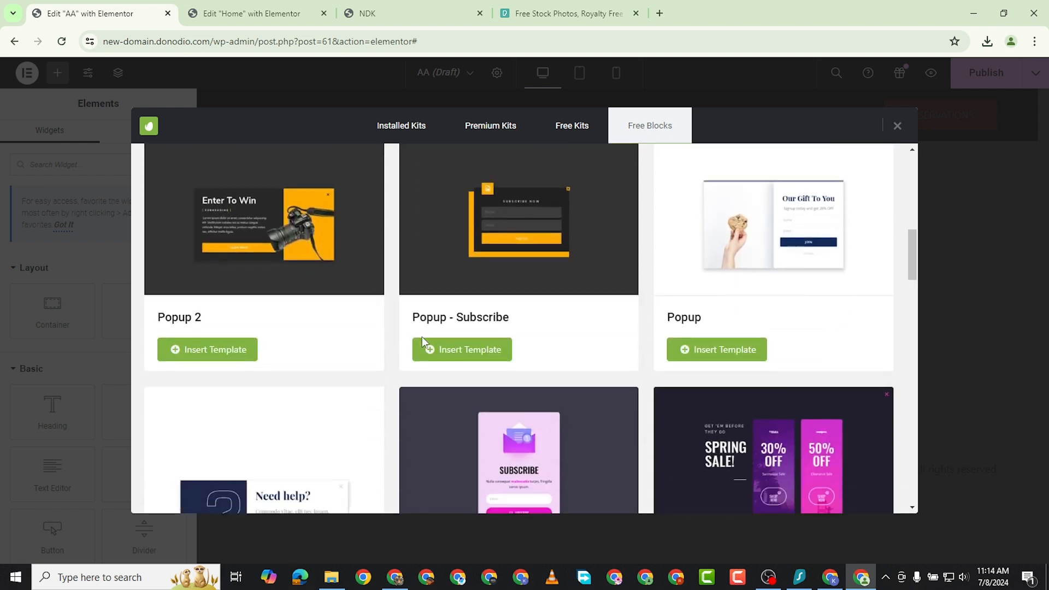
{"action": "scroll", "coordinate": [422, 338], "scroll_direction": "down", "scroll_amount": 15}
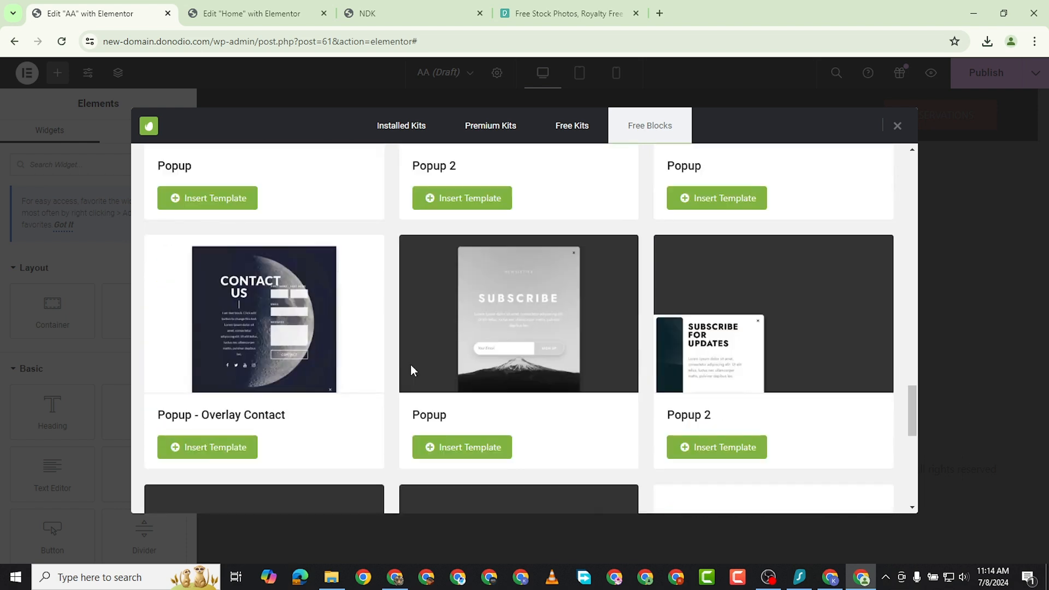
{"action": "scroll", "coordinate": [411, 365], "scroll_direction": "down", "scroll_amount": 5}
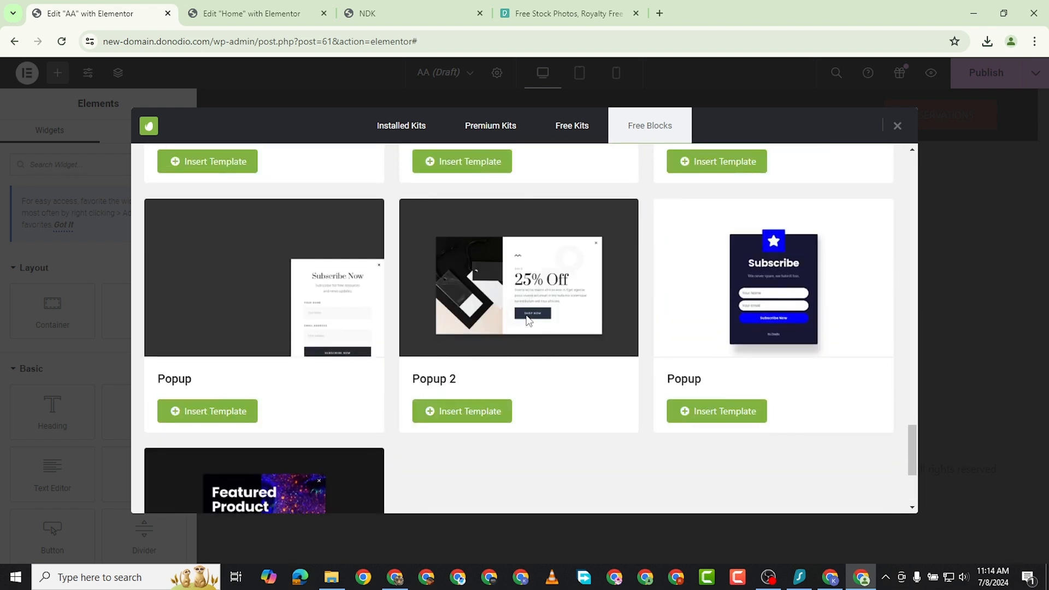
{"action": "scroll", "coordinate": [506, 408], "scroll_direction": "up", "scroll_amount": 10}
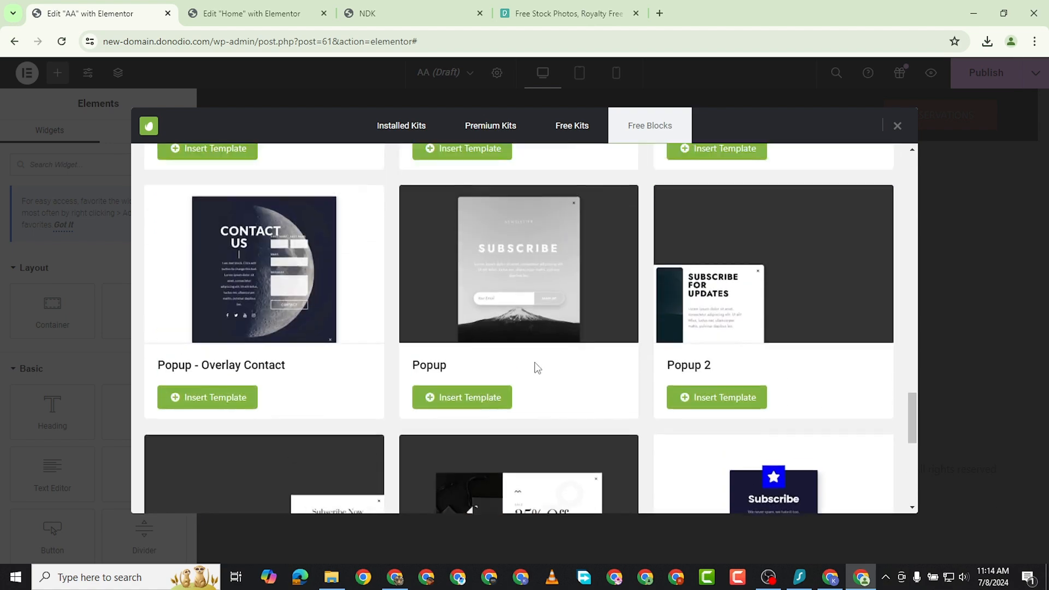
{"action": "scroll", "coordinate": [541, 371], "scroll_direction": "up", "scroll_amount": 10}
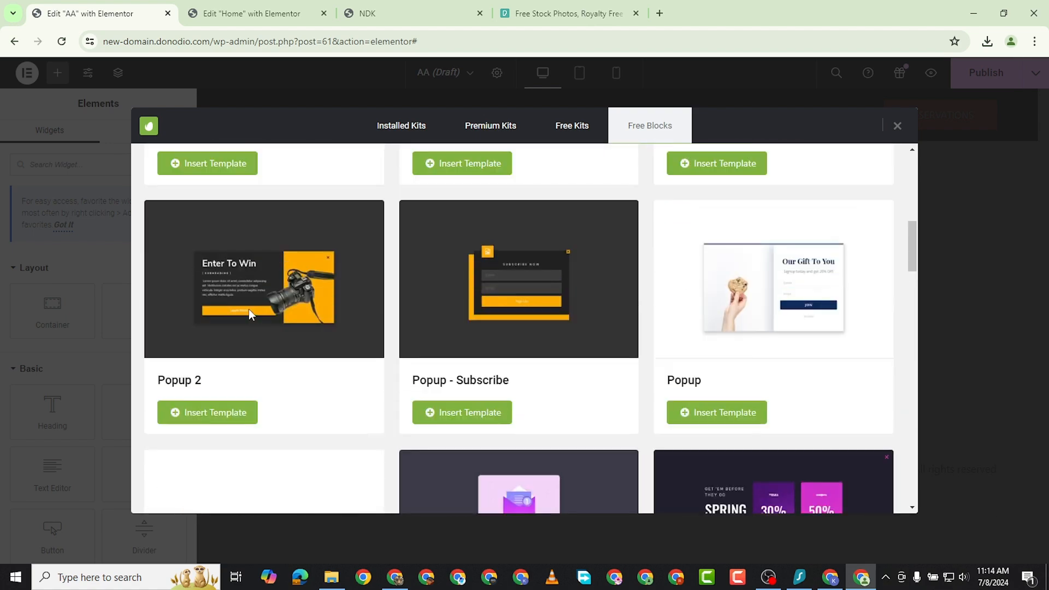
{"action": "scroll", "coordinate": [335, 354], "scroll_direction": "down", "scroll_amount": 10}
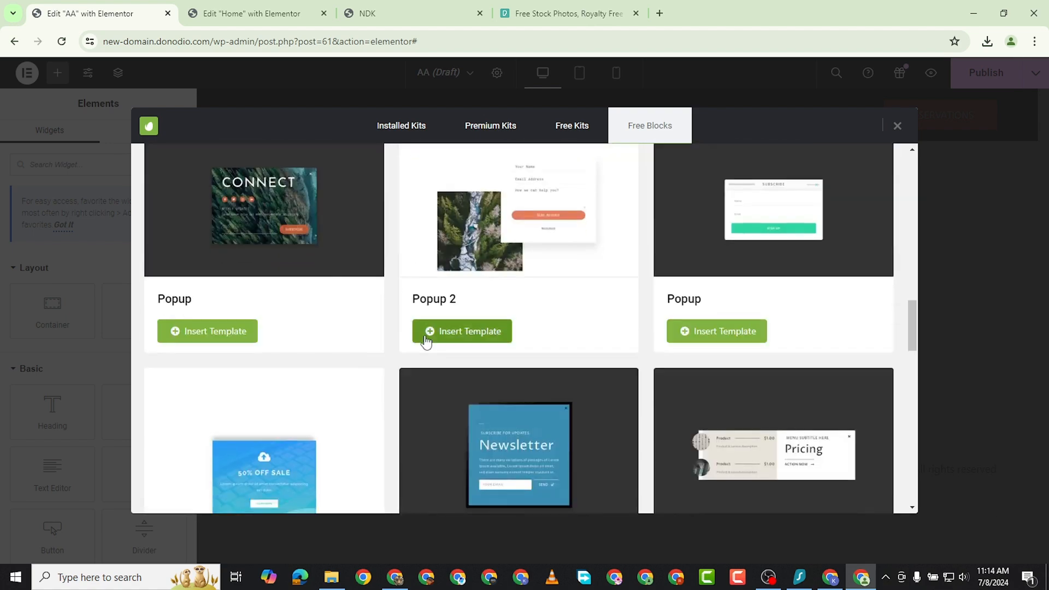
{"action": "scroll", "coordinate": [265, 234], "scroll_direction": "up", "scroll_amount": 8}
{"action": "scroll", "coordinate": [508, 365], "scroll_direction": "down", "scroll_amount": 4}
{"action": "scroll", "coordinate": [508, 365], "scroll_direction": "down", "scroll_amount": 15}
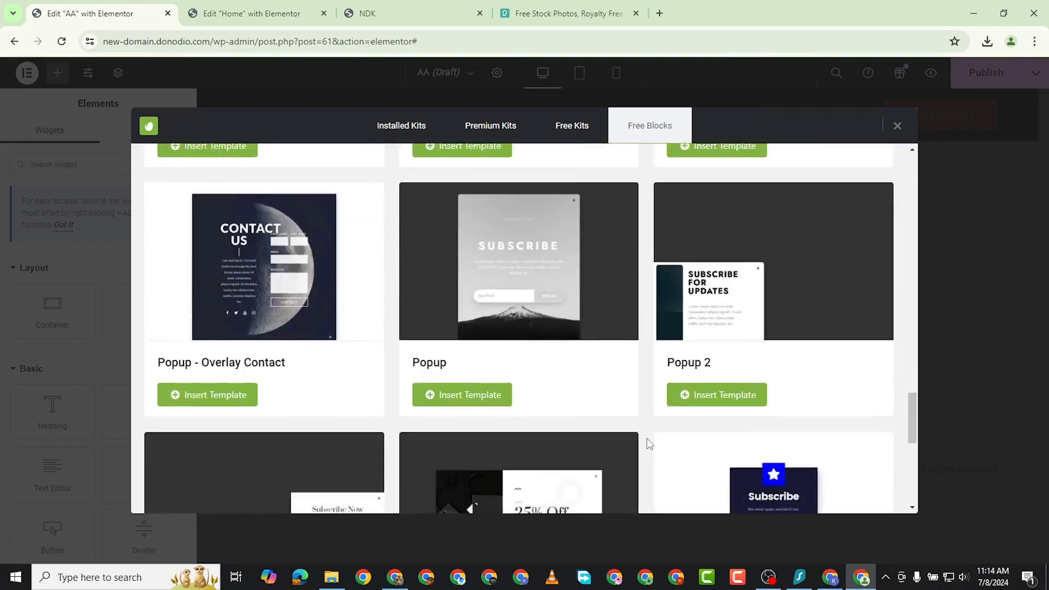
{"action": "scroll", "coordinate": [538, 304], "scroll_direction": "up", "scroll_amount": 1}
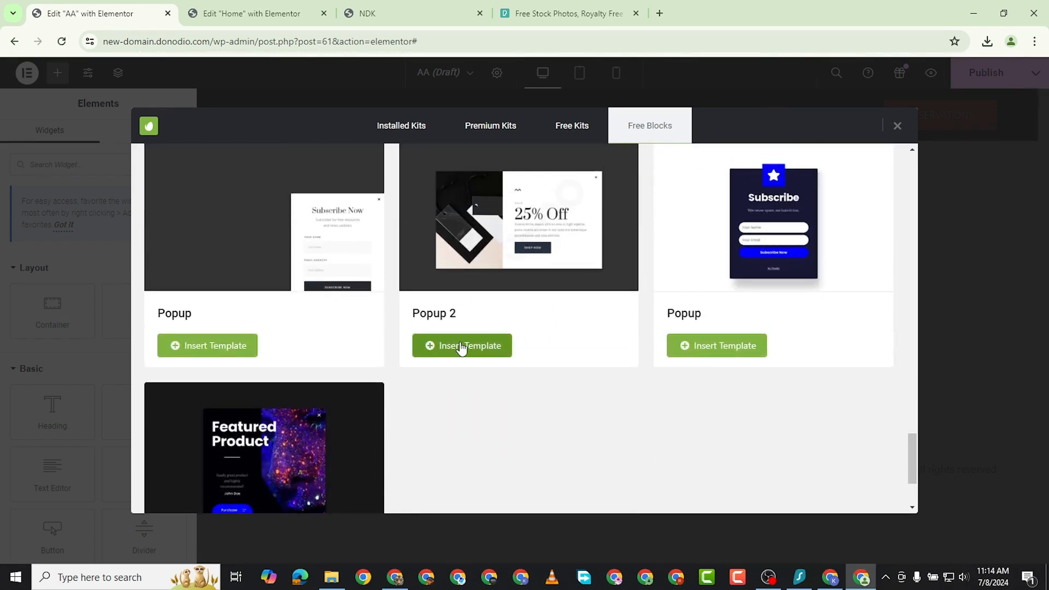
{"action": "left_click", "coordinate": [461, 347]}
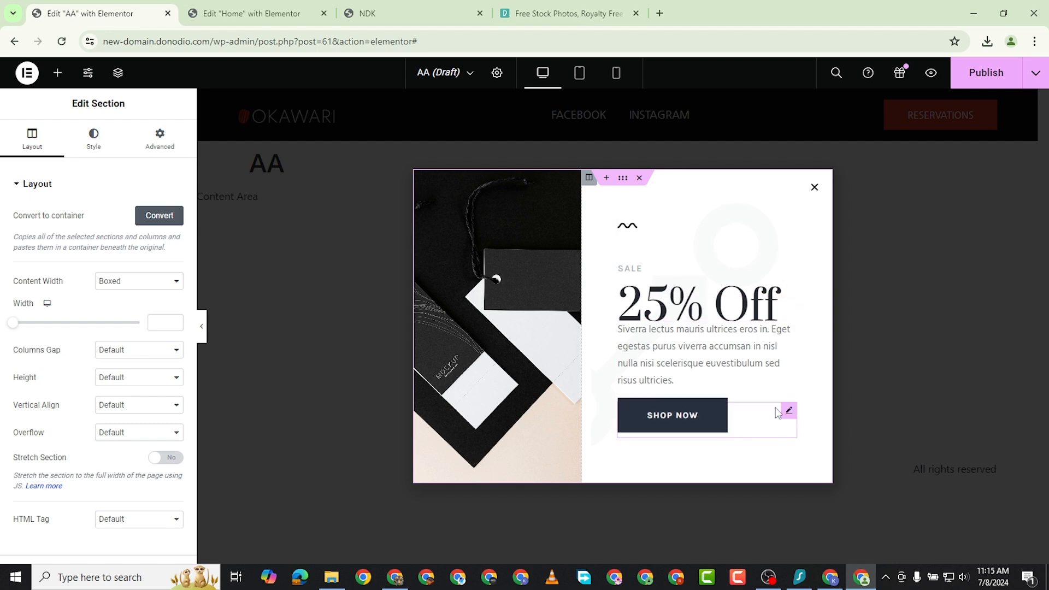
- Replace the popup's image column background with the media library photo of the woman on the phone
{"action": "left_click", "coordinate": [788, 412]}
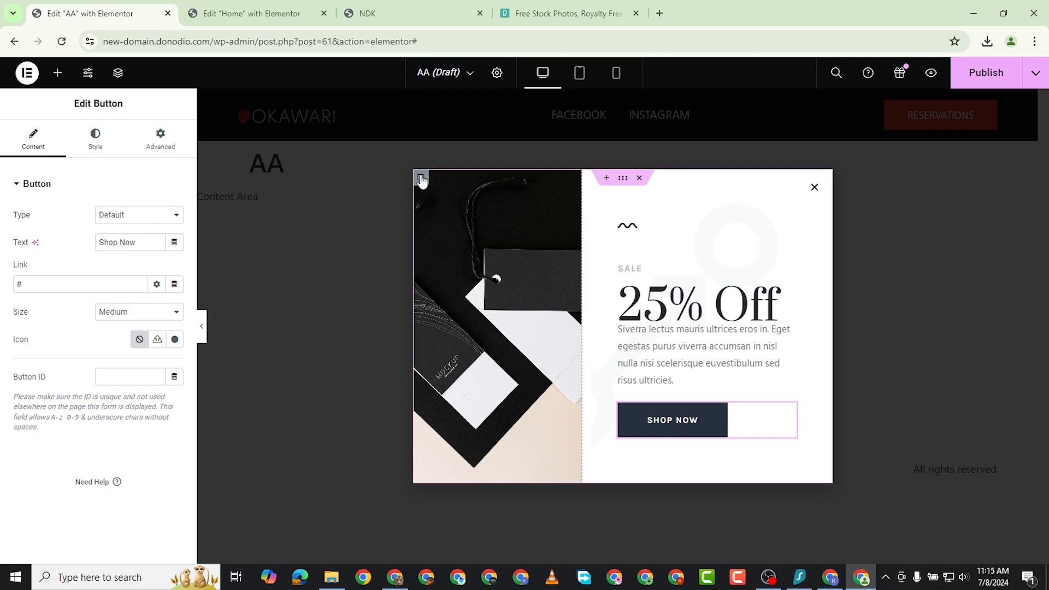
{"action": "left_click", "coordinate": [421, 178]}
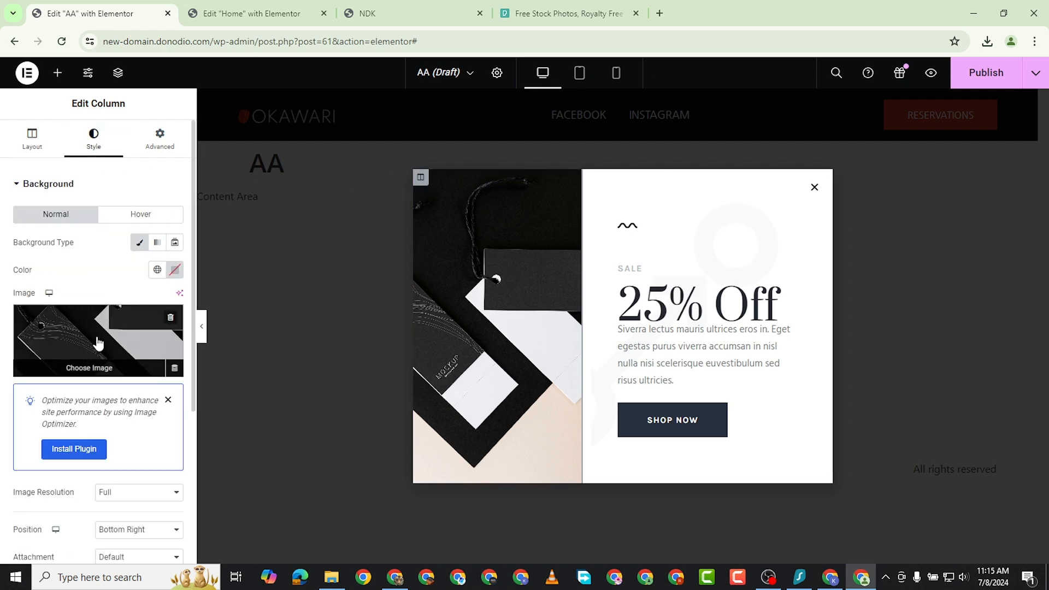
{"action": "left_click", "coordinate": [98, 344]}
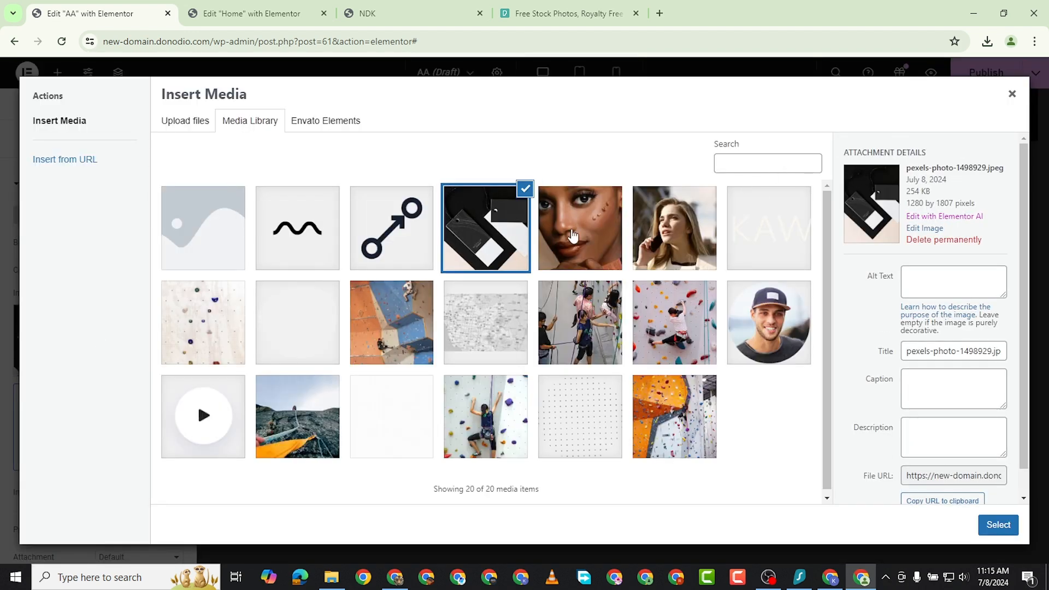
{"action": "left_click", "coordinate": [672, 234]}
{"action": "left_click", "coordinate": [997, 525]}
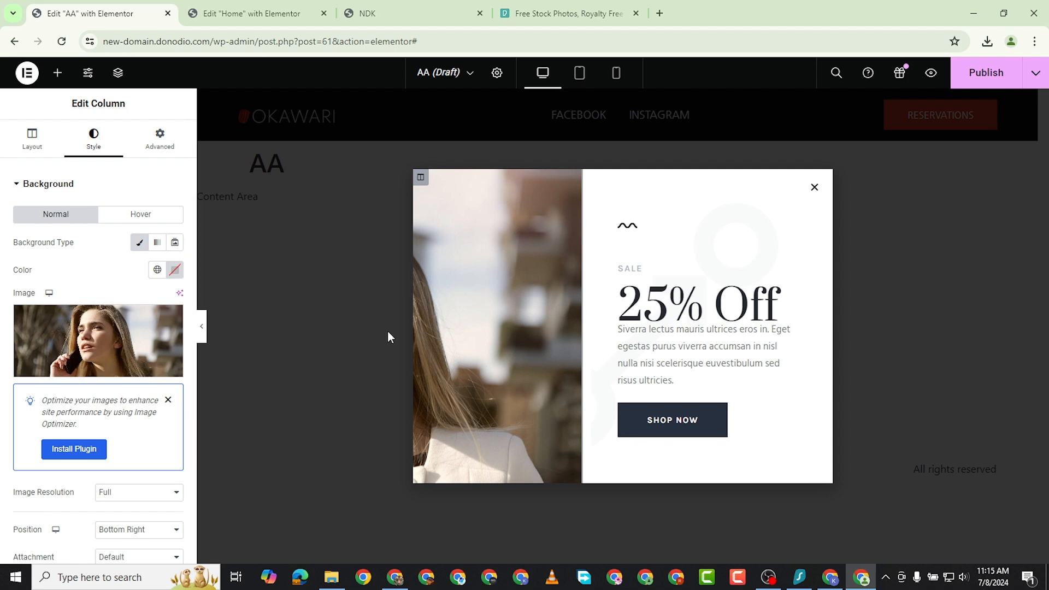
- Set the image column's background position to Center Center
{"action": "scroll", "coordinate": [103, 480], "scroll_direction": "down", "scroll_amount": 1}
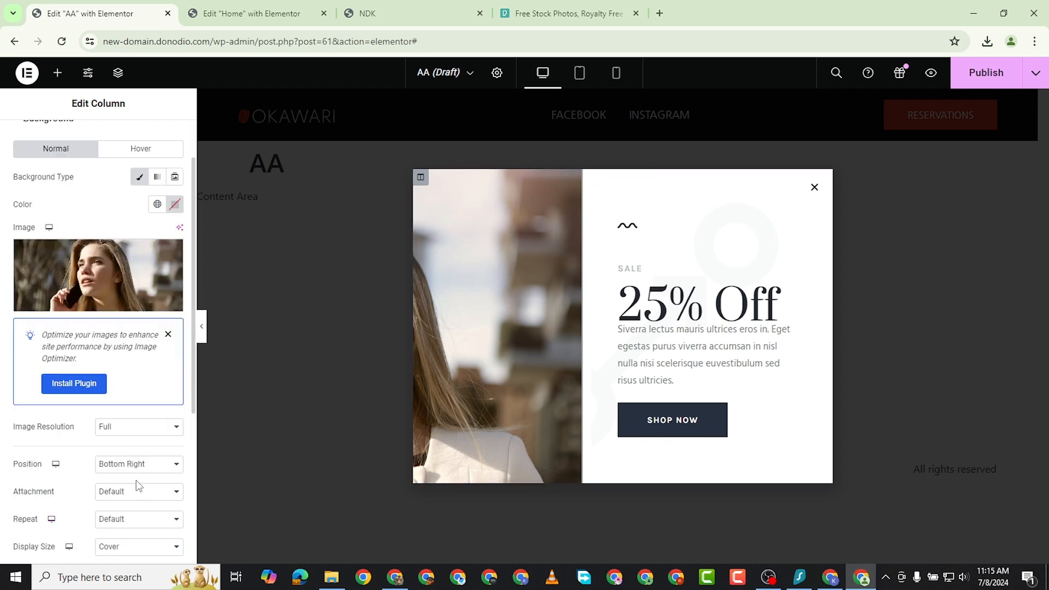
{"action": "scroll", "coordinate": [138, 486], "scroll_direction": "down", "scroll_amount": 1}
{"action": "left_click", "coordinate": [150, 401]}
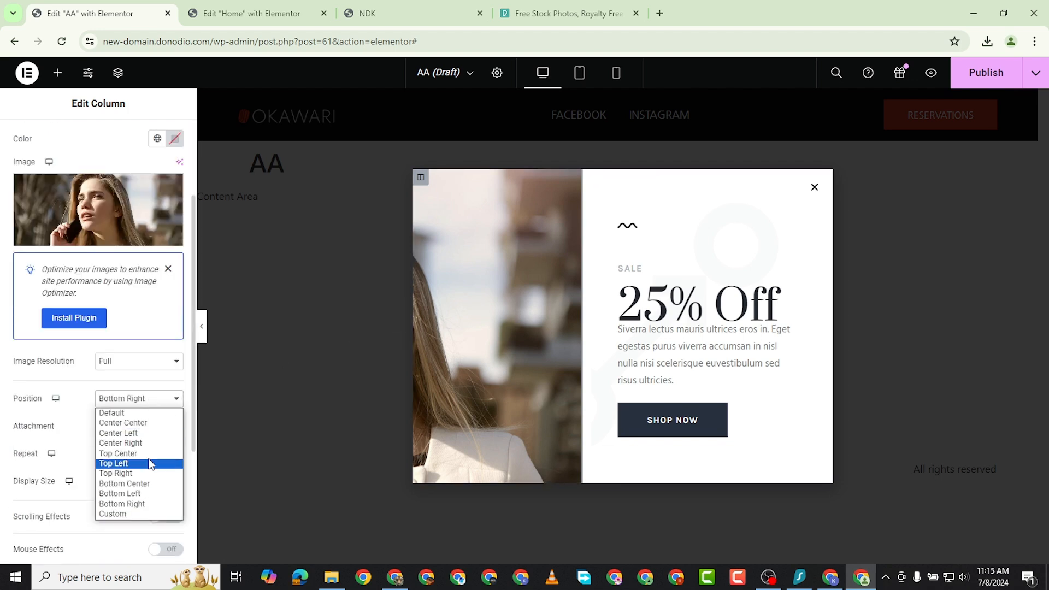
{"action": "left_click", "coordinate": [145, 423]}
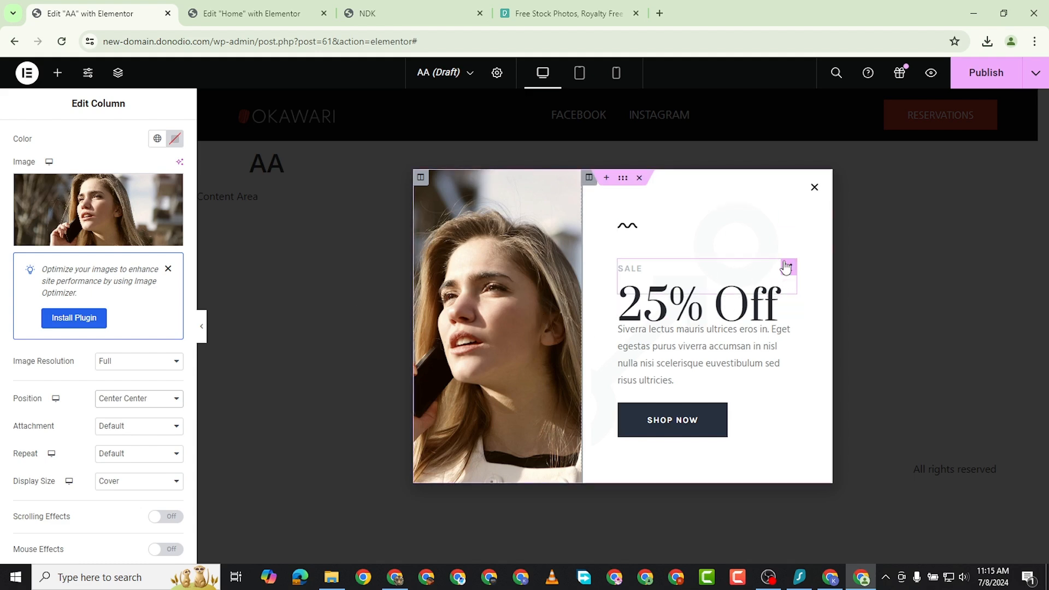
- Change the popup's large discount heading to "40% Off"
{"action": "left_click", "coordinate": [788, 218]}
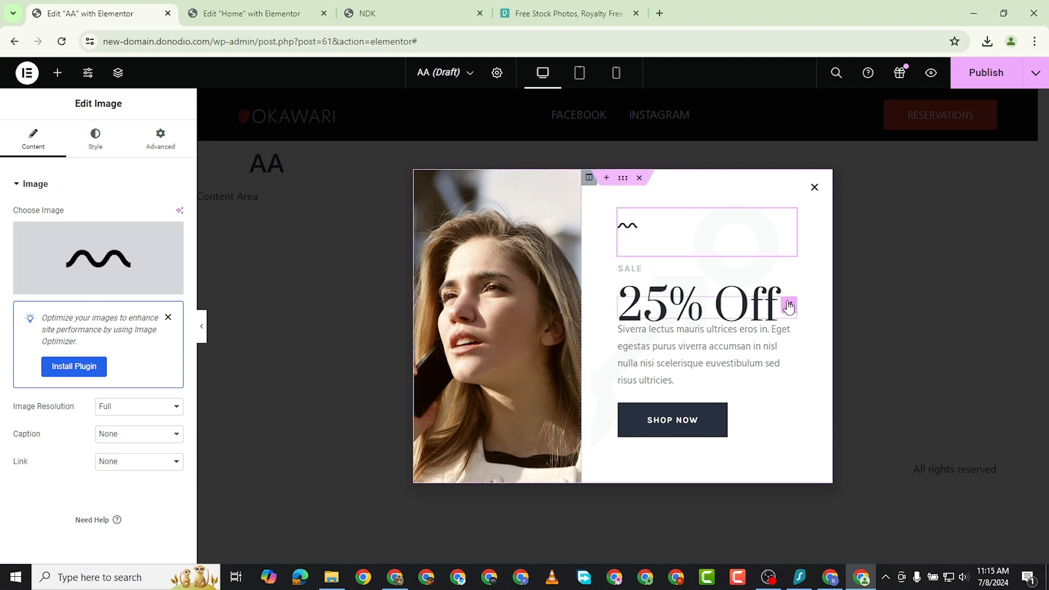
{"action": "left_click", "coordinate": [789, 305]}
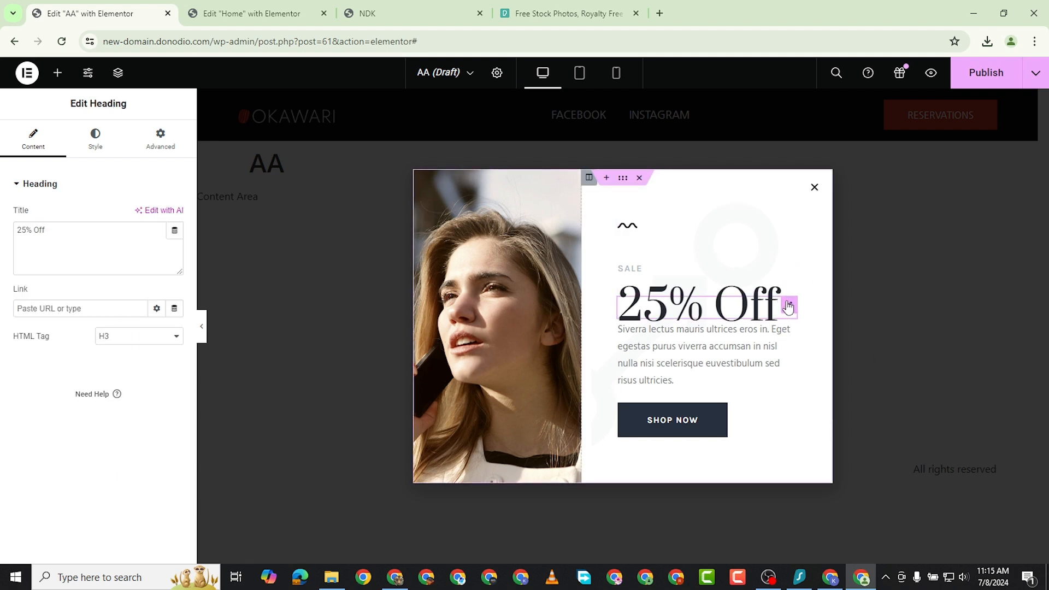
{"action": "left_click", "coordinate": [24, 229]}
{"action": "key", "text": "BackSpace"}
{"action": "key", "text": "BackSpace"}
{"action": "type", "text": "4"}
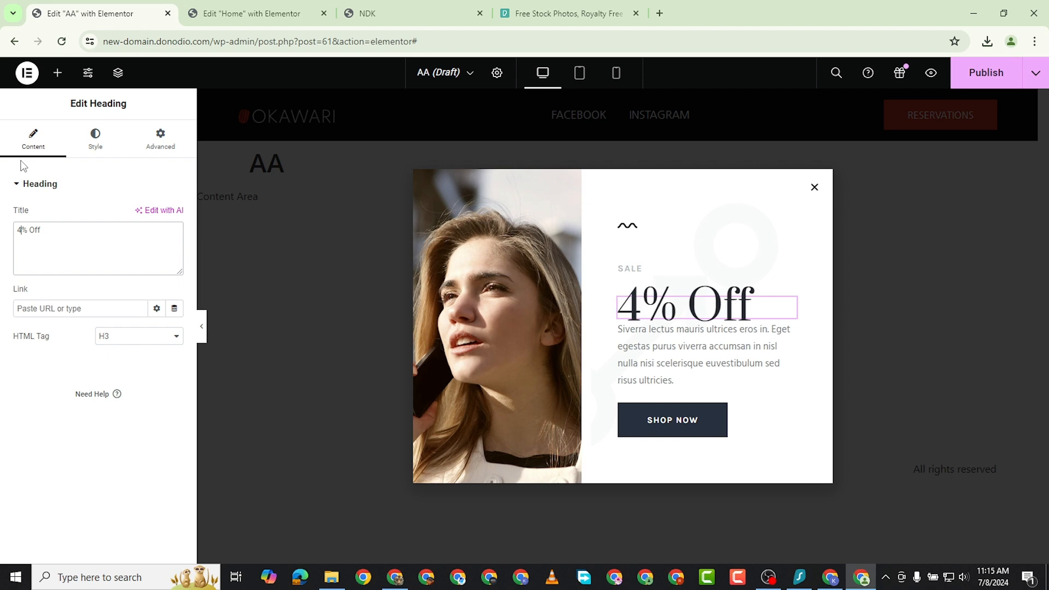
{"action": "type", "text": "0"}
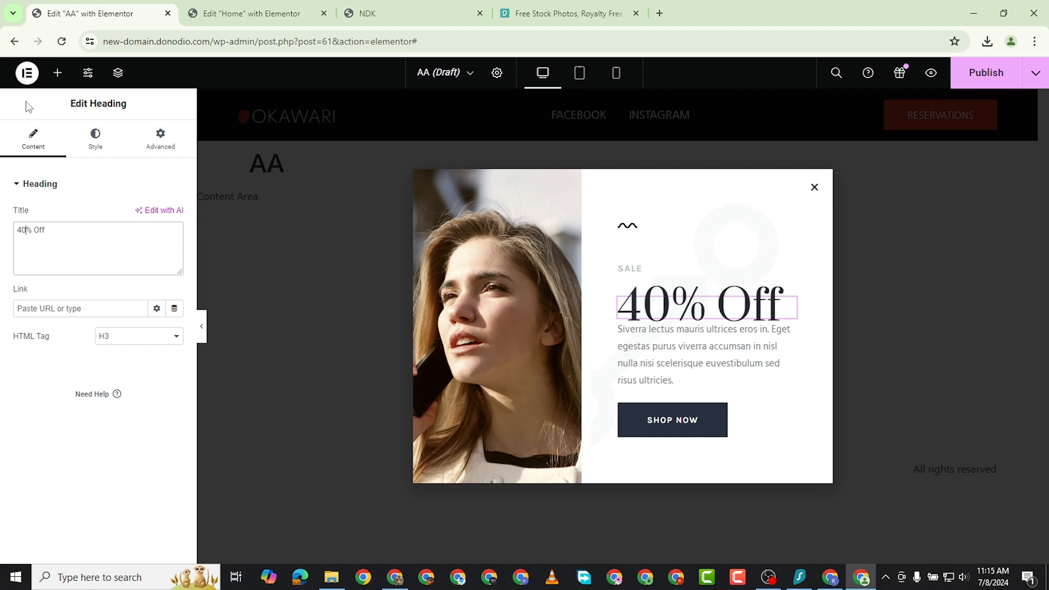
- Set the background color of the popup's text column to dark grey #1D1C1C
{"action": "left_click", "coordinate": [685, 363]}
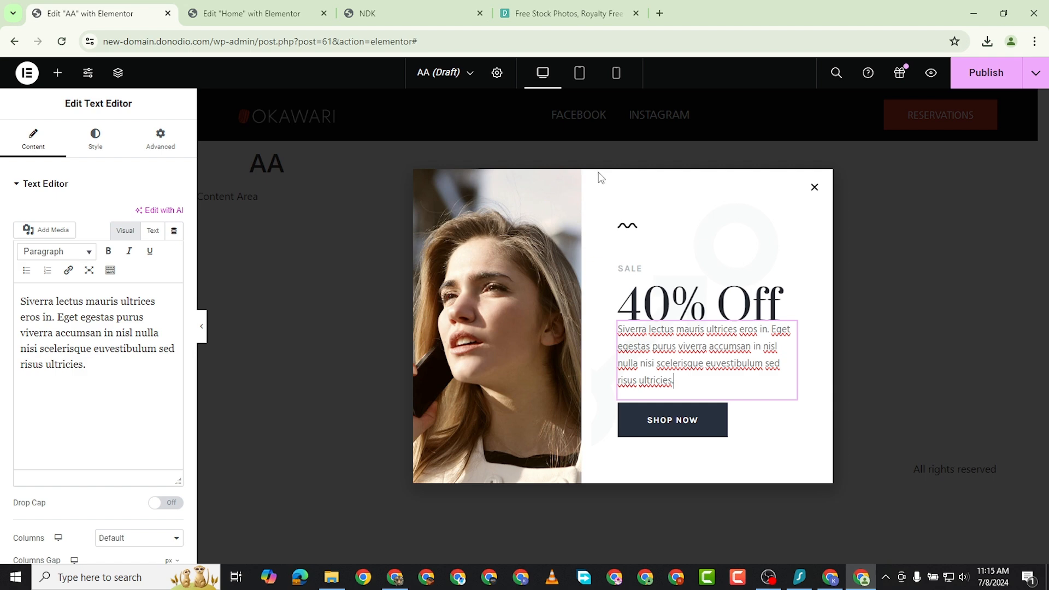
{"action": "left_click", "coordinate": [589, 177]}
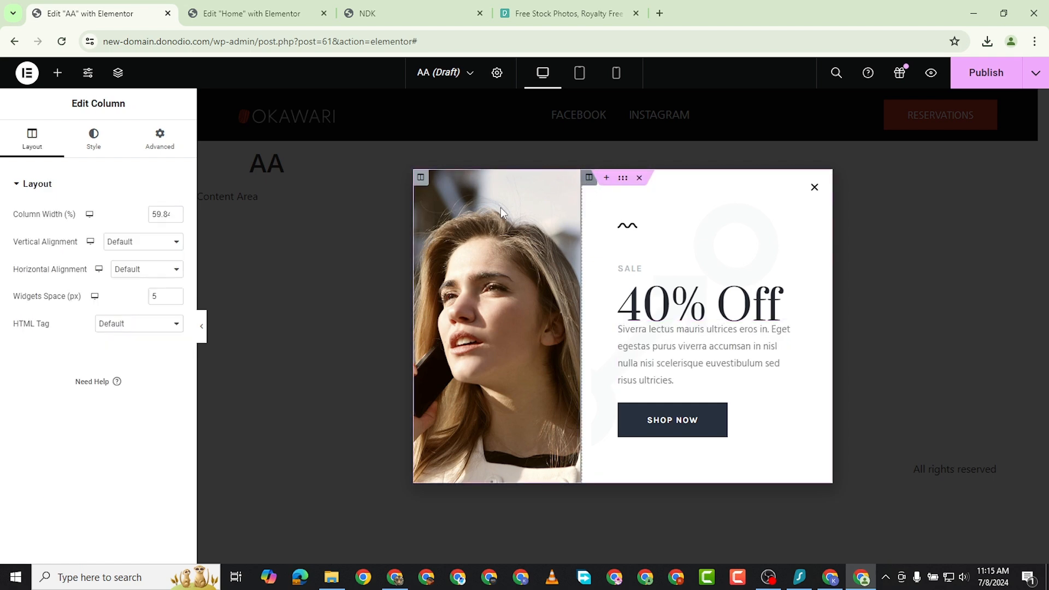
{"action": "left_click", "coordinate": [93, 152]}
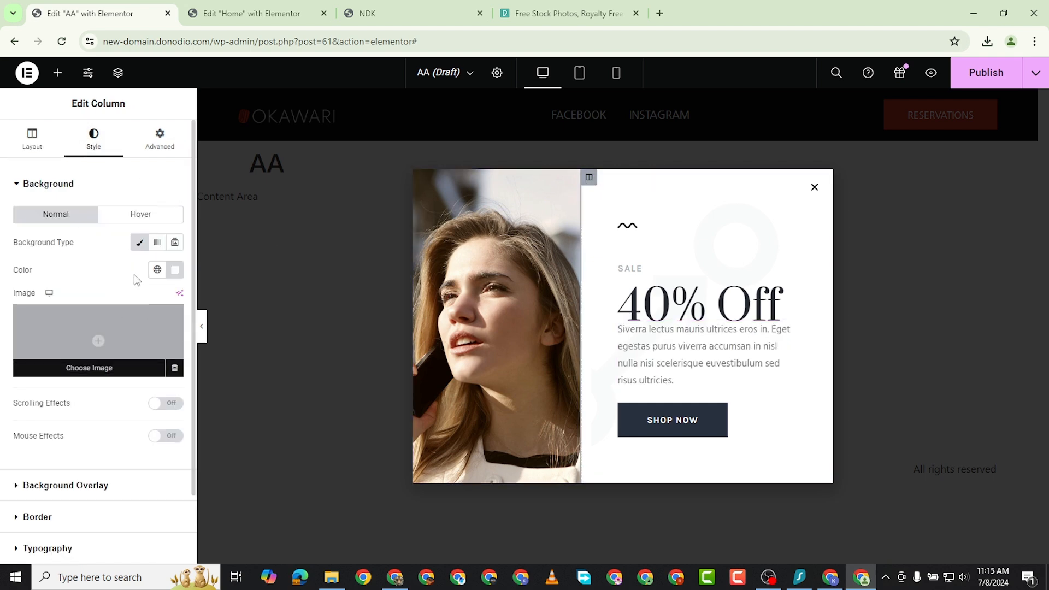
{"action": "left_click", "coordinate": [176, 270]}
{"action": "left_click_drag", "start_coordinate": [108, 397], "coordinate": [105, 410]}
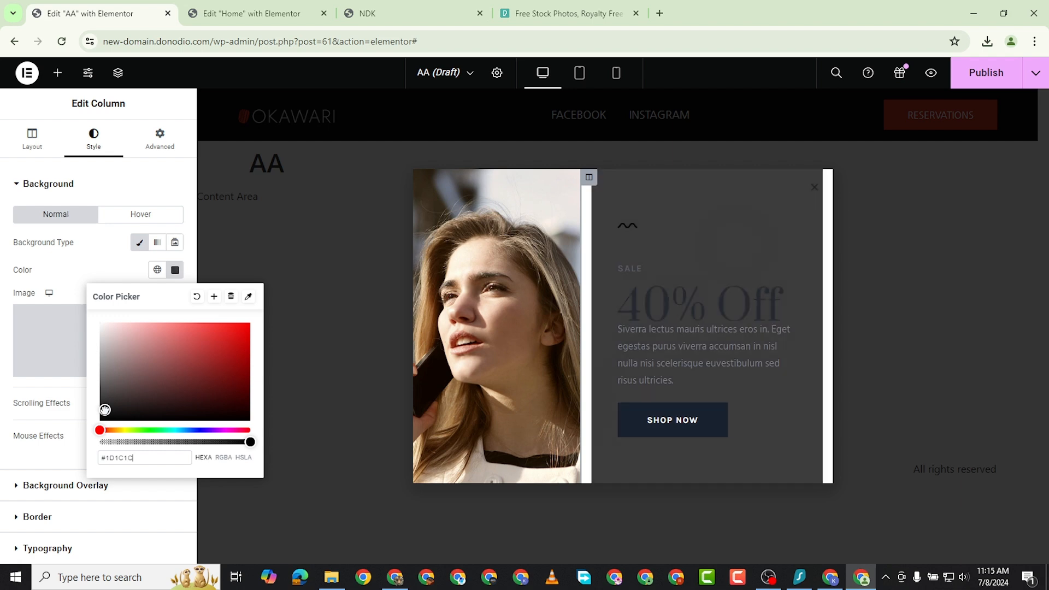
- Set the "SALE" heading's text color to fully opaque white, #FFFFFF
{"action": "left_click", "coordinate": [639, 268]}
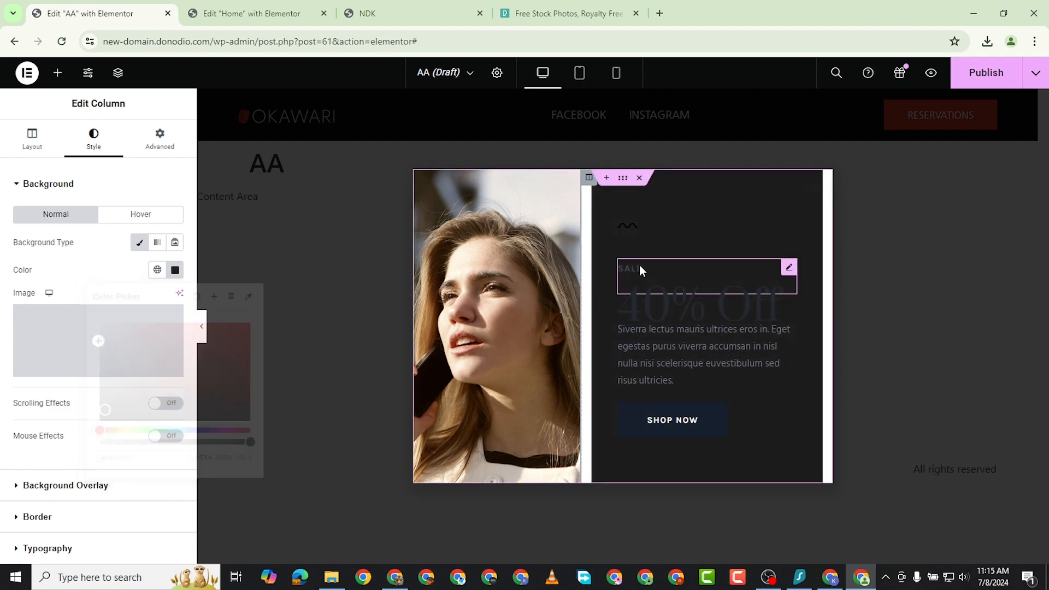
{"action": "left_click", "coordinate": [107, 155]}
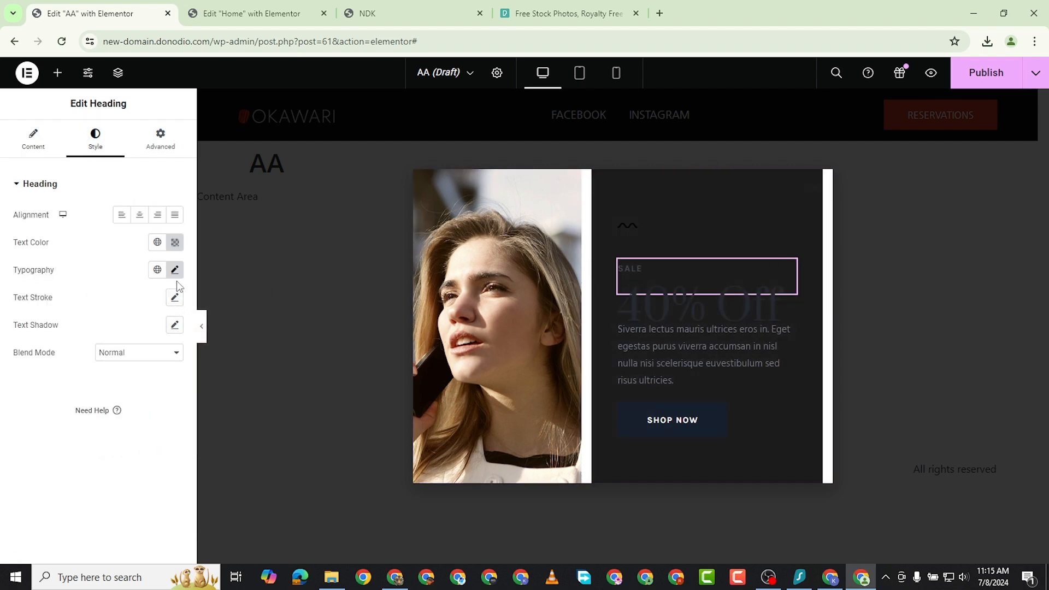
{"action": "left_click", "coordinate": [175, 243]}
{"action": "left_click_drag", "start_coordinate": [101, 364], "coordinate": [79, 294]}
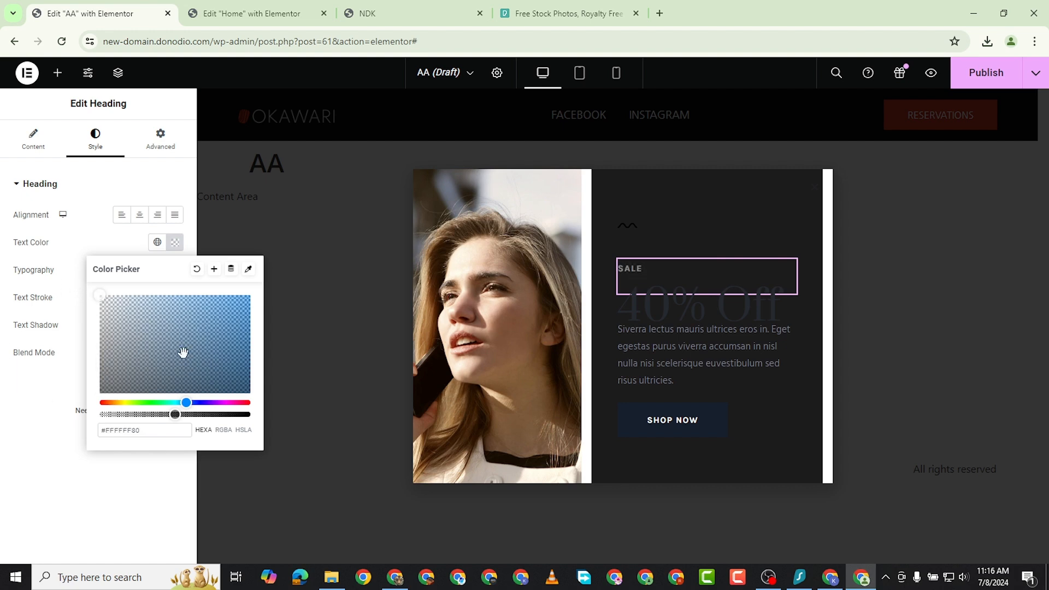
{"action": "left_click_drag", "start_coordinate": [167, 416], "coordinate": [252, 416]}
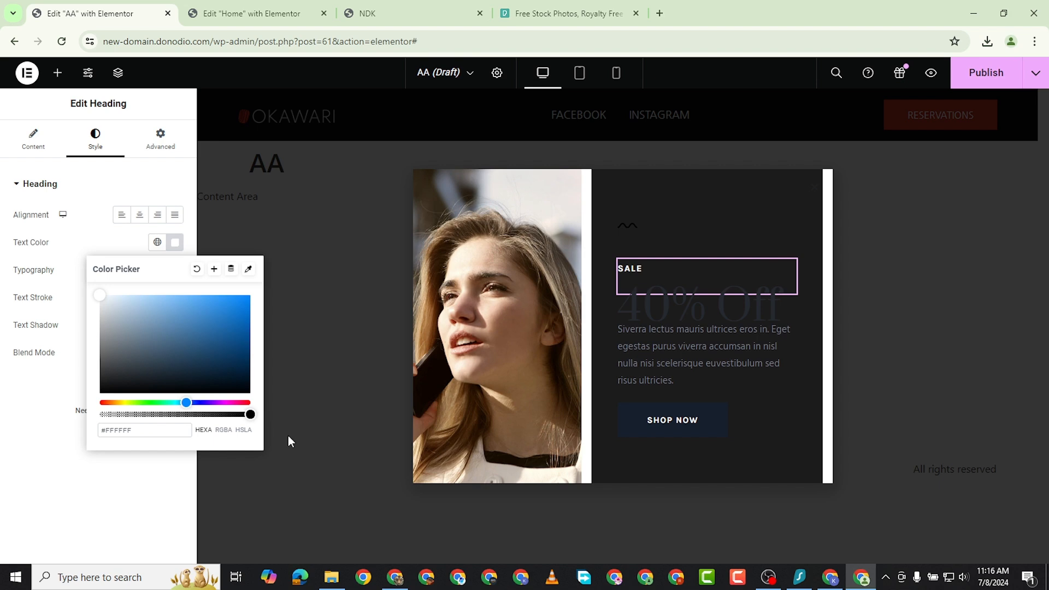
- Set the "40% Off" heading's text color to white
{"action": "left_click", "coordinate": [676, 304]}
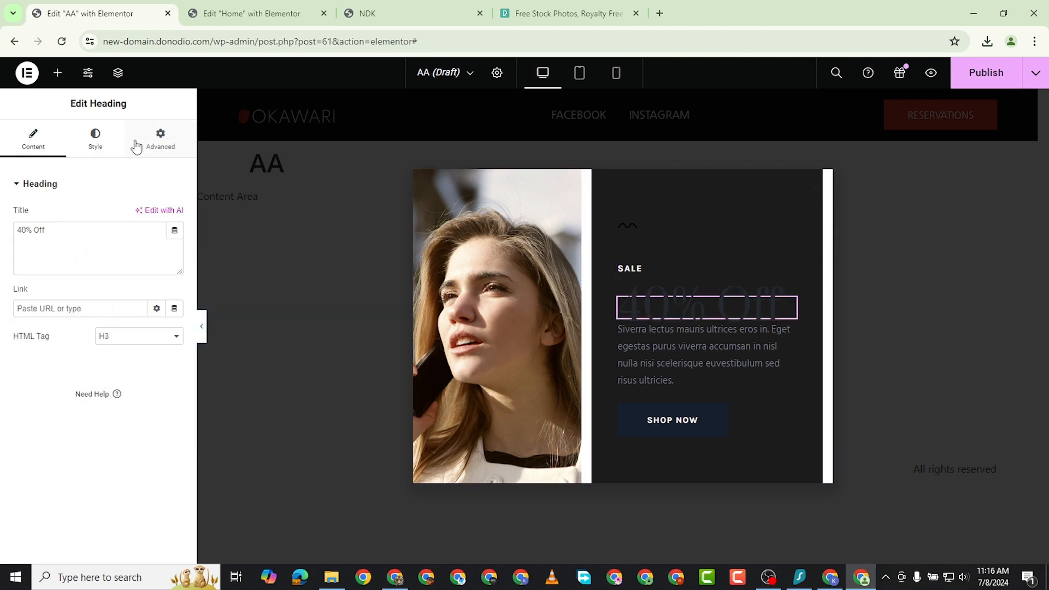
{"action": "left_click", "coordinate": [95, 139]}
{"action": "left_click", "coordinate": [175, 242]}
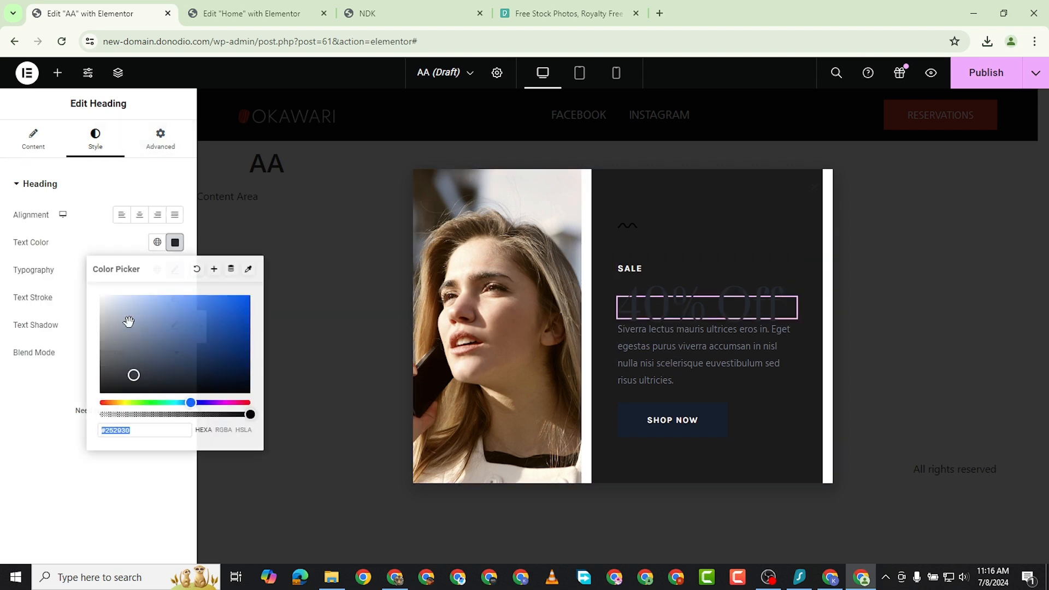
{"action": "left_click_drag", "start_coordinate": [129, 322], "coordinate": [100, 296]}
{"action": "left_click", "coordinate": [74, 276]}
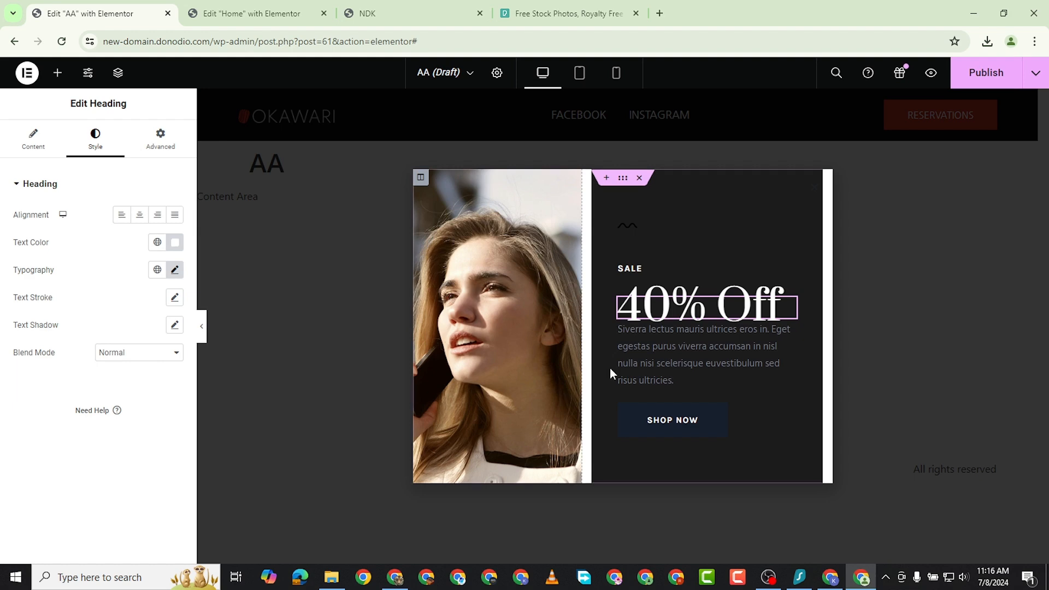
- Set the text color of the popup's body paragraph to white, #FFFFFF
{"action": "left_click", "coordinate": [665, 357]}
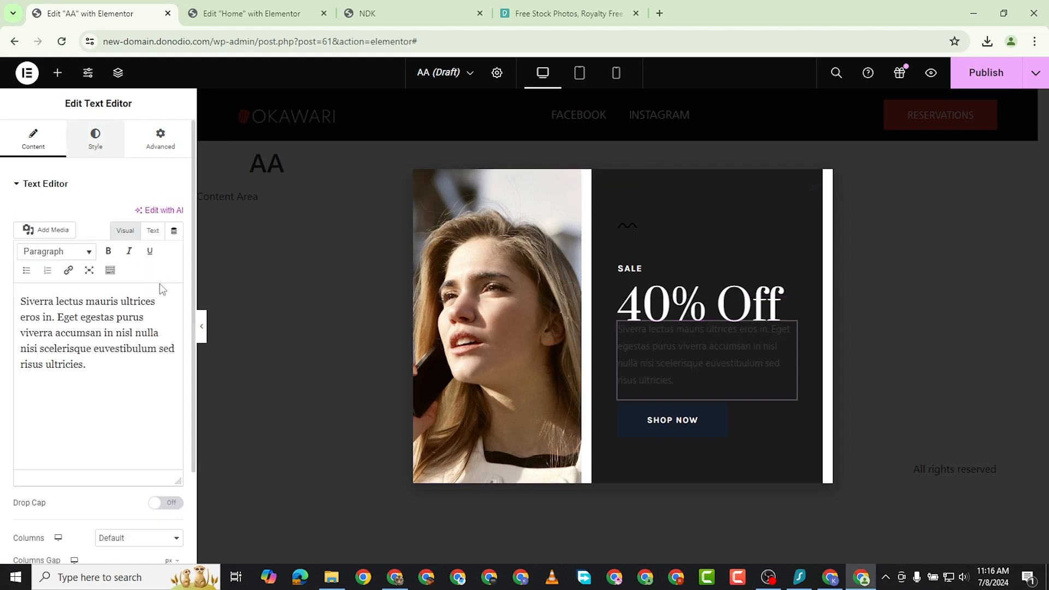
{"action": "left_click", "coordinate": [95, 140]}
{"action": "left_click", "coordinate": [174, 242]}
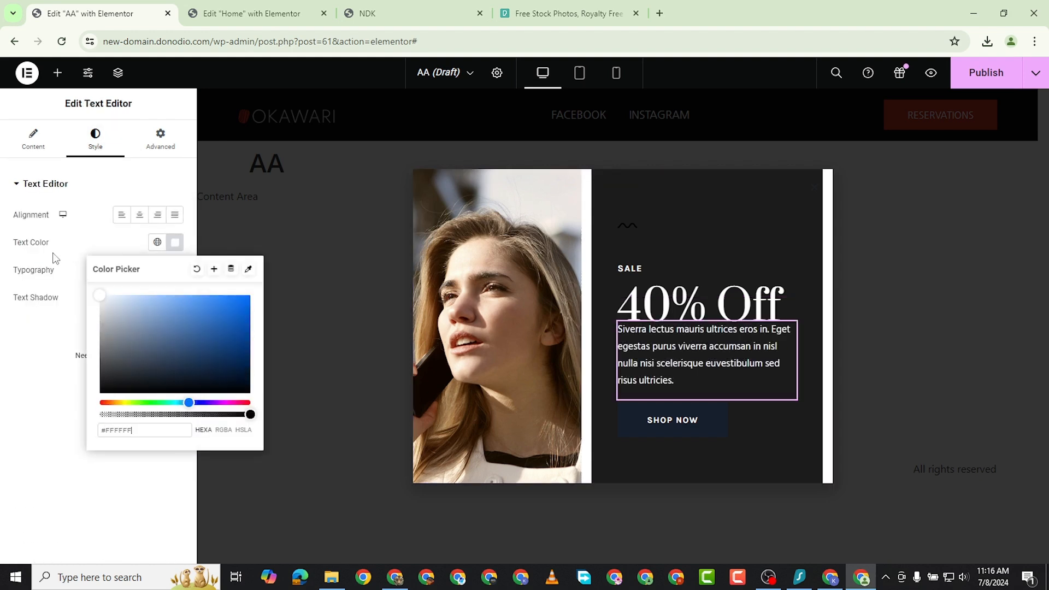
{"action": "left_click", "coordinate": [21, 424]}
- Set the "SHOP NOW" button's normal text color to black, #000000
{"action": "left_click", "coordinate": [778, 420]}
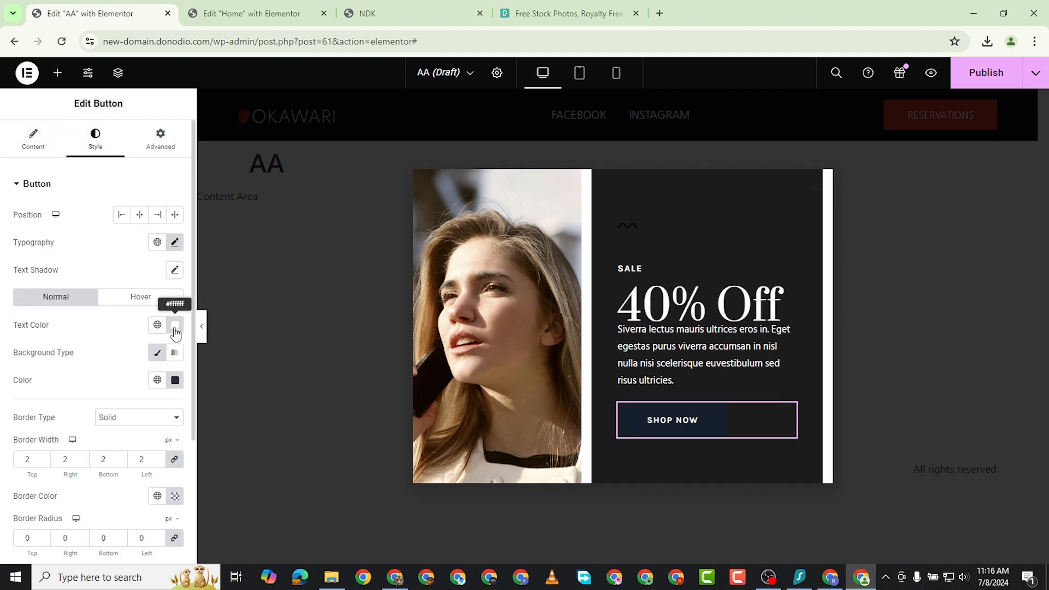
{"action": "left_click", "coordinate": [175, 327]}
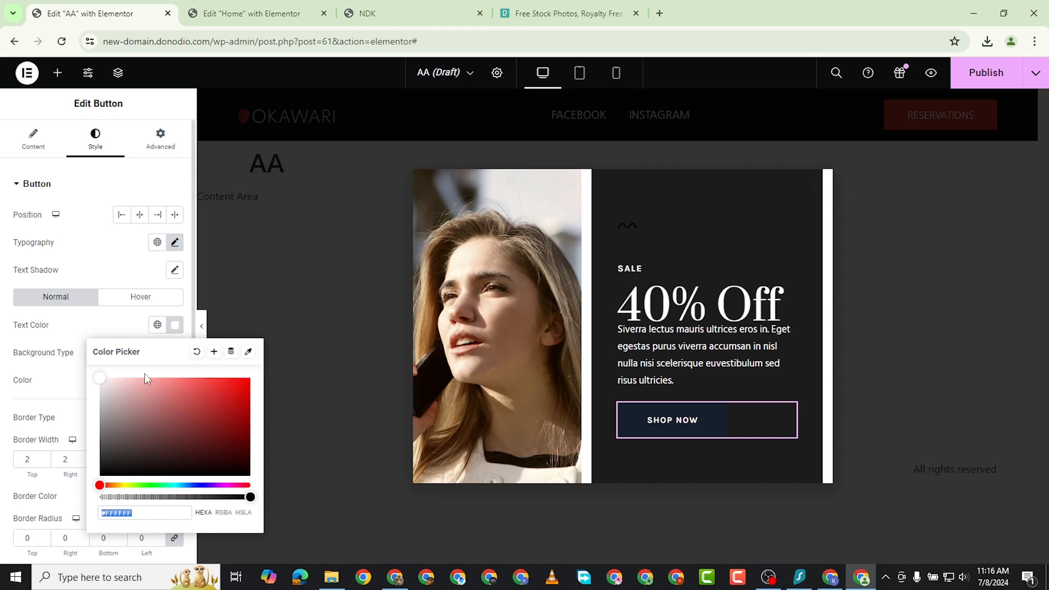
{"action": "left_click", "coordinate": [98, 477]}
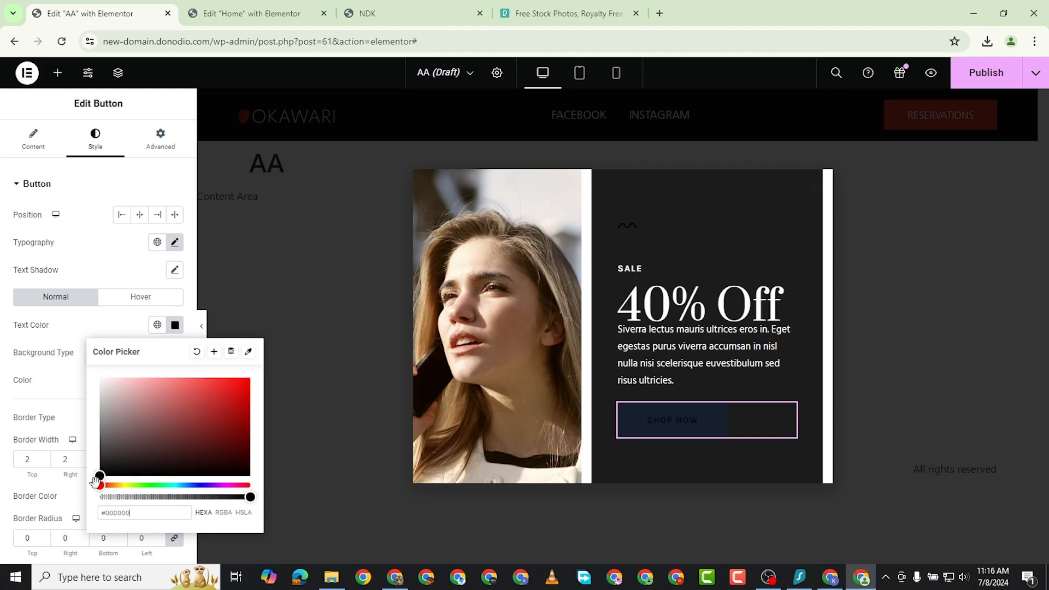
{"action": "left_click", "coordinate": [3, 441]}
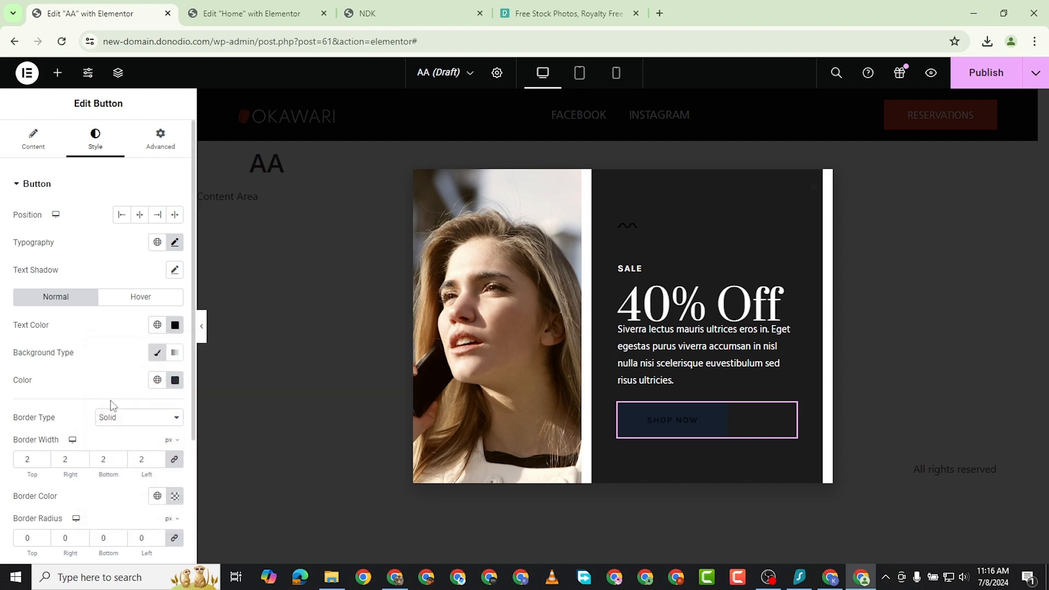
- Set the "SHOP NOW" button's background color to fully opaque white, #FFFFFF
{"action": "left_click", "coordinate": [175, 380]}
{"action": "left_click_drag", "start_coordinate": [136, 284], "coordinate": [86, 202]}
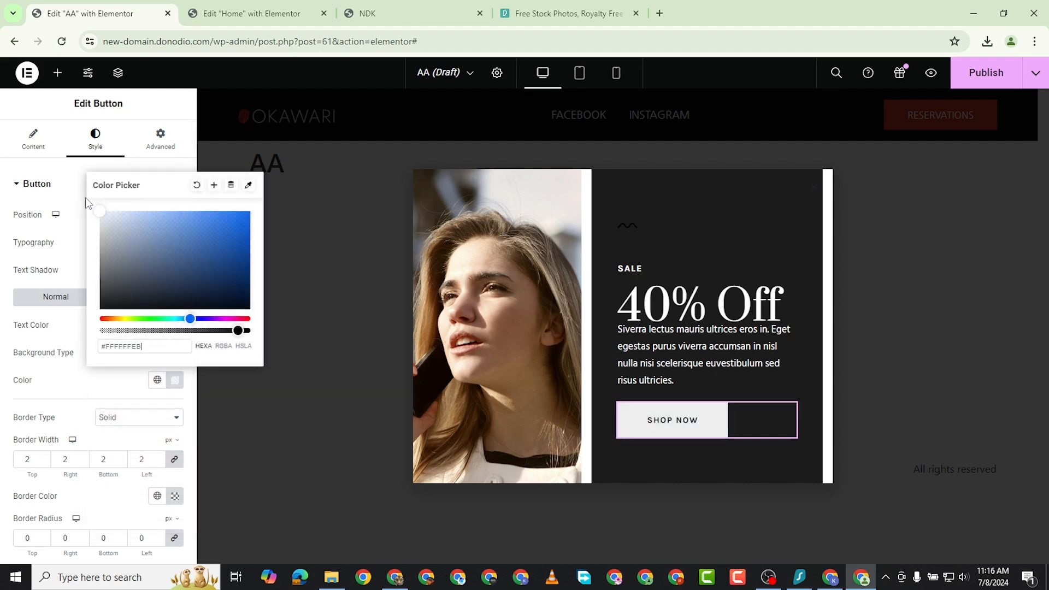
{"action": "left_click", "coordinate": [3, 235]}
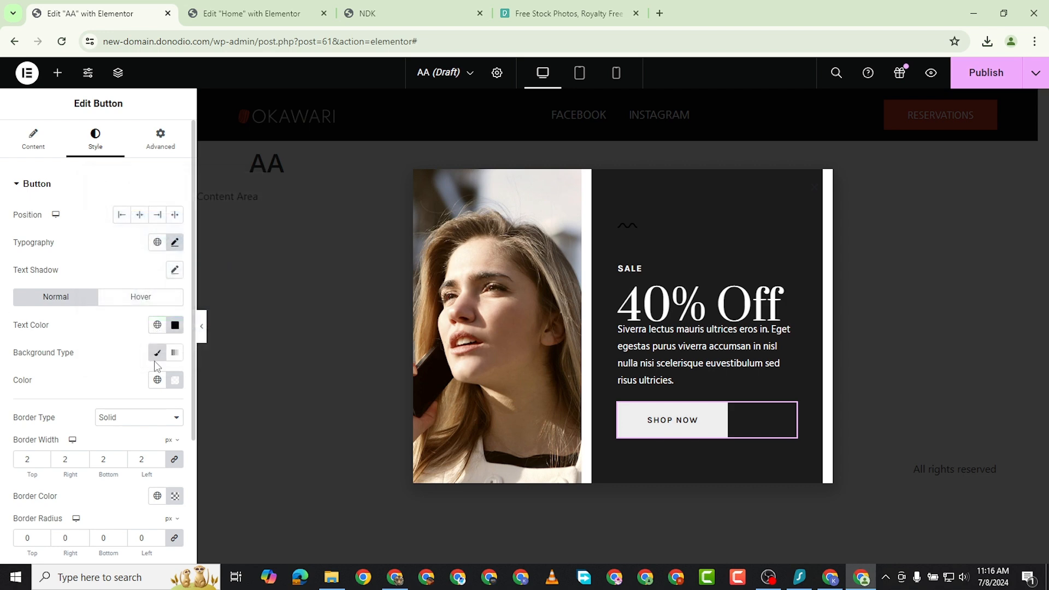
{"action": "left_click", "coordinate": [176, 381]}
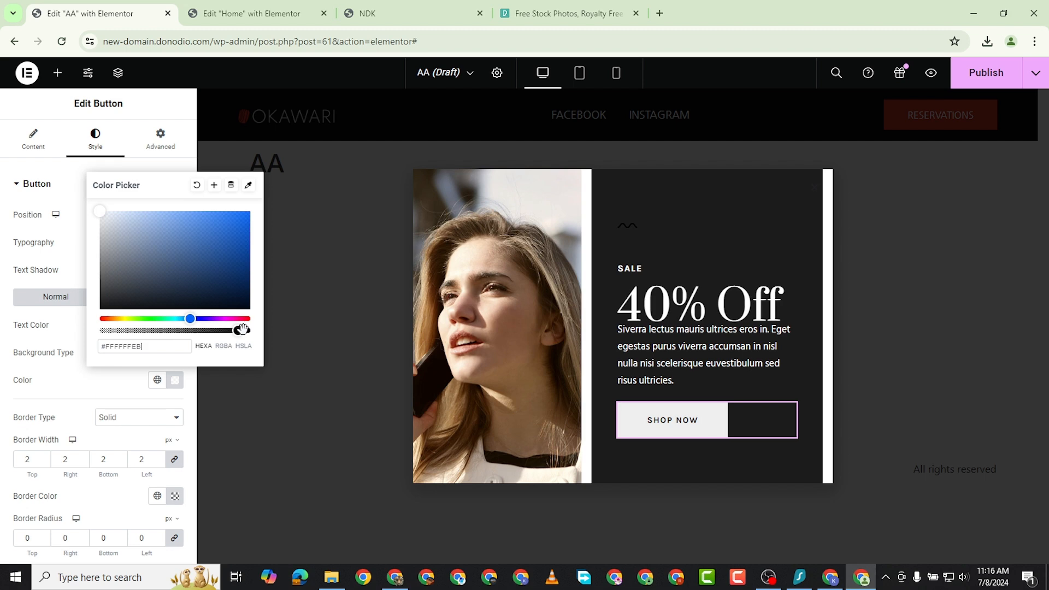
{"action": "left_click_drag", "start_coordinate": [241, 330], "coordinate": [261, 335]}
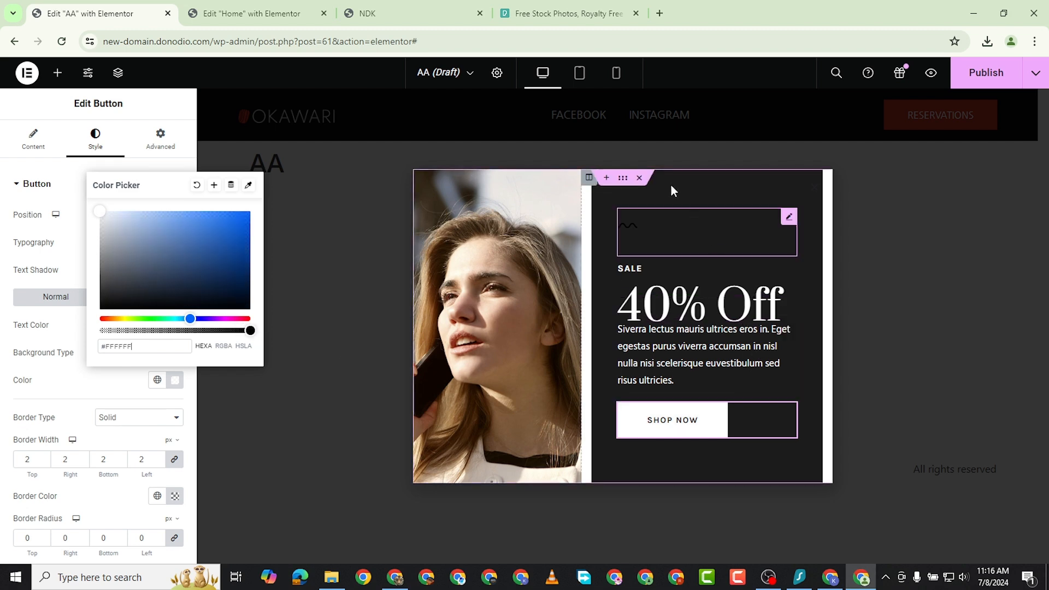
- Change the background color of the popup's text column to deep purple, #440070
{"action": "left_click", "coordinate": [588, 180]}
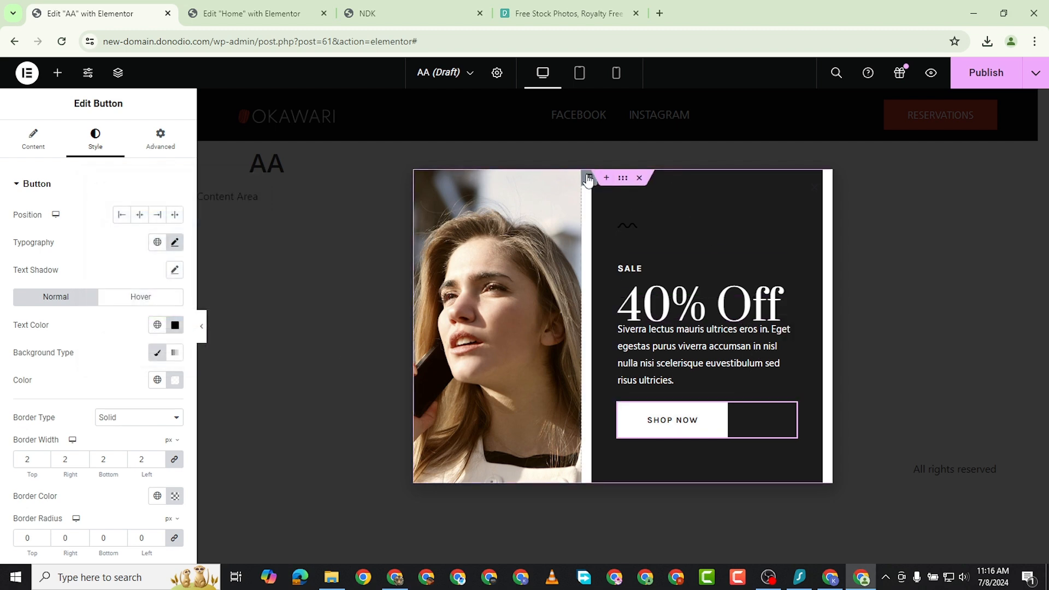
{"action": "left_click", "coordinate": [588, 179]}
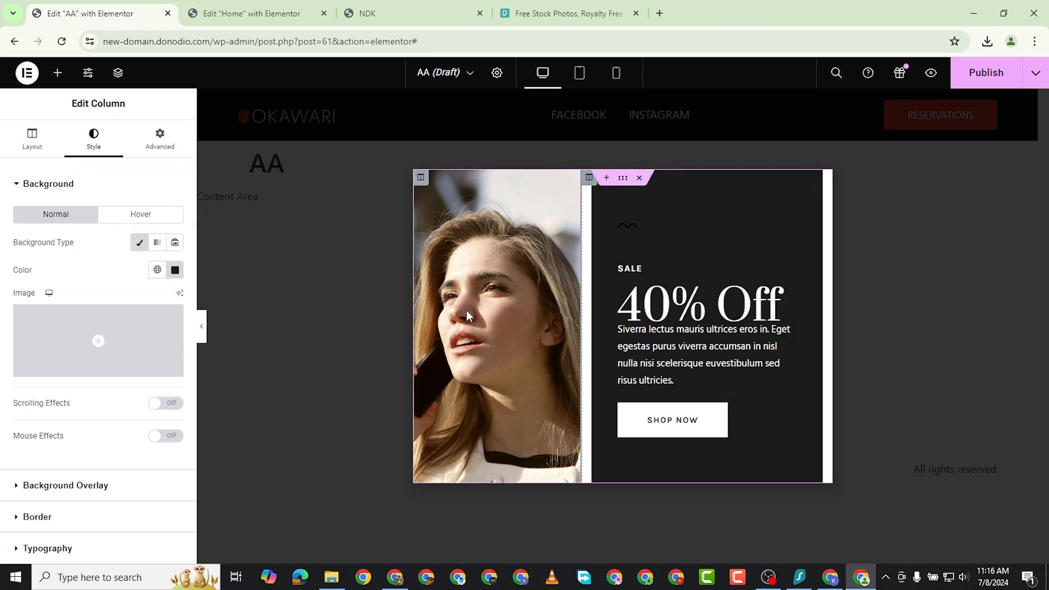
{"action": "left_click", "coordinate": [175, 272]}
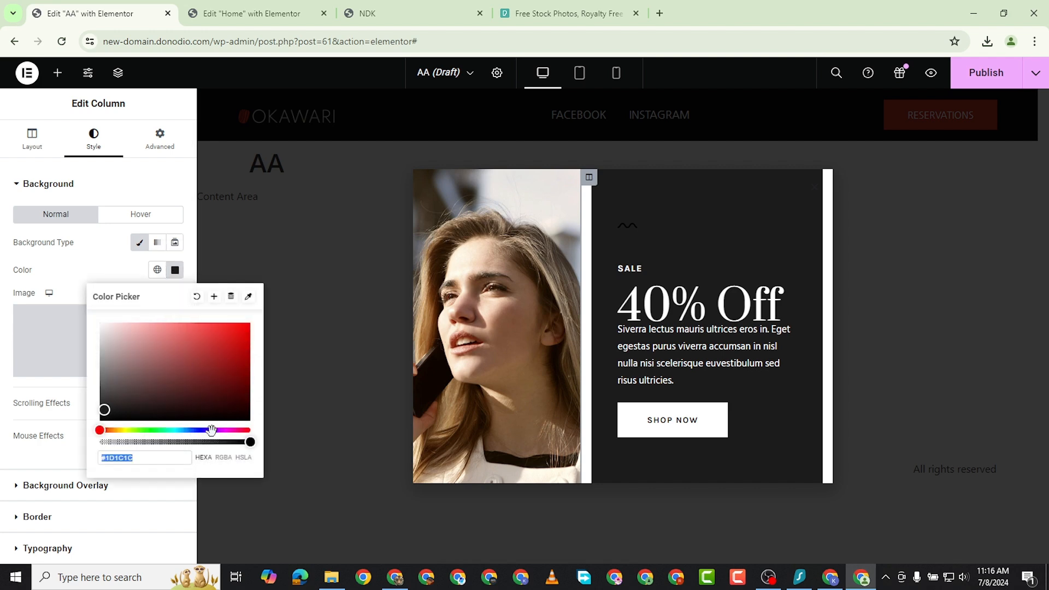
{"action": "left_click_drag", "start_coordinate": [207, 429], "coordinate": [214, 430]}
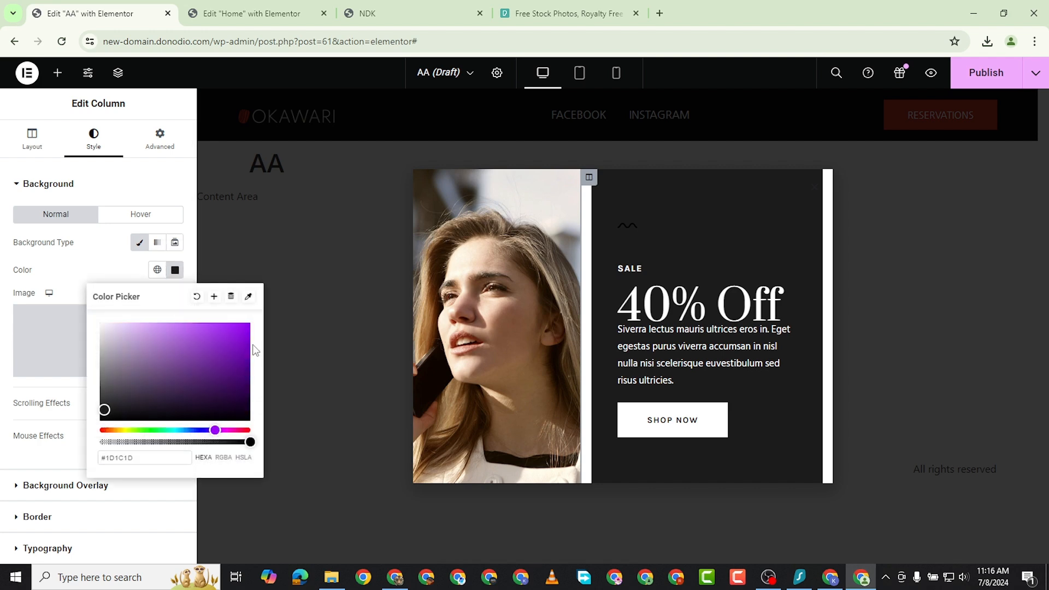
{"action": "left_click_drag", "start_coordinate": [255, 350], "coordinate": [258, 382]}
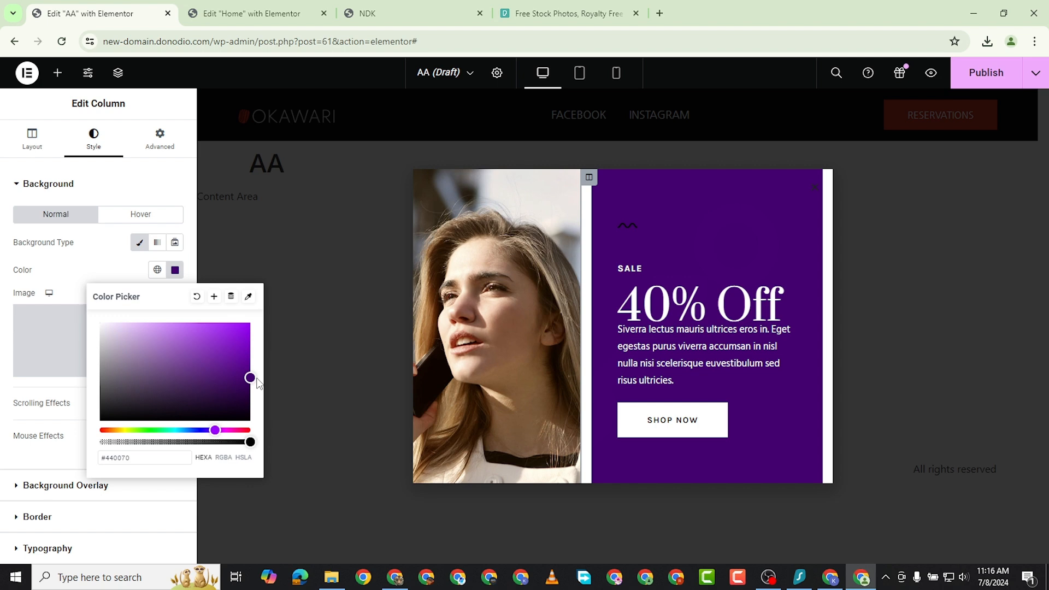
{"action": "left_click", "coordinate": [996, 206]}
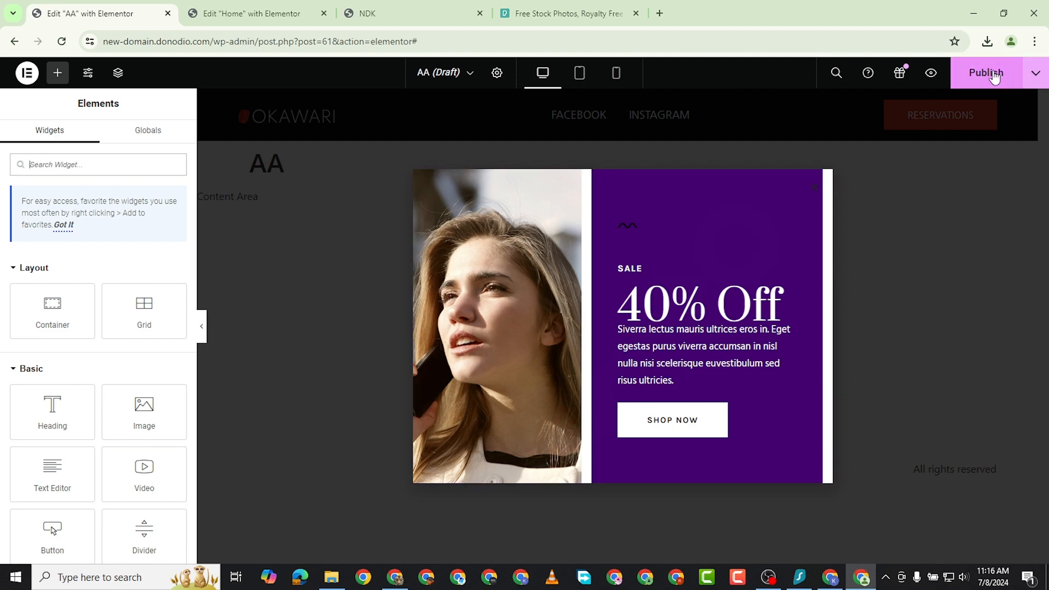
- Start publishing the popup and add a display condition that includes the Entire Site
{"action": "left_click", "coordinate": [989, 77]}
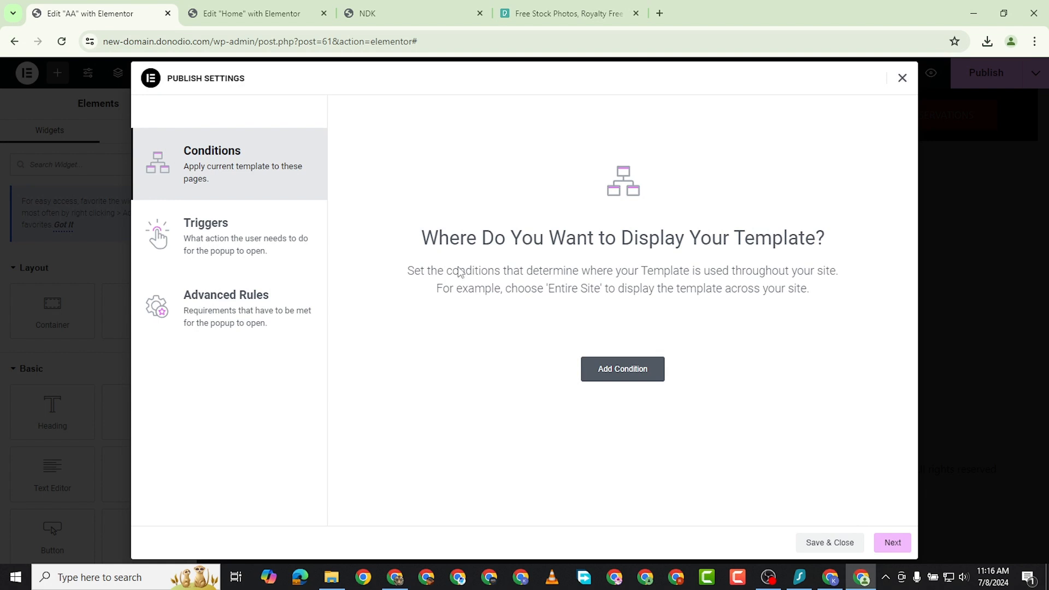
{"action": "left_click", "coordinate": [625, 378]}
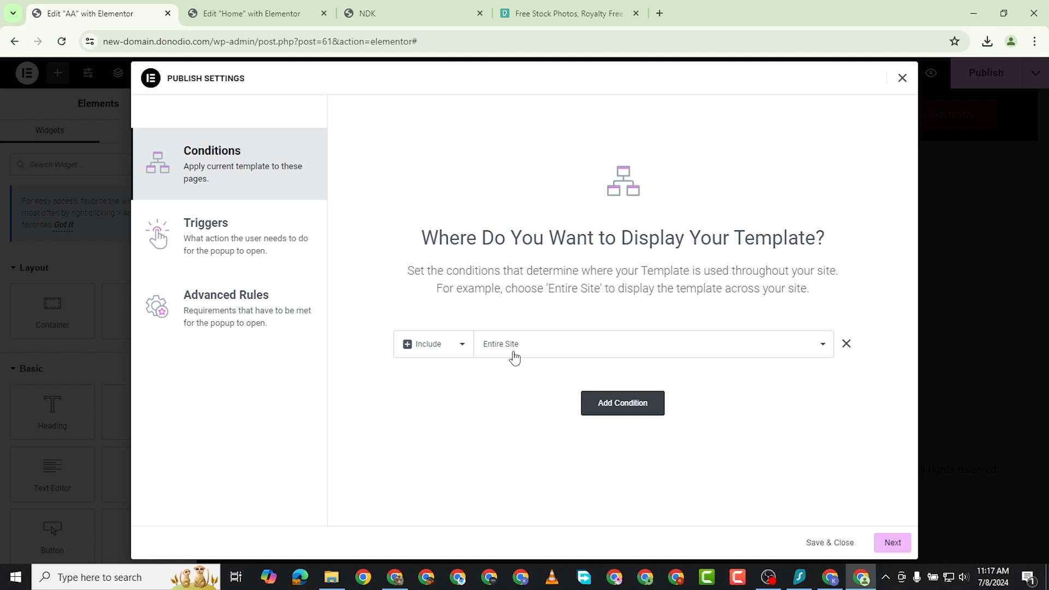
{"action": "left_click", "coordinate": [518, 350]}
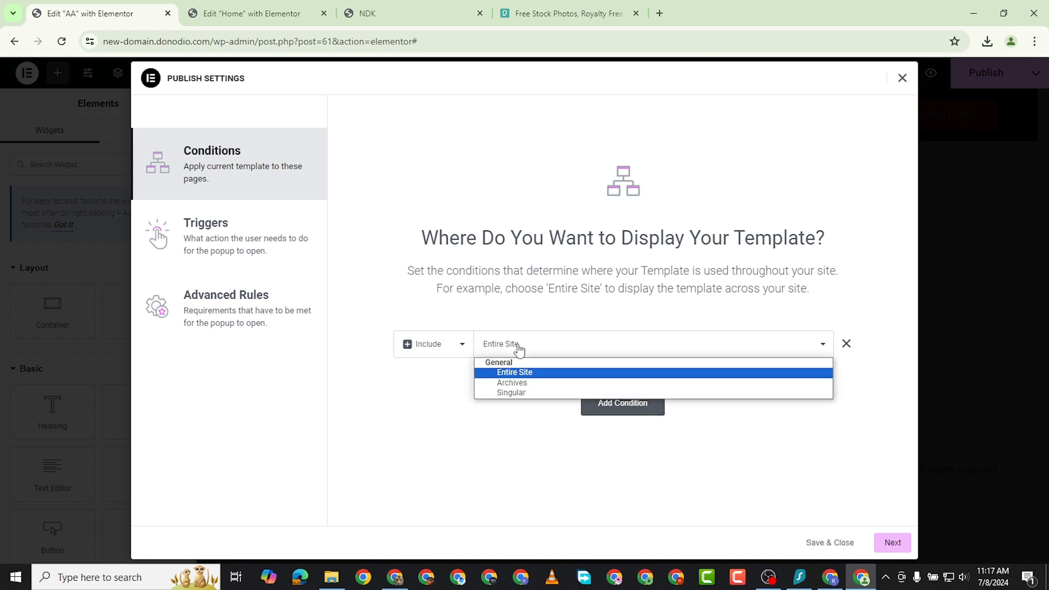
{"action": "left_click", "coordinate": [525, 374]}
{"action": "left_click", "coordinate": [532, 349]}
{"action": "left_click", "coordinate": [524, 371]}
- Try a second display condition that excludes all singular pages, and remove it again
{"action": "left_click", "coordinate": [595, 403]}
{"action": "left_click", "coordinate": [450, 377]}
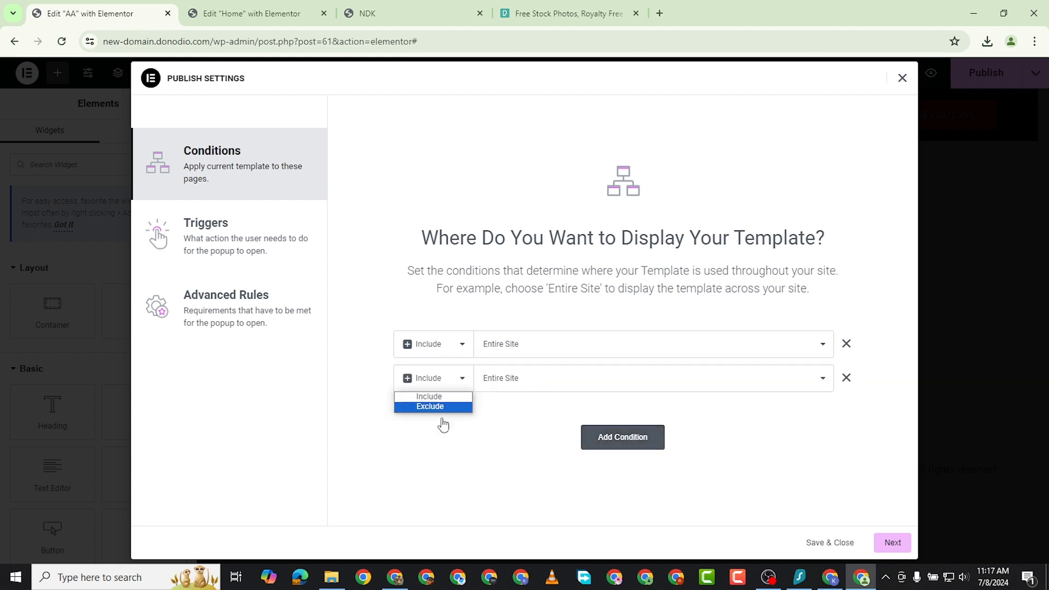
{"action": "left_click", "coordinate": [435, 416]}
{"action": "left_click", "coordinate": [448, 387]}
{"action": "left_click", "coordinate": [430, 405]}
{"action": "left_click", "coordinate": [524, 381]}
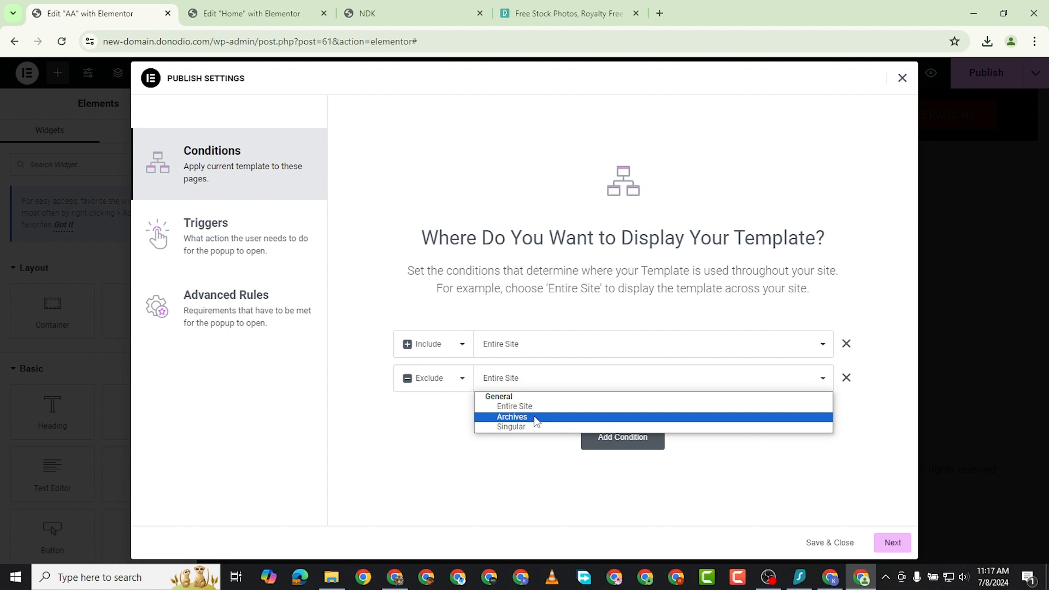
{"action": "left_click", "coordinate": [536, 427]}
{"action": "left_click", "coordinate": [678, 384]}
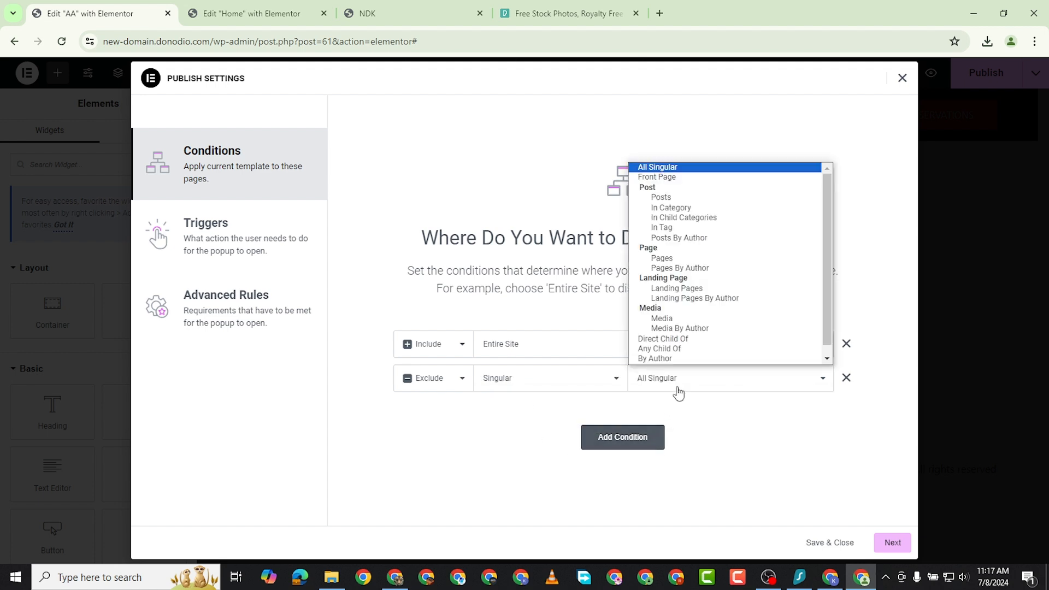
{"action": "left_click", "coordinate": [694, 259]}
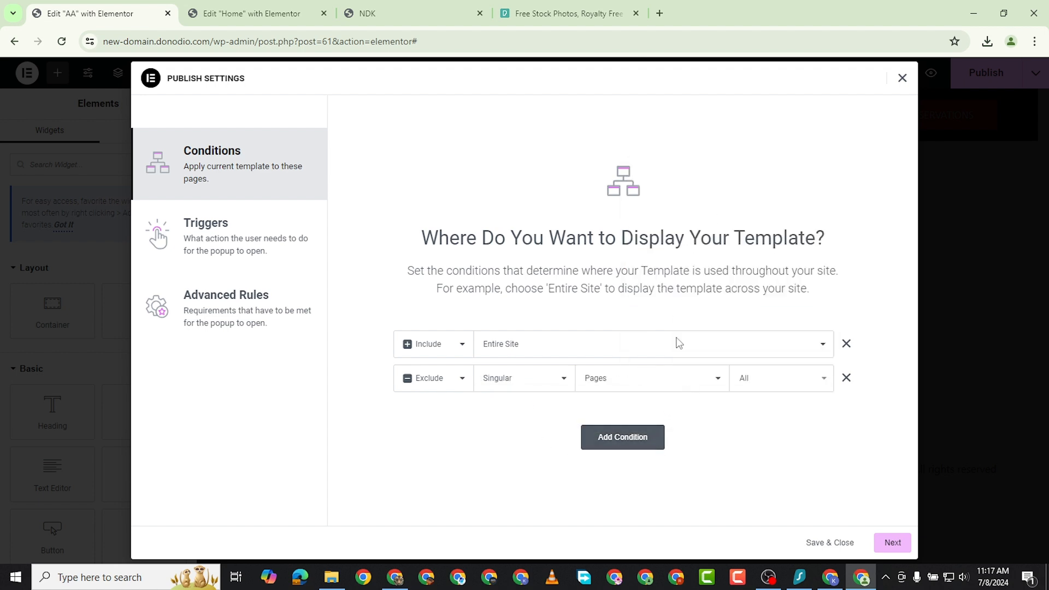
{"action": "left_click", "coordinate": [765, 385]}
{"action": "left_click", "coordinate": [846, 378]}
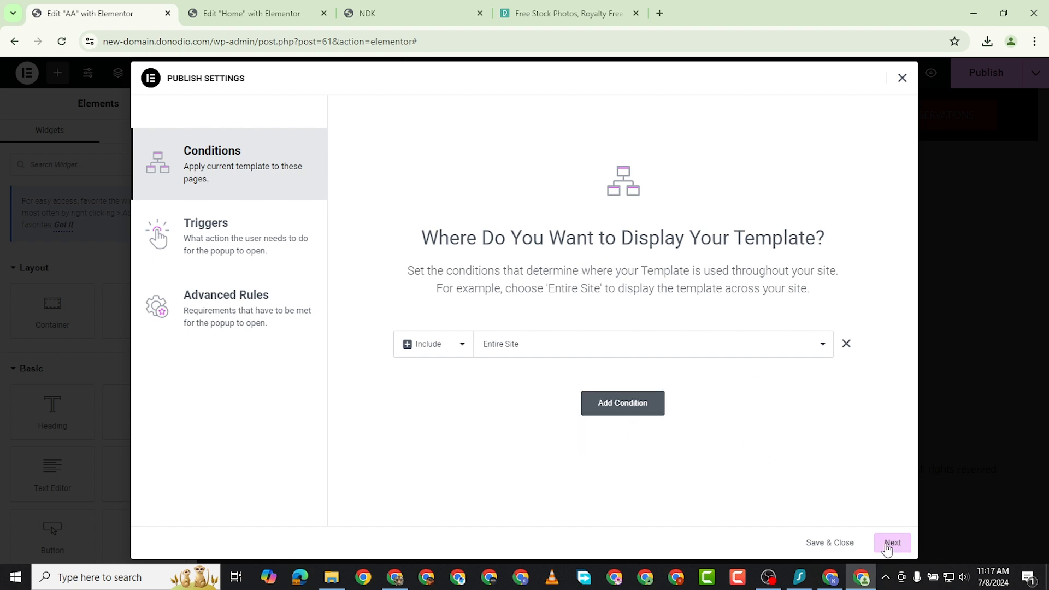
- Enable the On Page Load trigger within 5 seconds and save the publish settings to publish the popup
{"action": "left_click", "coordinate": [892, 543]}
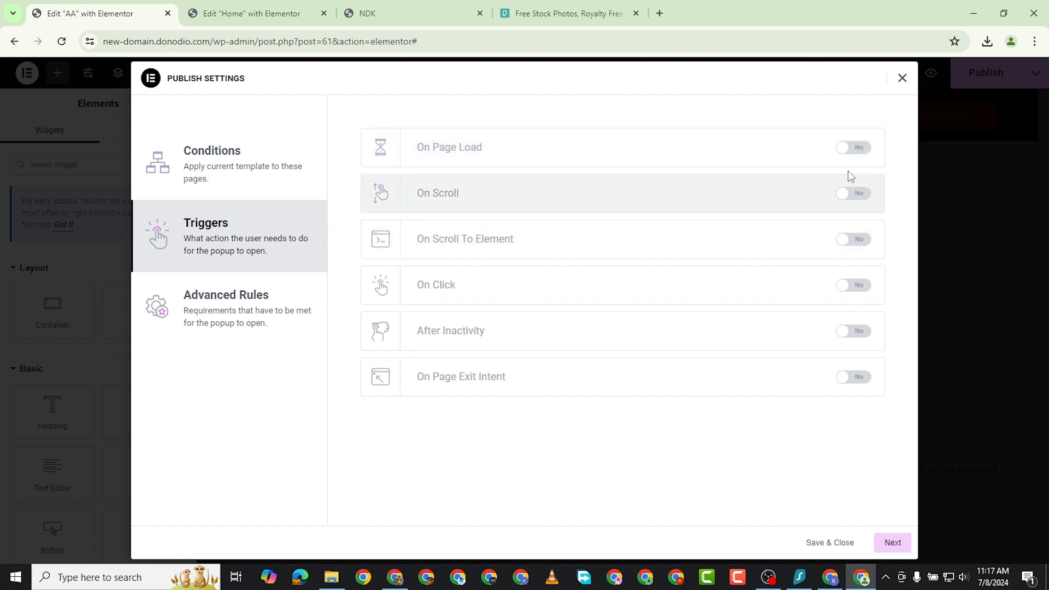
{"action": "left_click", "coordinate": [854, 148]}
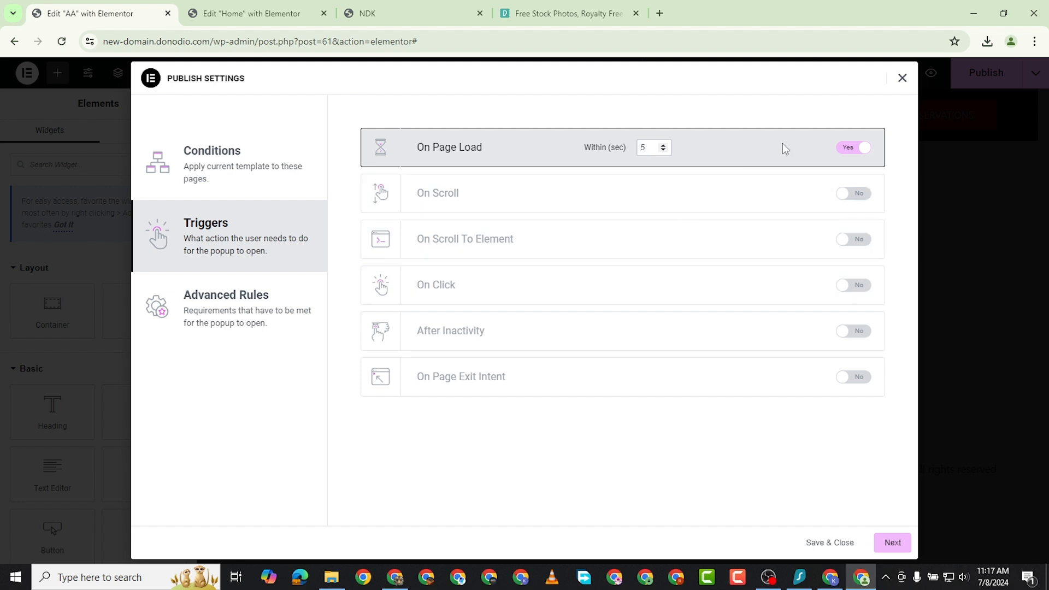
{"action": "left_click", "coordinate": [853, 148]}
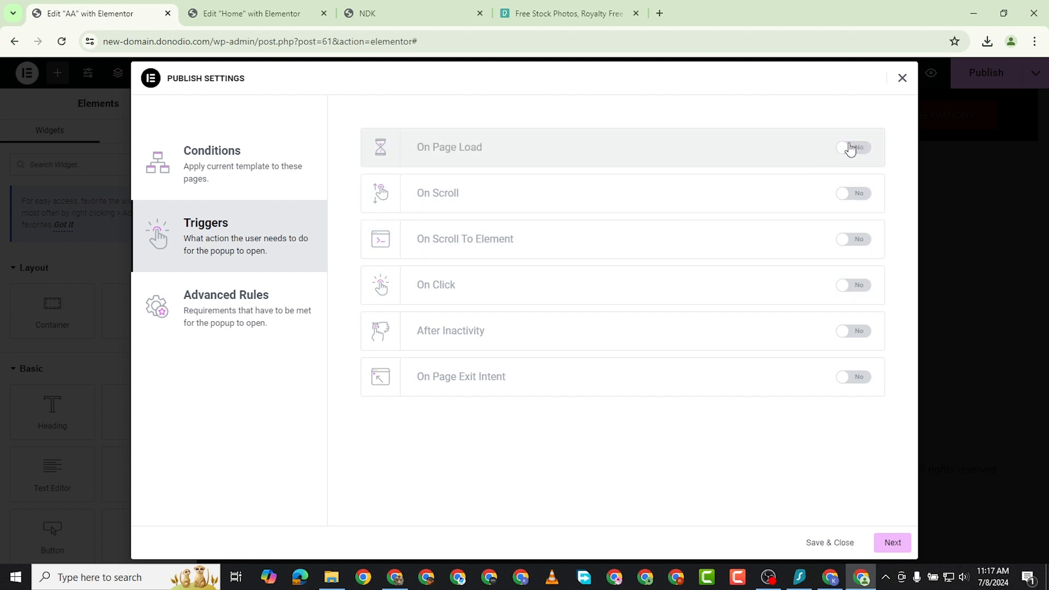
{"action": "left_click", "coordinate": [845, 146]}
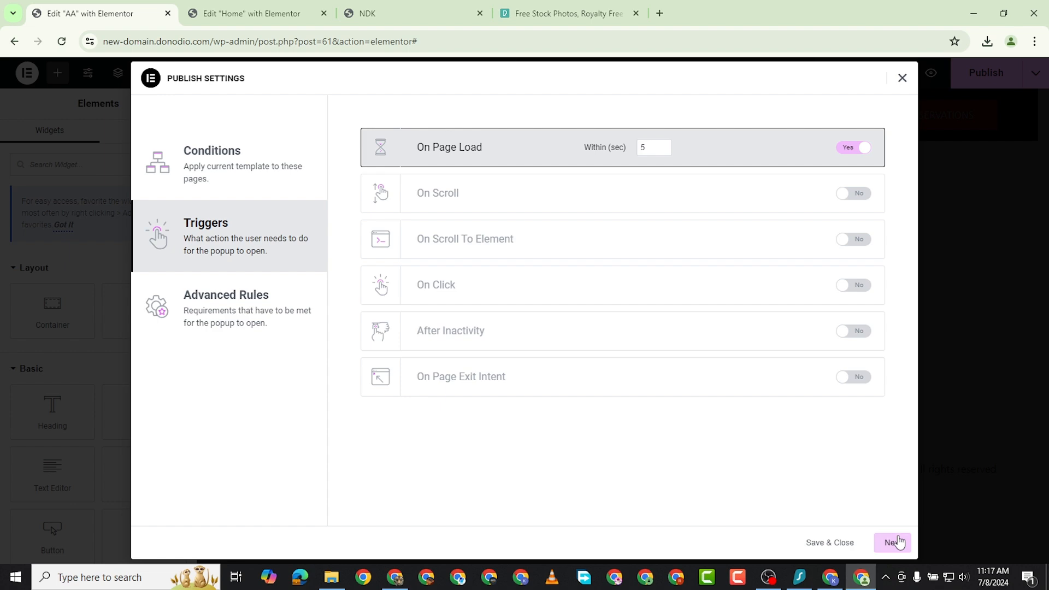
{"action": "left_click", "coordinate": [892, 543]}
{"action": "left_click", "coordinate": [872, 547]}
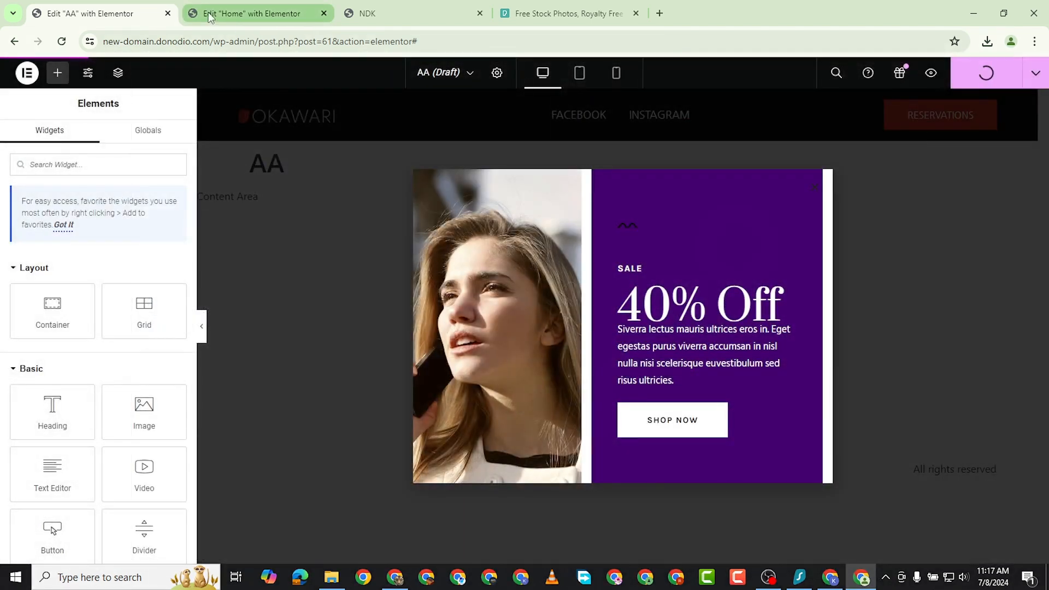
- Leave the Home page editor in the other browser tab and load the WordPress admin dashboard at /wp-admin
{"action": "left_click", "coordinate": [210, 16]}
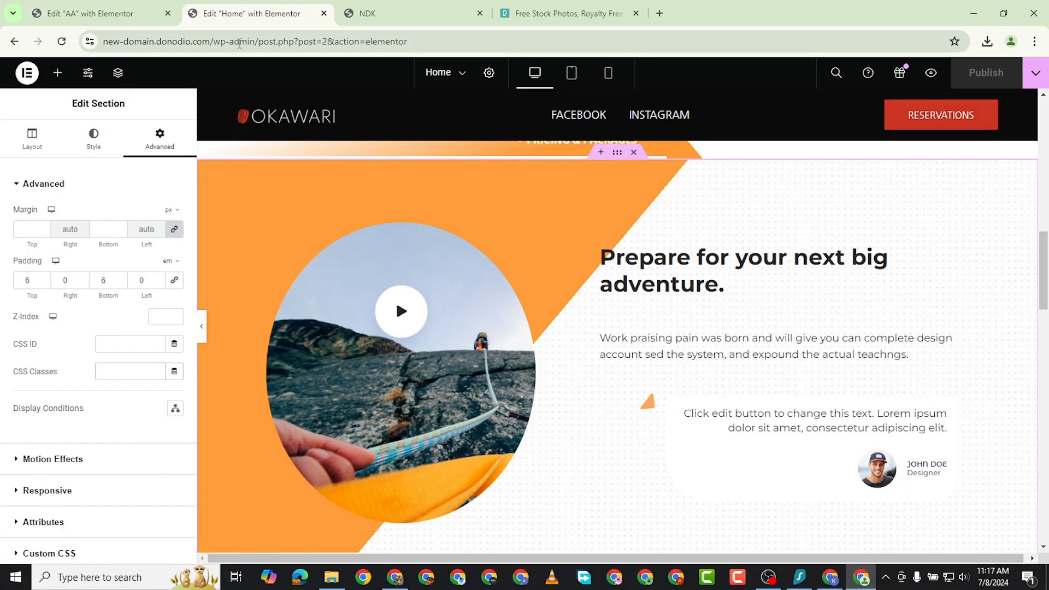
{"action": "left_click_drag", "start_coordinate": [255, 43], "coordinate": [950, 49]}
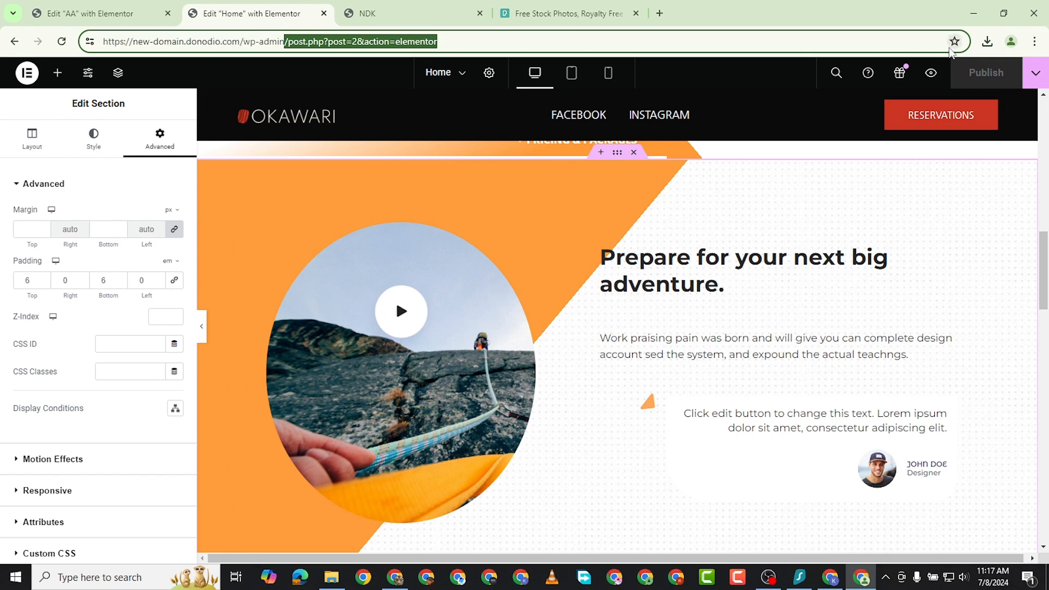
{"action": "key", "text": "BackSpace"}
{"action": "key", "text": "Return"}
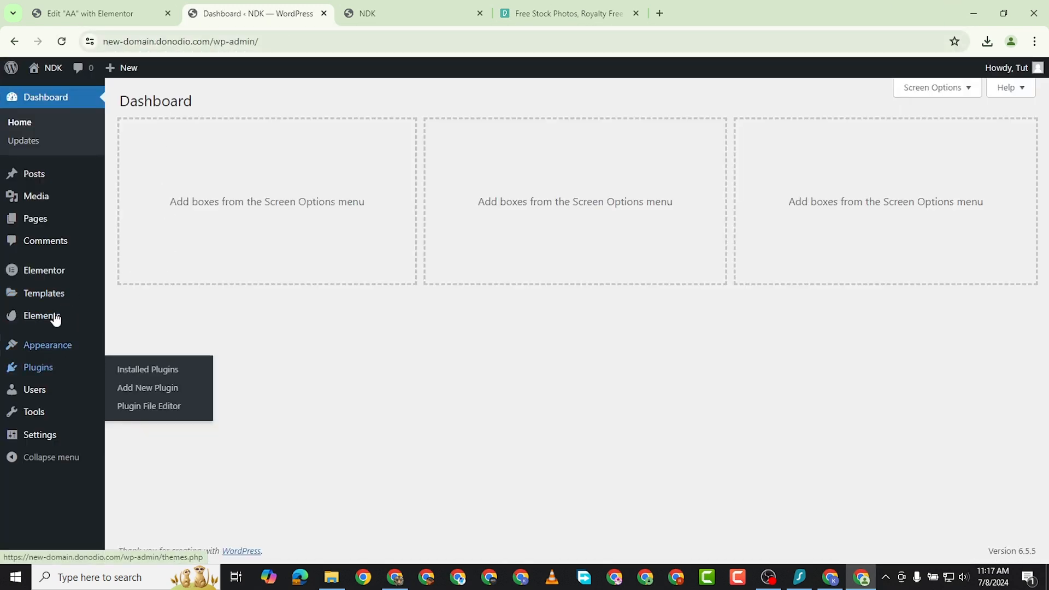
- Open the list of popup templates and move the "Pop" popup to the trash
{"action": "mouse_move", "coordinate": [53, 298]}
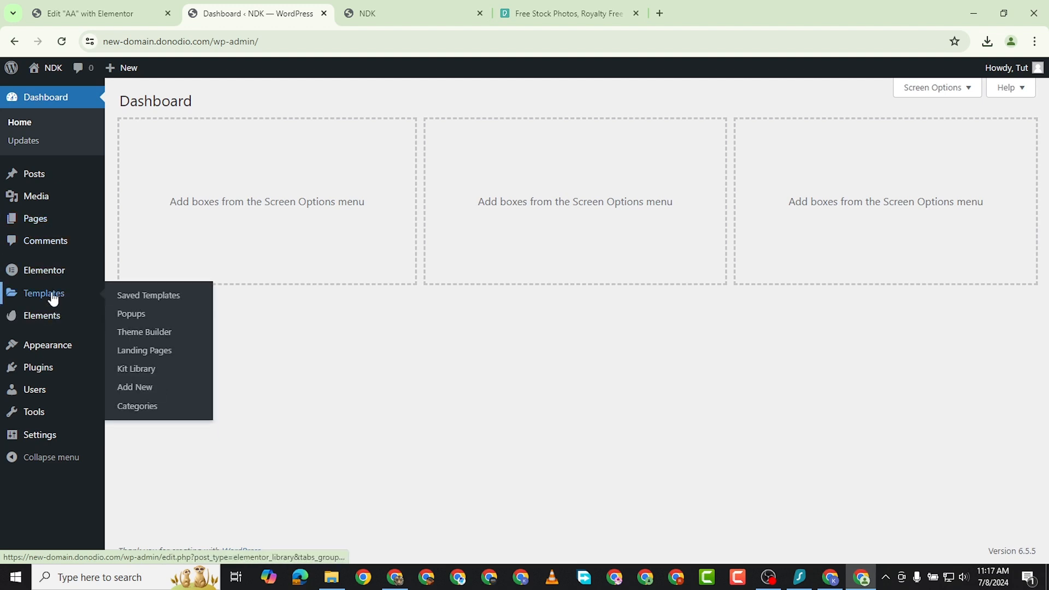
{"action": "left_click", "coordinate": [131, 314]}
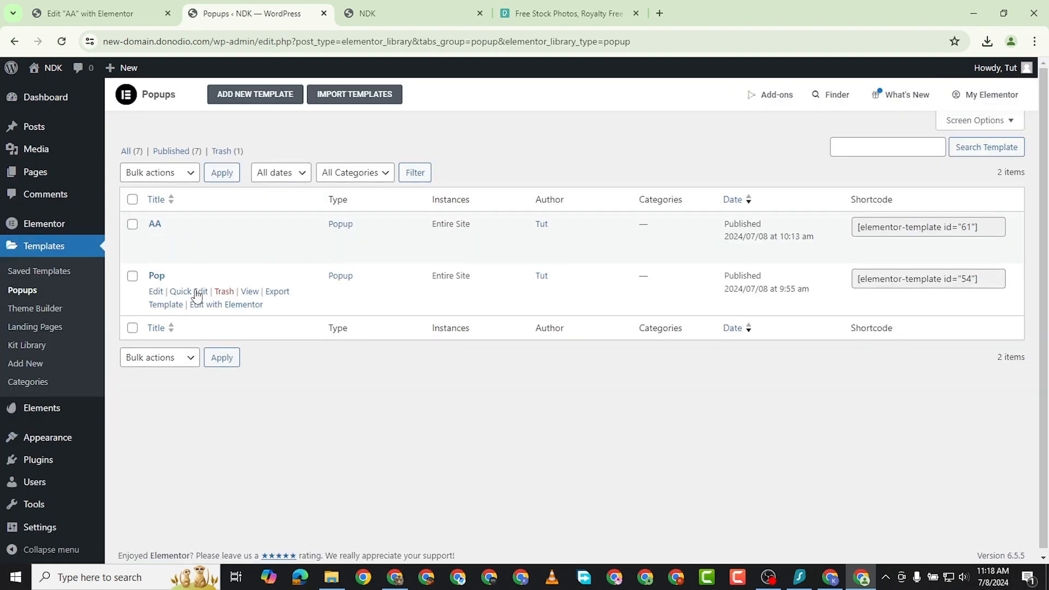
{"action": "left_click", "coordinate": [221, 295]}
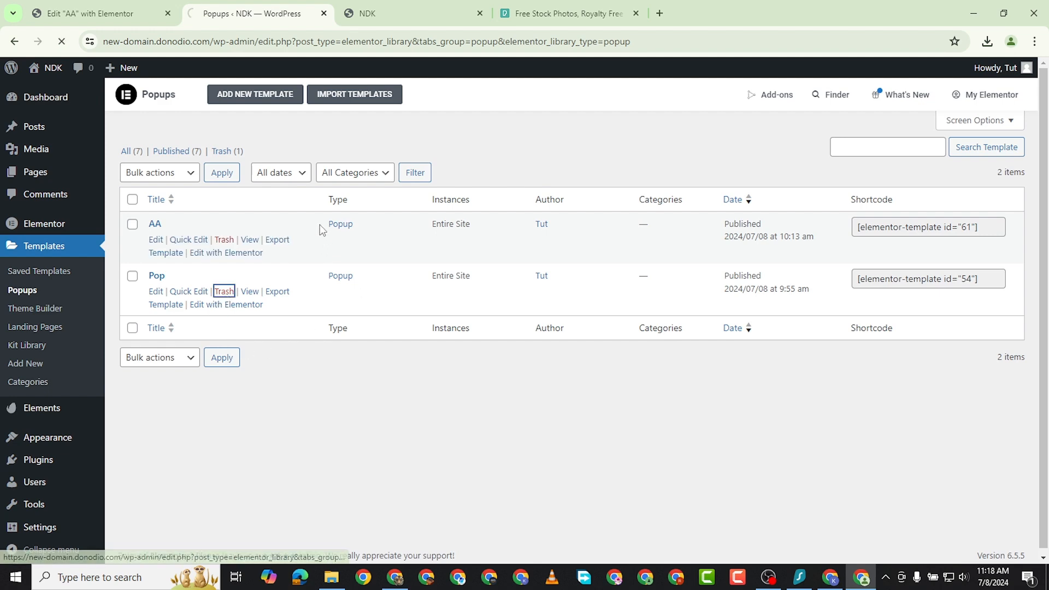
- Close the popup on the live home page and reload the page to test the page-load trigger
{"action": "left_click", "coordinate": [401, 18]}
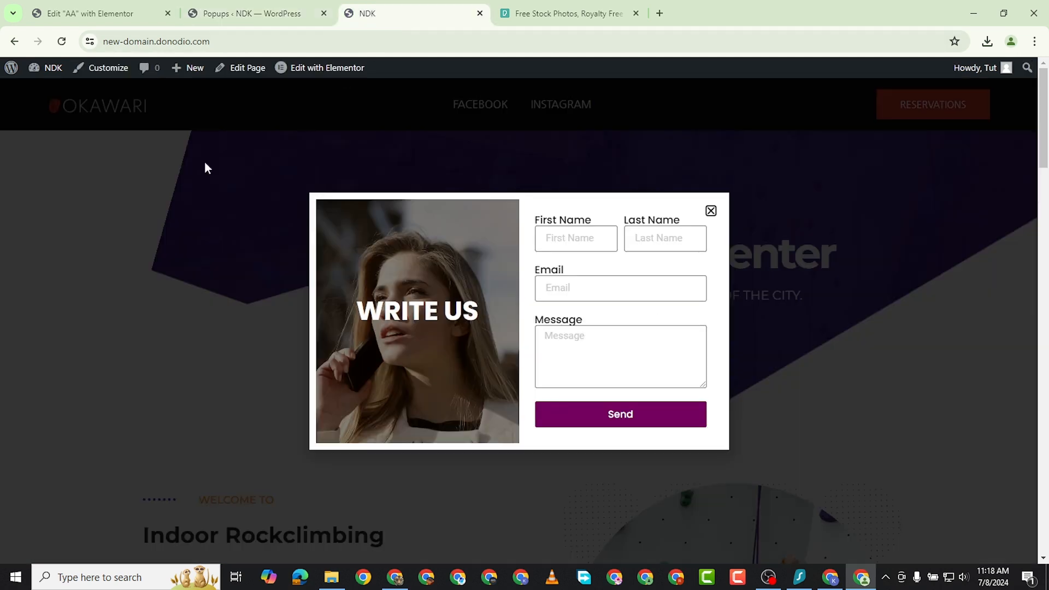
{"action": "left_click", "coordinate": [707, 211]}
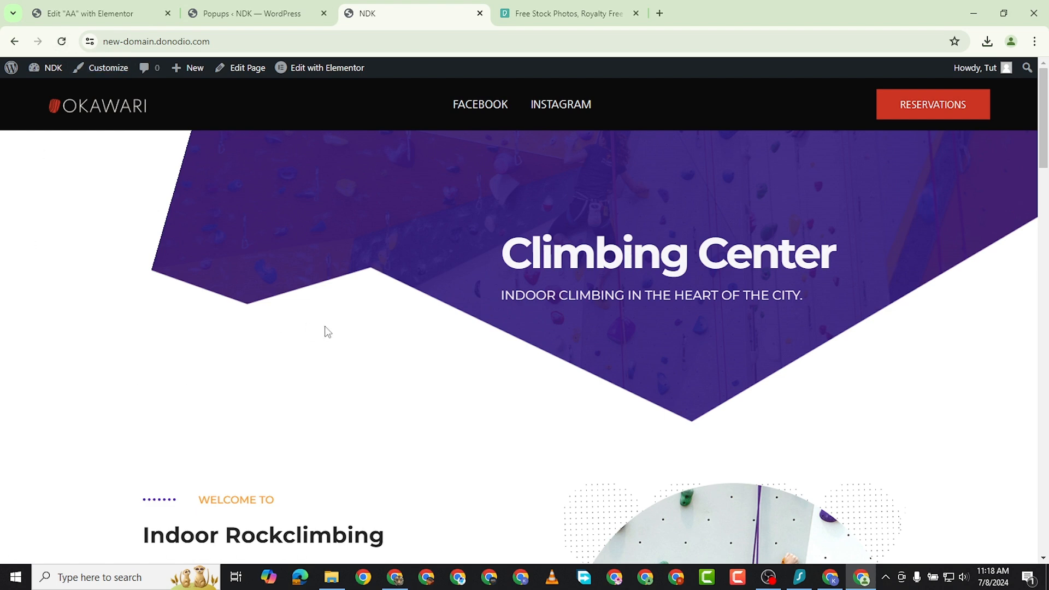
{"action": "left_click", "coordinate": [61, 41]}
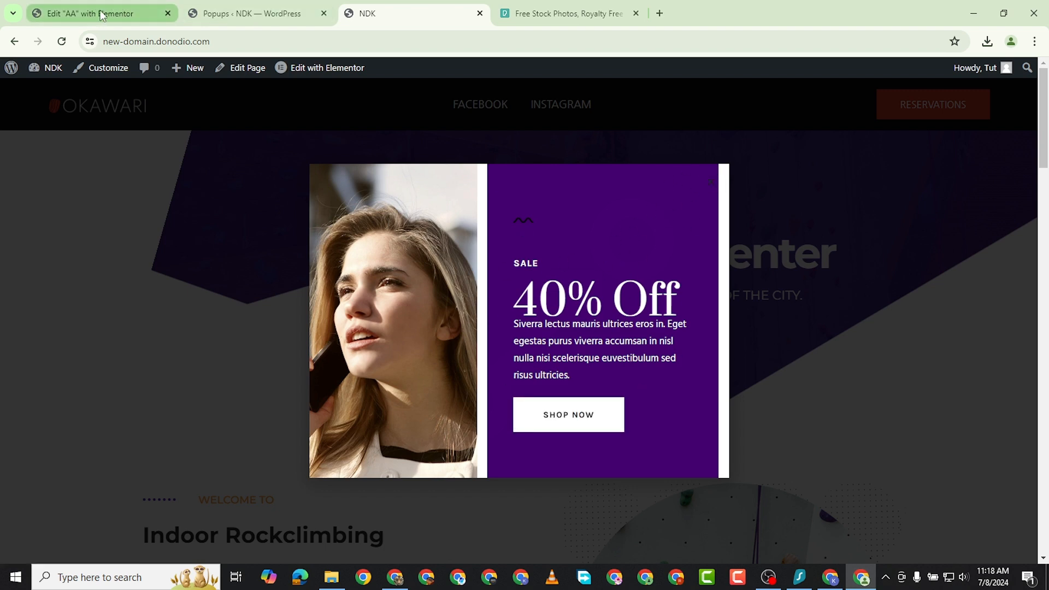
- In the "AA" popup's triggers, replace On Page Load with On Scroll, direction Down within 60%, and save the publish settings
{"action": "left_click", "coordinate": [130, 13]}
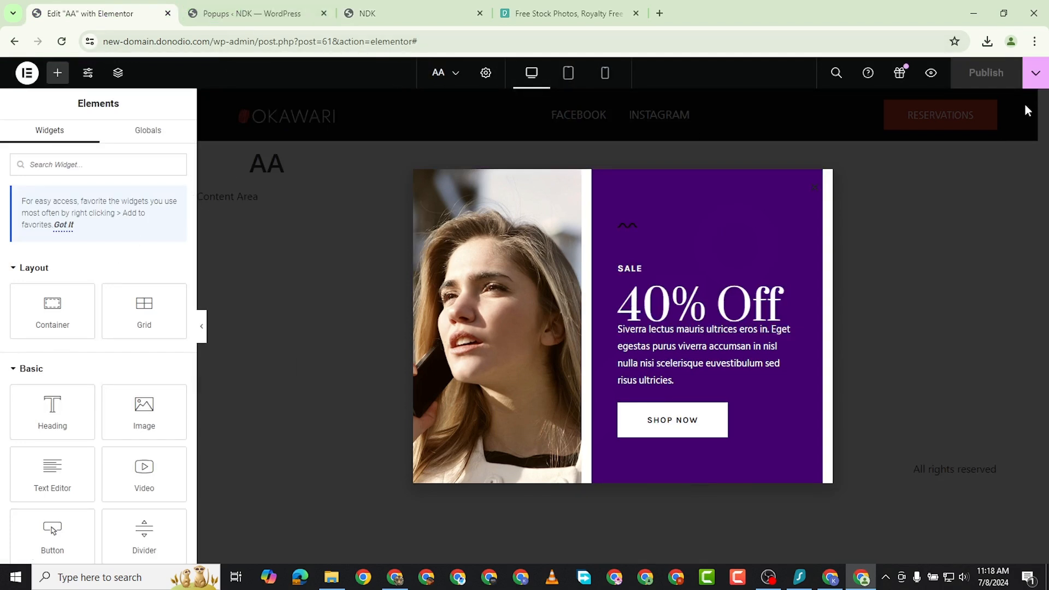
{"action": "left_click", "coordinate": [1033, 76]}
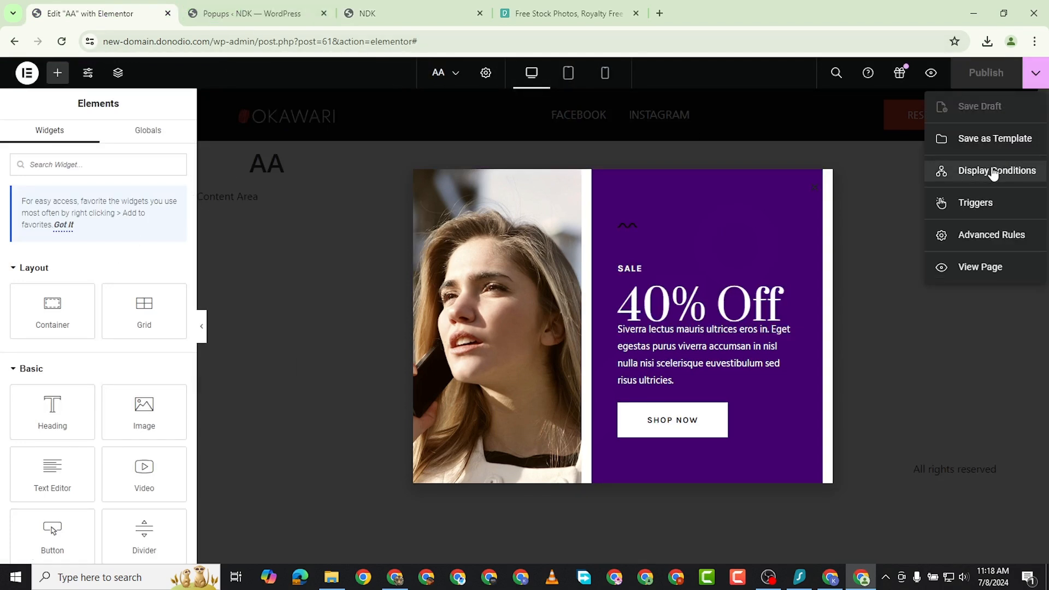
{"action": "left_click", "coordinate": [983, 211]}
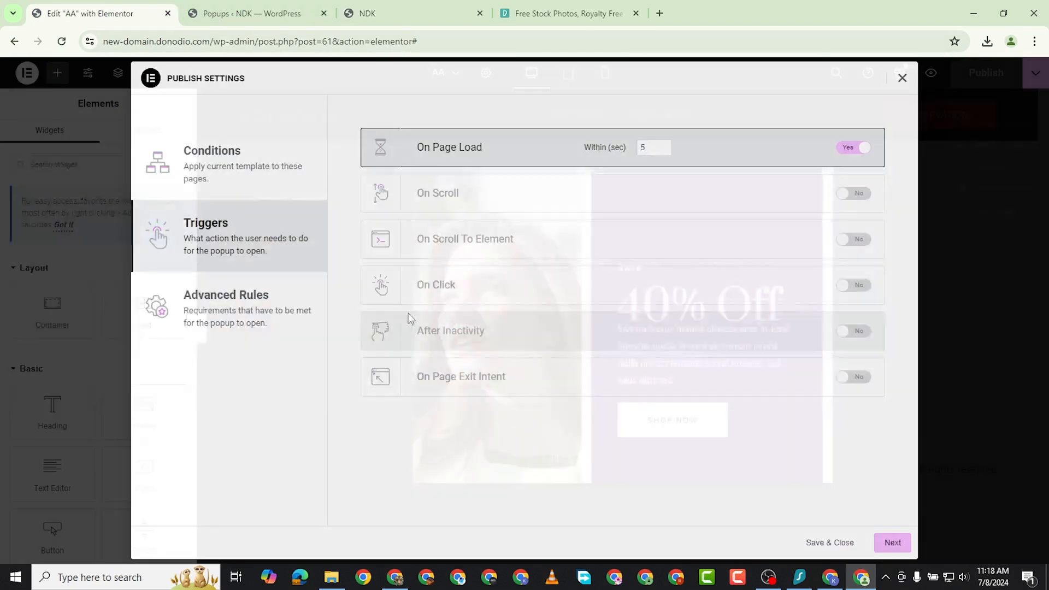
{"action": "left_click", "coordinate": [864, 148]}
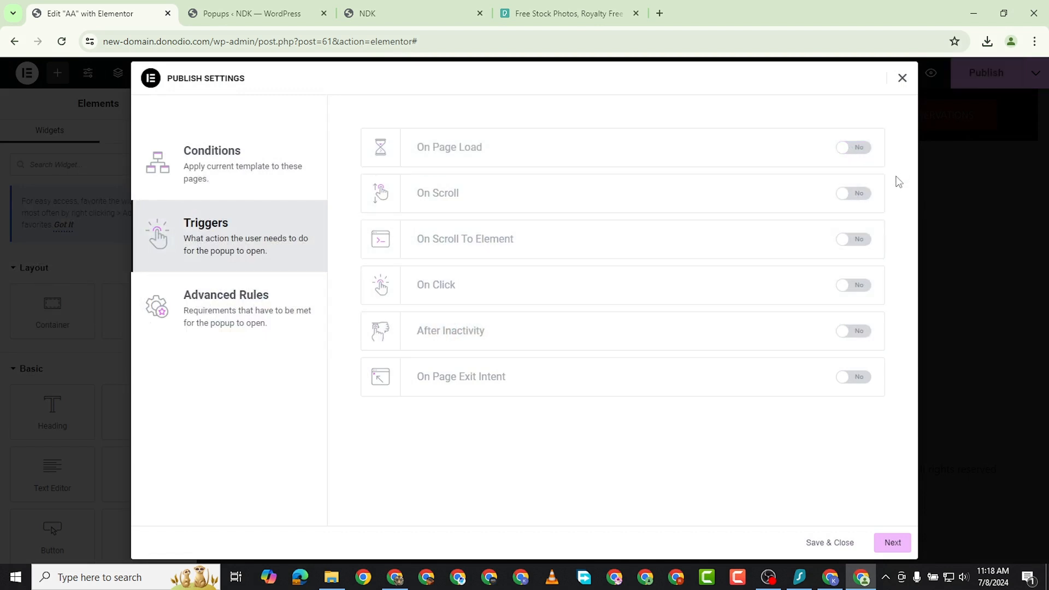
{"action": "left_click", "coordinate": [865, 194]}
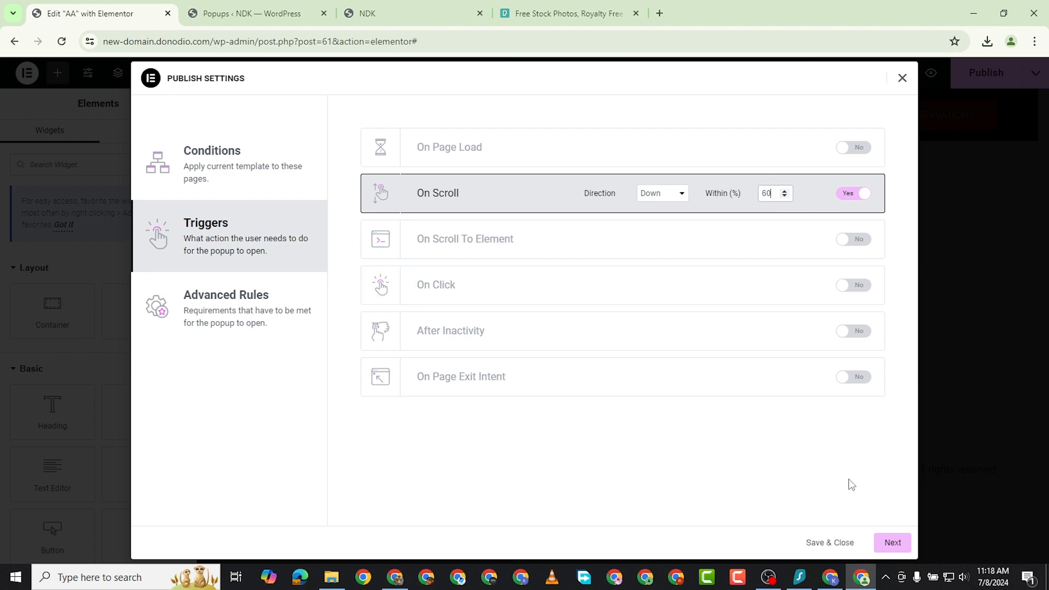
{"action": "left_click", "coordinate": [893, 542]}
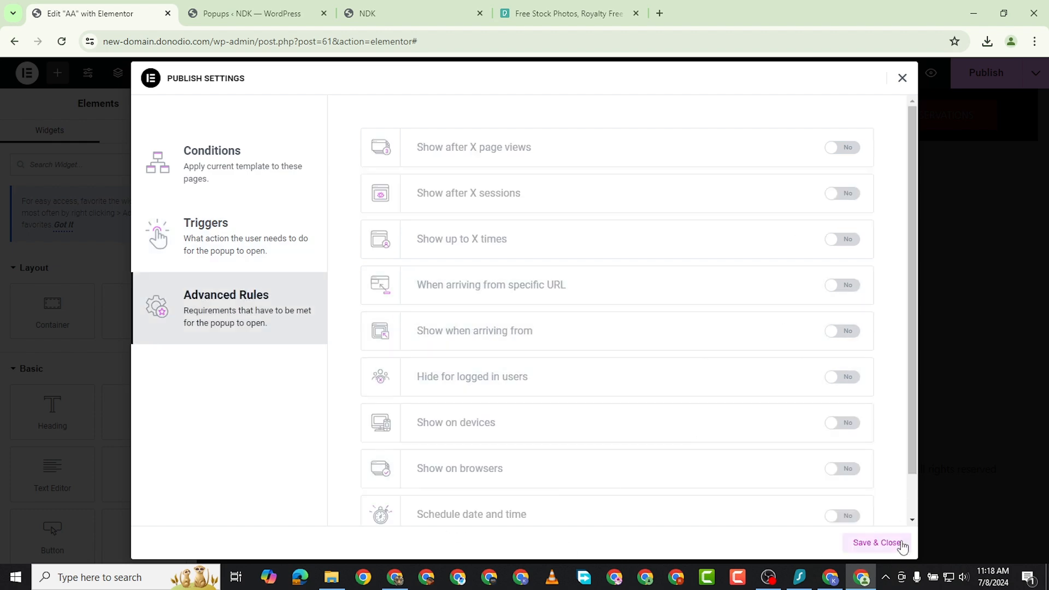
{"action": "left_click", "coordinate": [874, 541]}
- Test the scroll trigger by scrolling through the live home page, closing the popup whenever it is open
{"action": "left_click", "coordinate": [457, 16]}
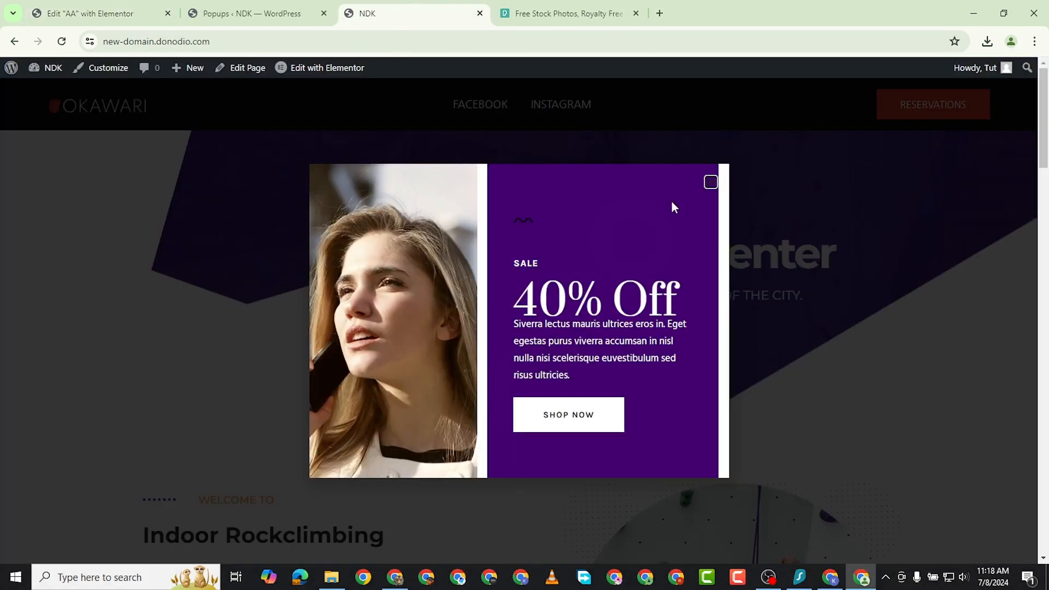
{"action": "left_click", "coordinate": [708, 182]}
{"action": "scroll", "coordinate": [801, 278], "scroll_direction": "down", "scroll_amount": 10}
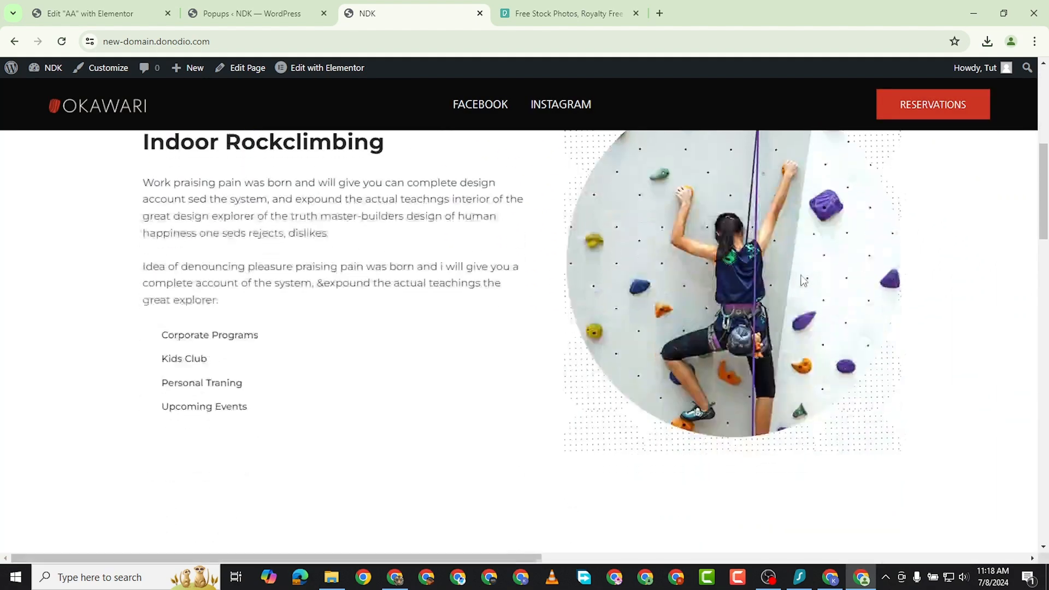
{"action": "scroll", "coordinate": [809, 296], "scroll_direction": "down", "scroll_amount": 10}
{"action": "scroll", "coordinate": [821, 314], "scroll_direction": "up", "scroll_amount": 8}
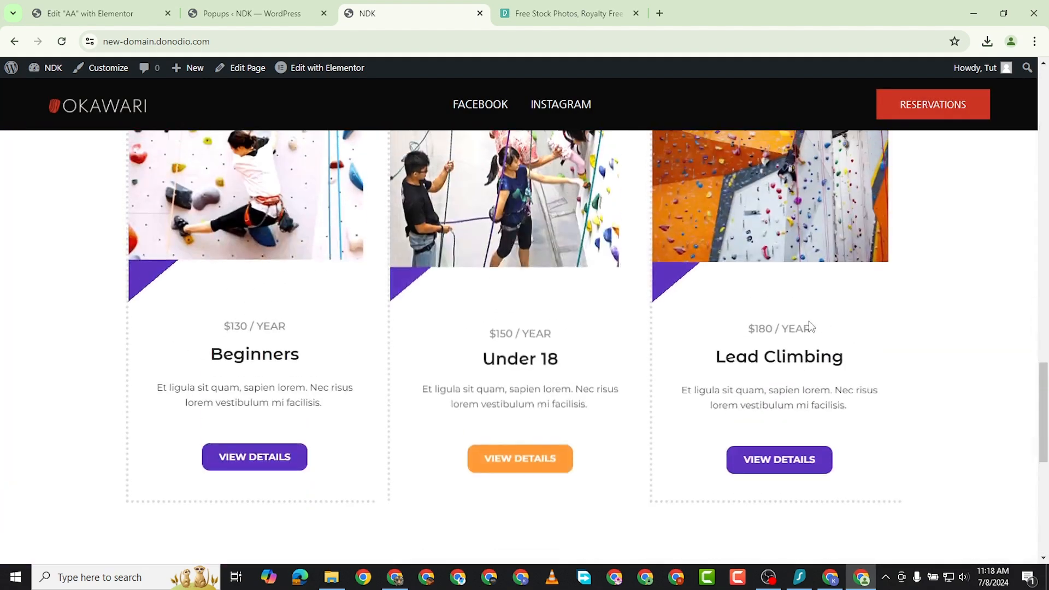
{"action": "scroll", "coordinate": [756, 340], "scroll_direction": "up", "scroll_amount": 6}
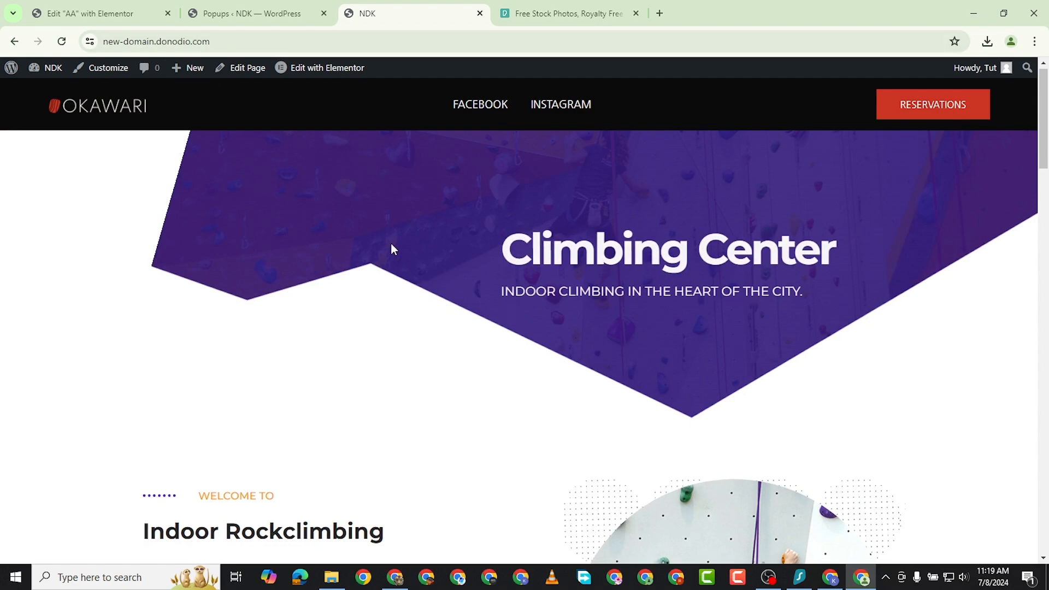
{"action": "scroll", "coordinate": [392, 245], "scroll_direction": "down", "scroll_amount": 3}
{"action": "scroll", "coordinate": [397, 268], "scroll_direction": "down", "scroll_amount": 15}
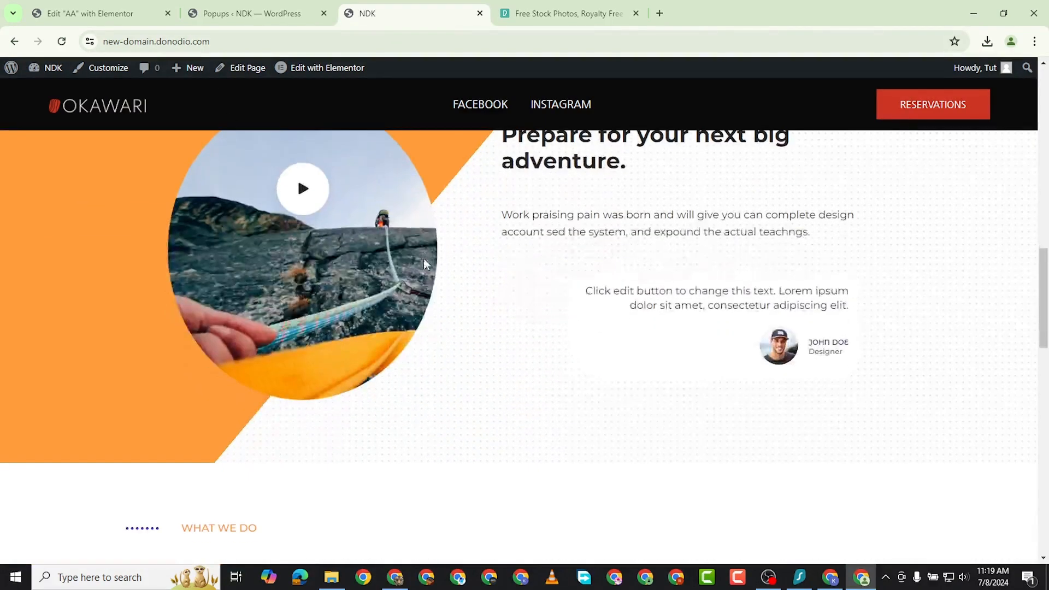
{"action": "scroll", "coordinate": [427, 262], "scroll_direction": "down", "scroll_amount": 3}
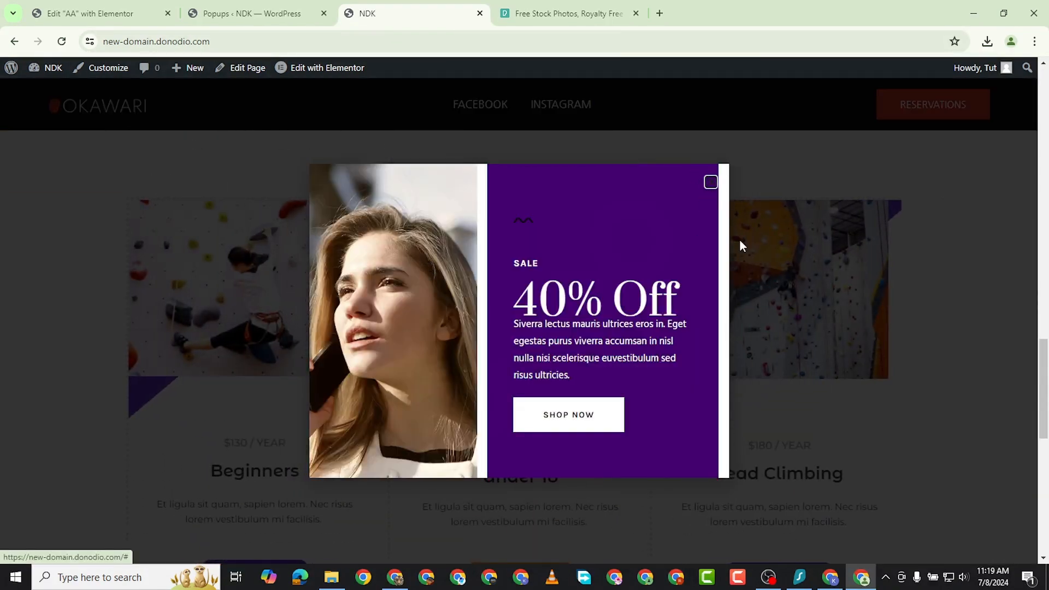
{"action": "scroll", "coordinate": [730, 240], "scroll_direction": "down", "scroll_amount": 1}
{"action": "scroll", "coordinate": [712, 232], "scroll_direction": "up", "scroll_amount": 1}
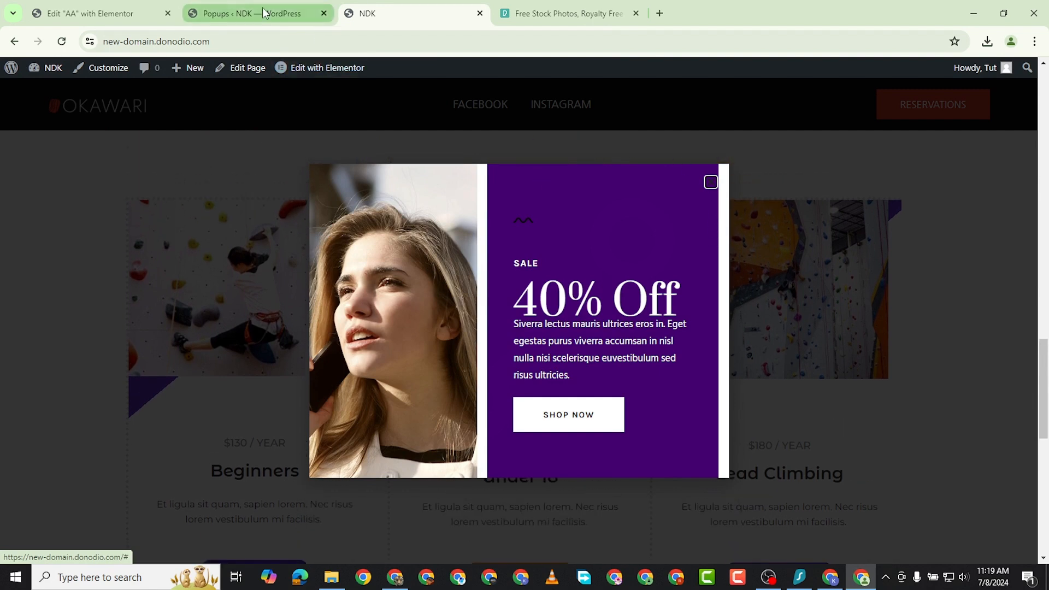
{"action": "left_click", "coordinate": [711, 182]}
- Replace the "AA" popup's On Scroll trigger with On Scroll To Element, using the selector "classs"
{"action": "left_click", "coordinate": [261, 11]}
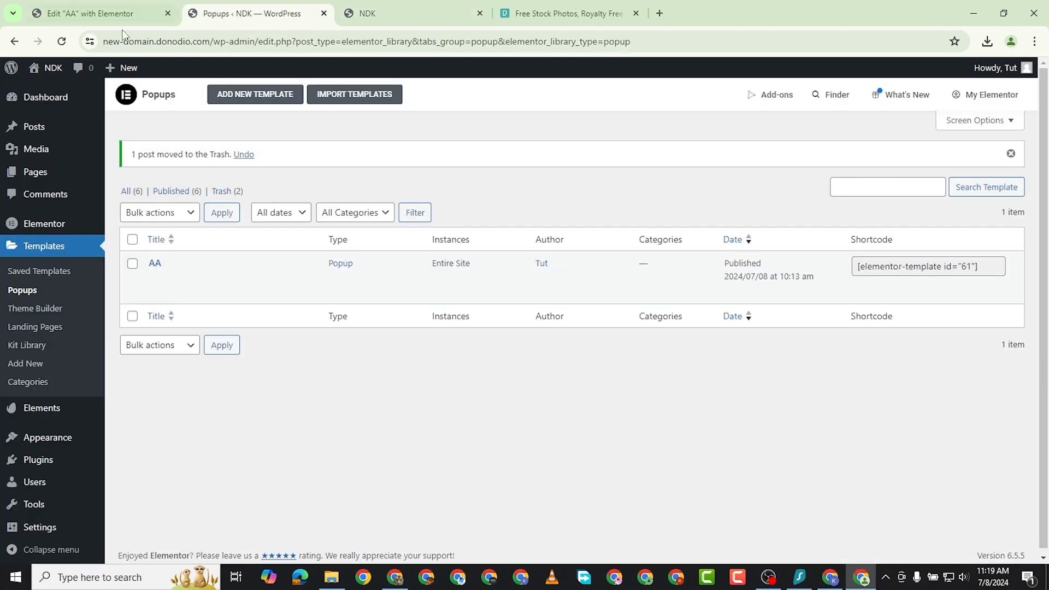
{"action": "left_click", "coordinate": [90, 13]}
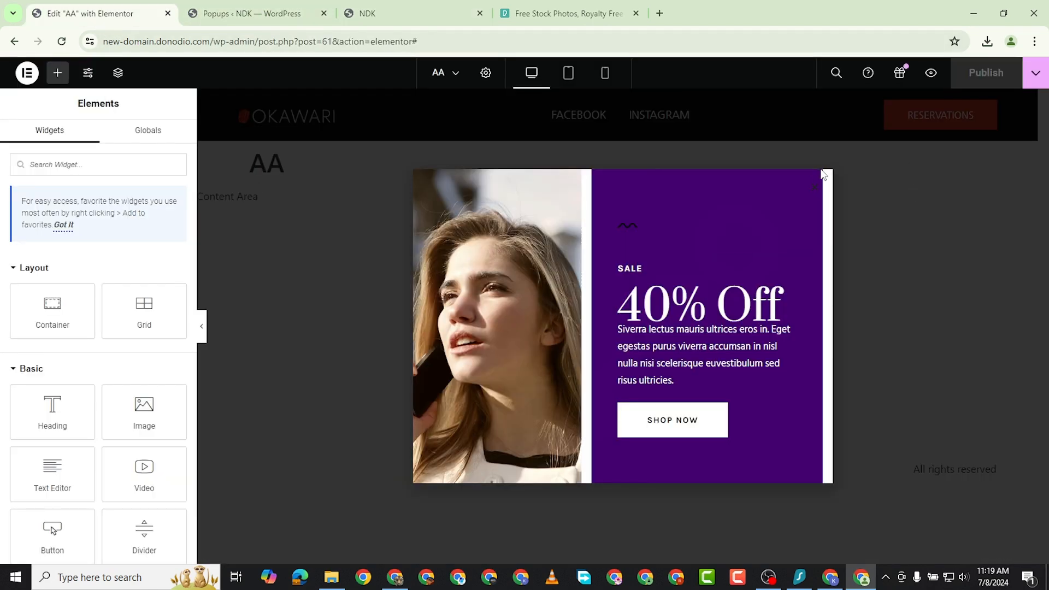
{"action": "left_click", "coordinate": [1030, 75]}
{"action": "left_click", "coordinate": [981, 204]}
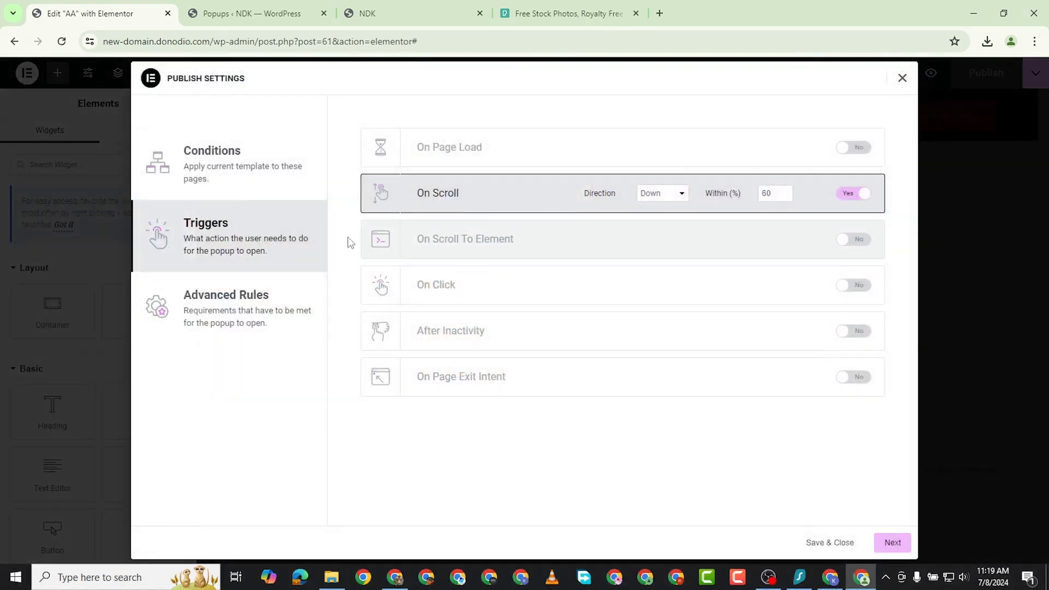
{"action": "left_click", "coordinate": [853, 194]}
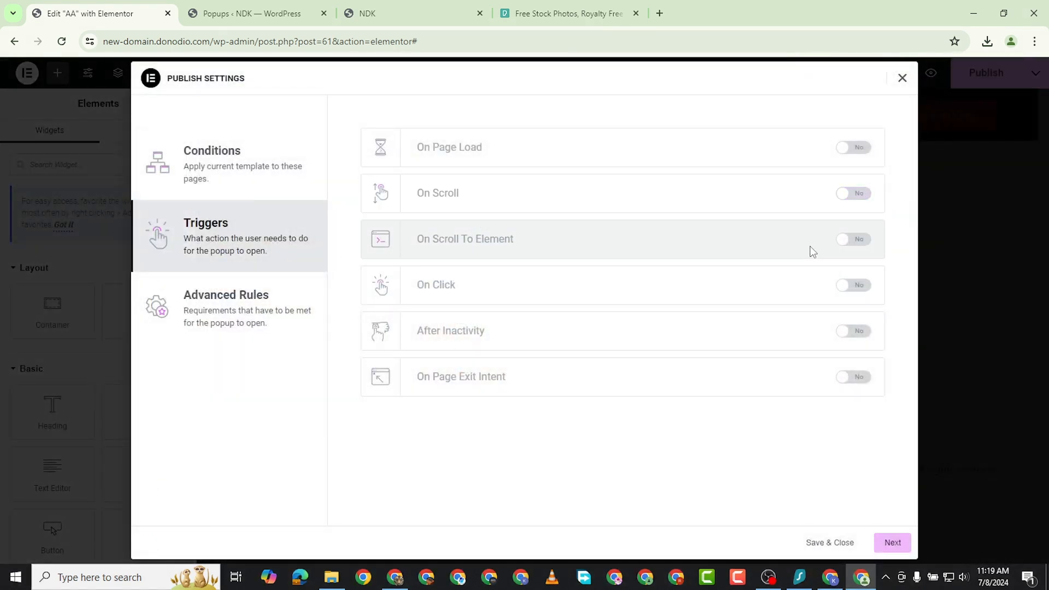
{"action": "left_click", "coordinate": [854, 240]}
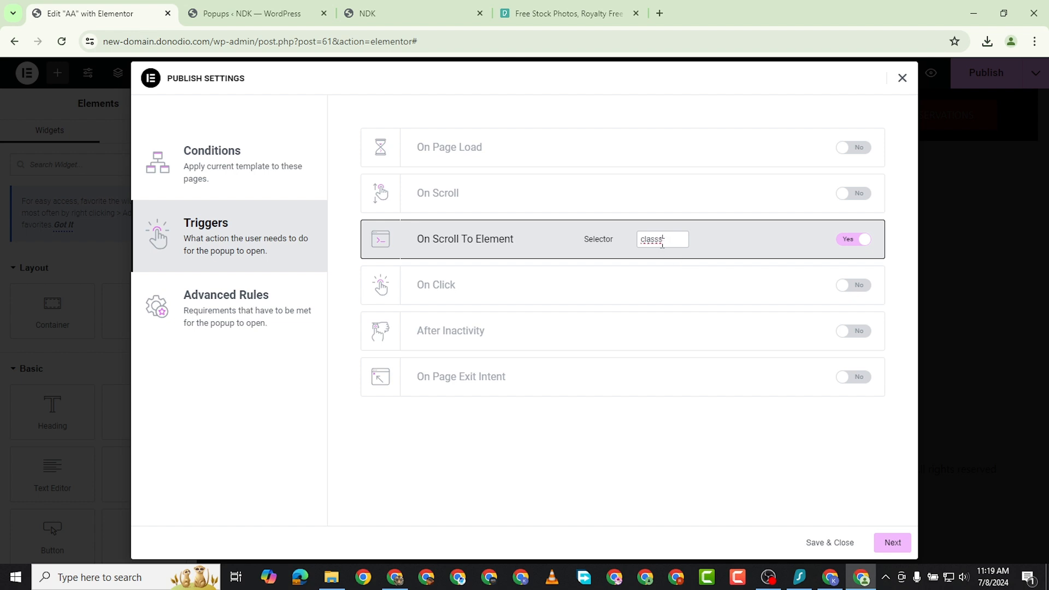
- Copy the selector text of the On Scroll To Element trigger and save the publish settings
{"action": "right_click", "coordinate": [658, 241]}
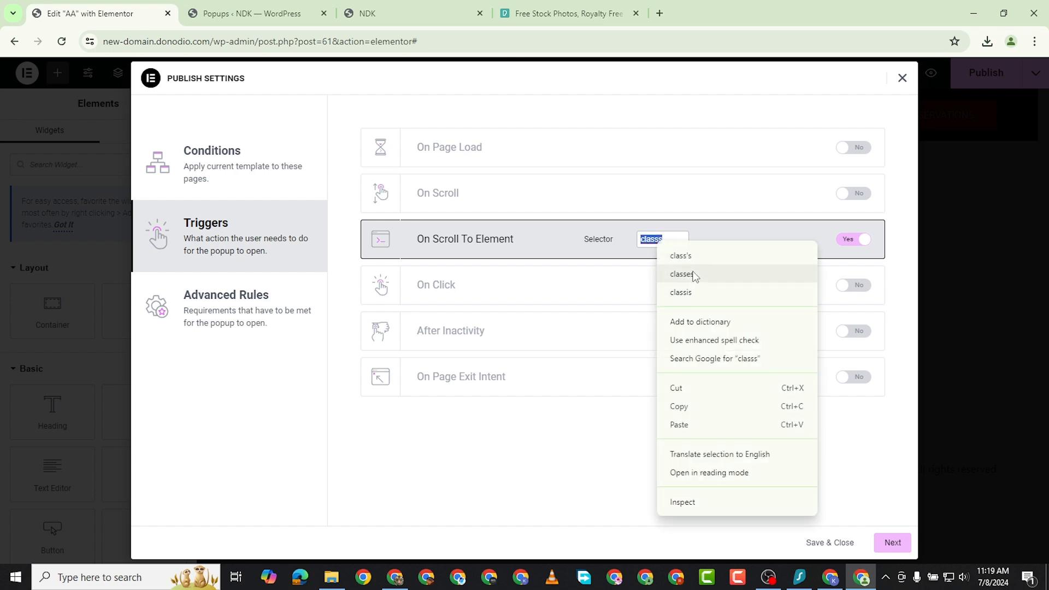
{"action": "left_click", "coordinate": [694, 407]}
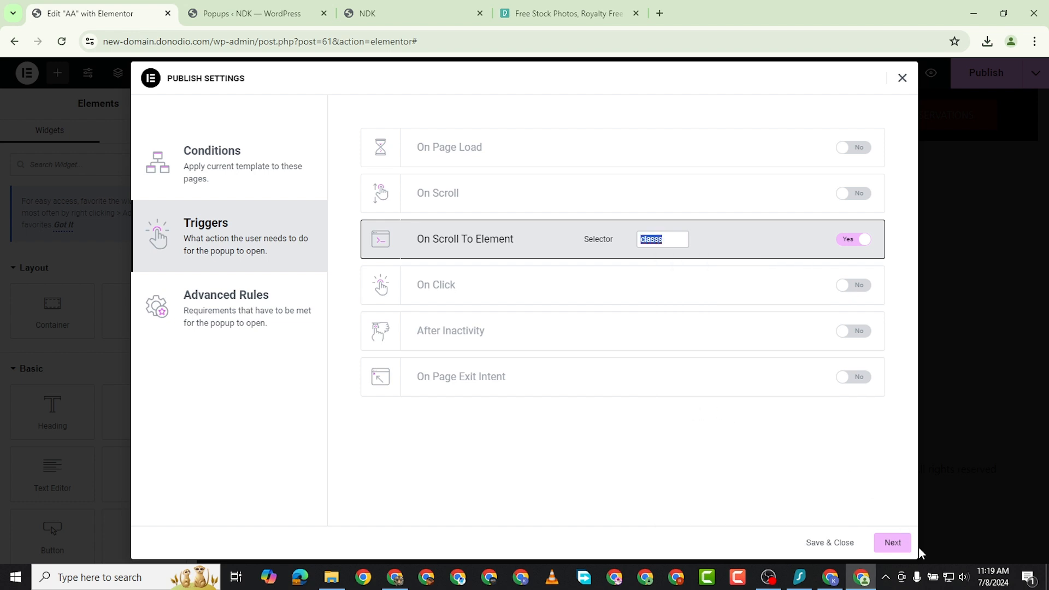
{"action": "left_click", "coordinate": [827, 539]}
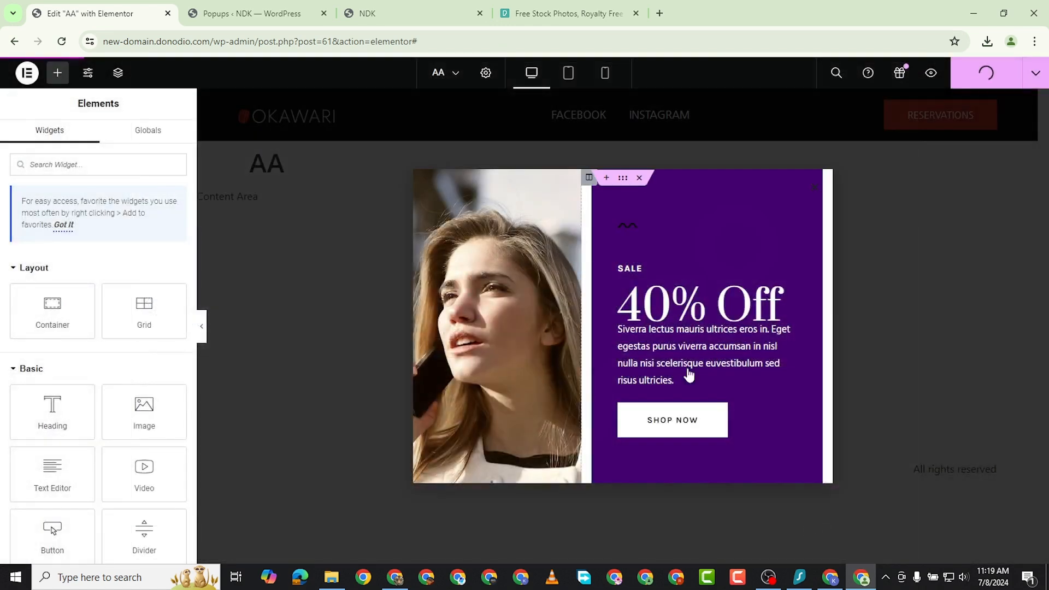
- Return to the live home page and open it for editing with Elementor
{"action": "left_click", "coordinate": [385, 16]}
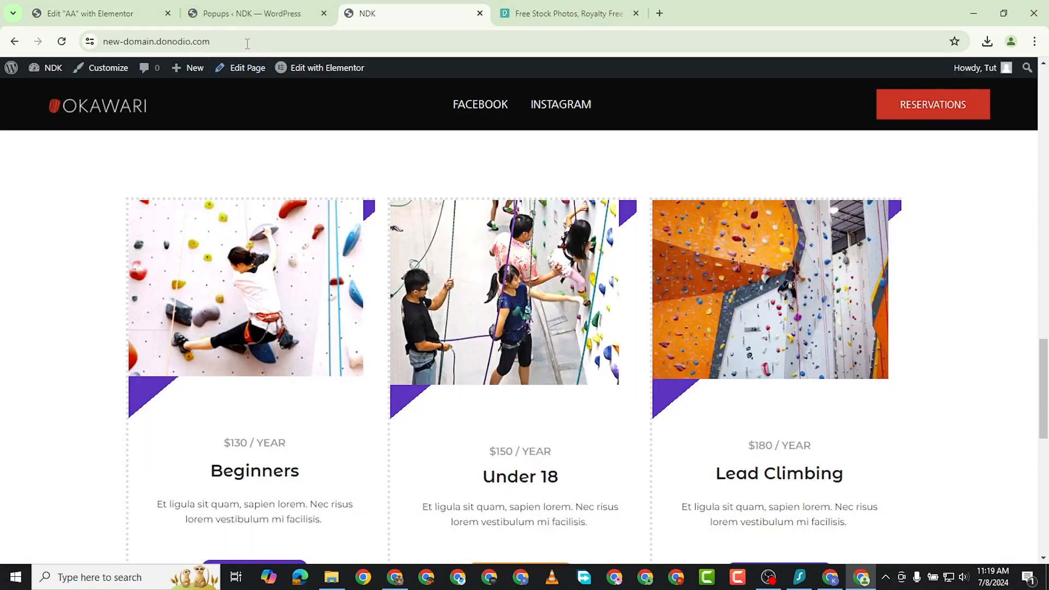
{"action": "left_click", "coordinate": [236, 16]}
{"action": "left_click", "coordinate": [374, 20]}
{"action": "left_click", "coordinate": [314, 71]}
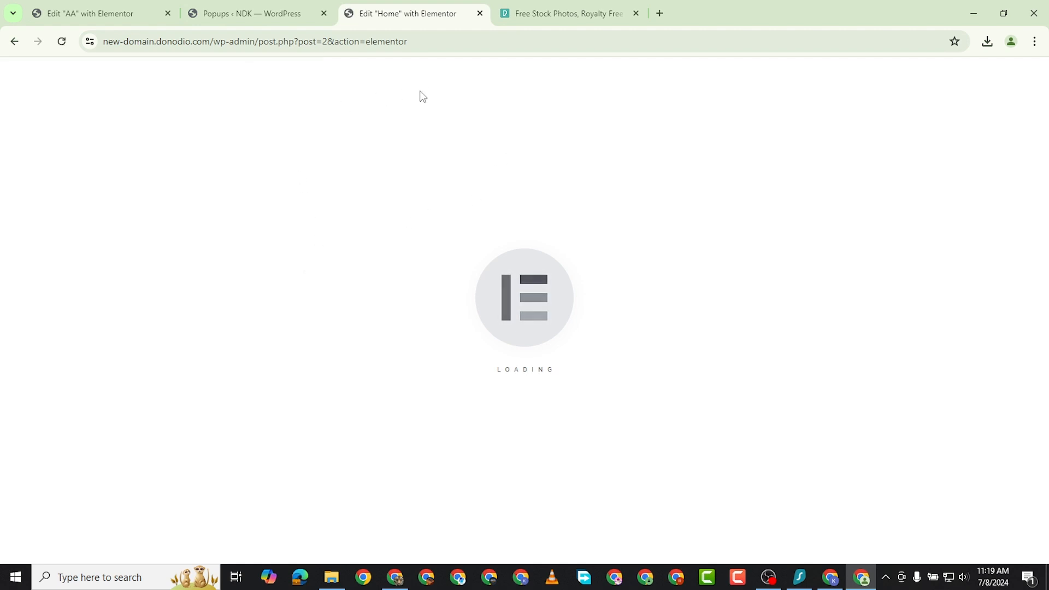
- Assign the copied CSS class "classs" to the Pricing & Packages section and publish the Home page
{"action": "scroll", "coordinate": [497, 356], "scroll_direction": "down", "scroll_amount": 20}
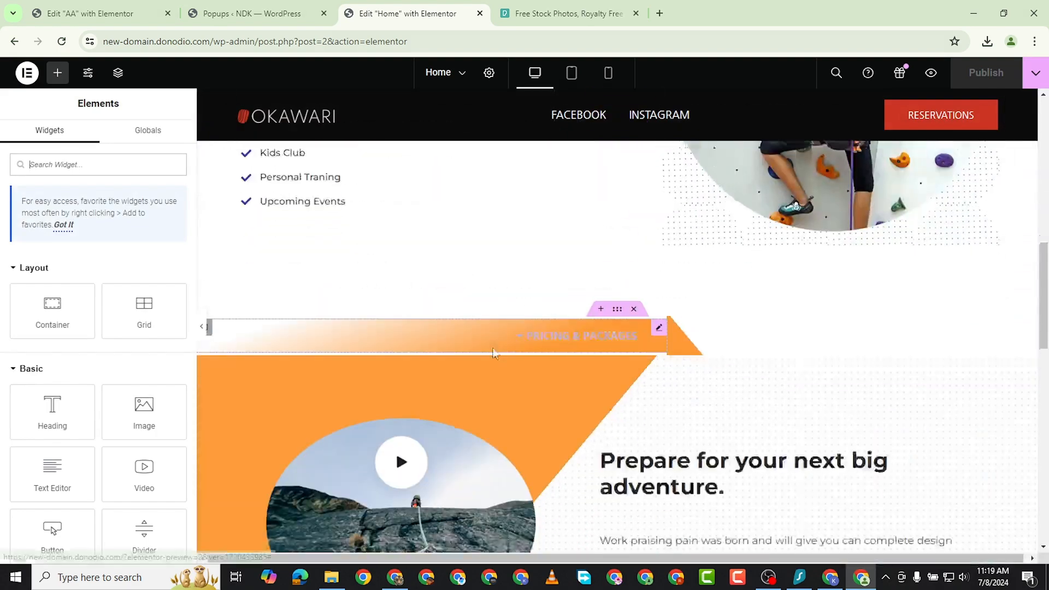
{"action": "scroll", "coordinate": [501, 348], "scroll_direction": "up", "scroll_amount": 10}
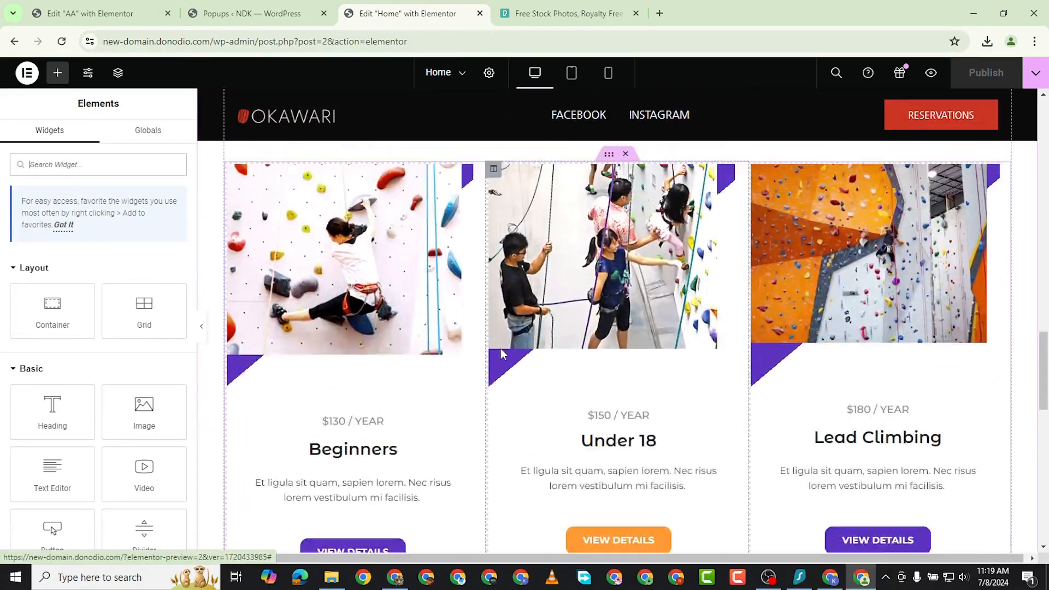
{"action": "scroll", "coordinate": [581, 369], "scroll_direction": "down", "scroll_amount": 10}
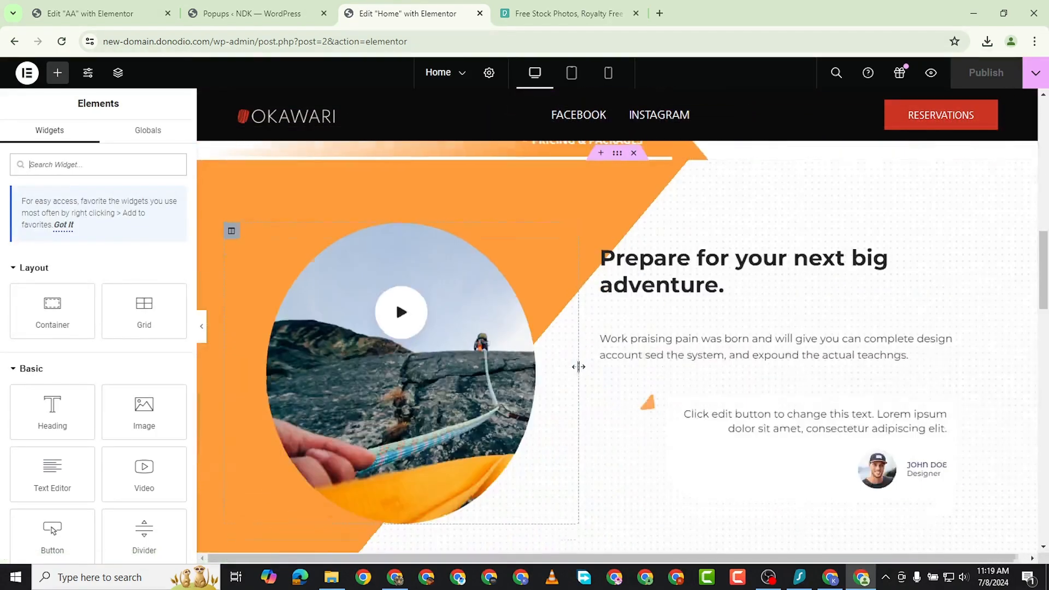
{"action": "scroll", "coordinate": [582, 358], "scroll_direction": "up", "scroll_amount": 3}
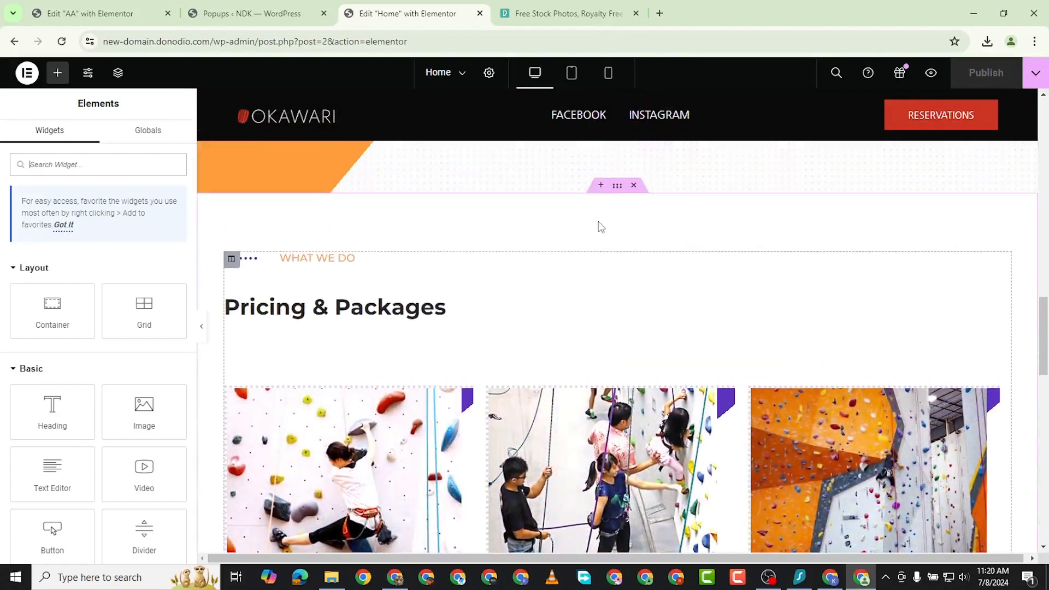
{"action": "left_click", "coordinate": [621, 189]}
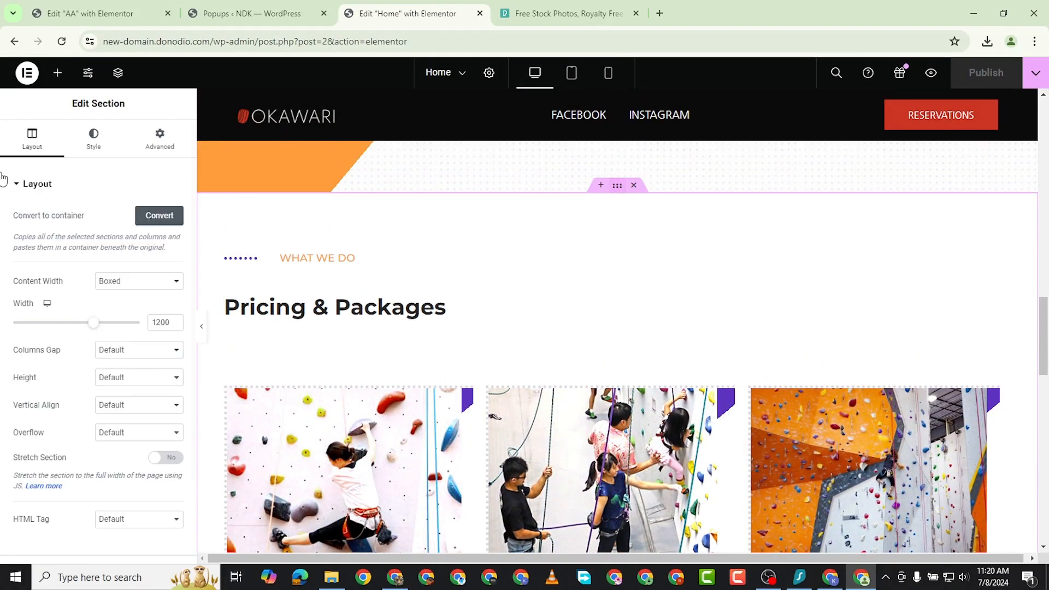
{"action": "left_click", "coordinate": [176, 137]}
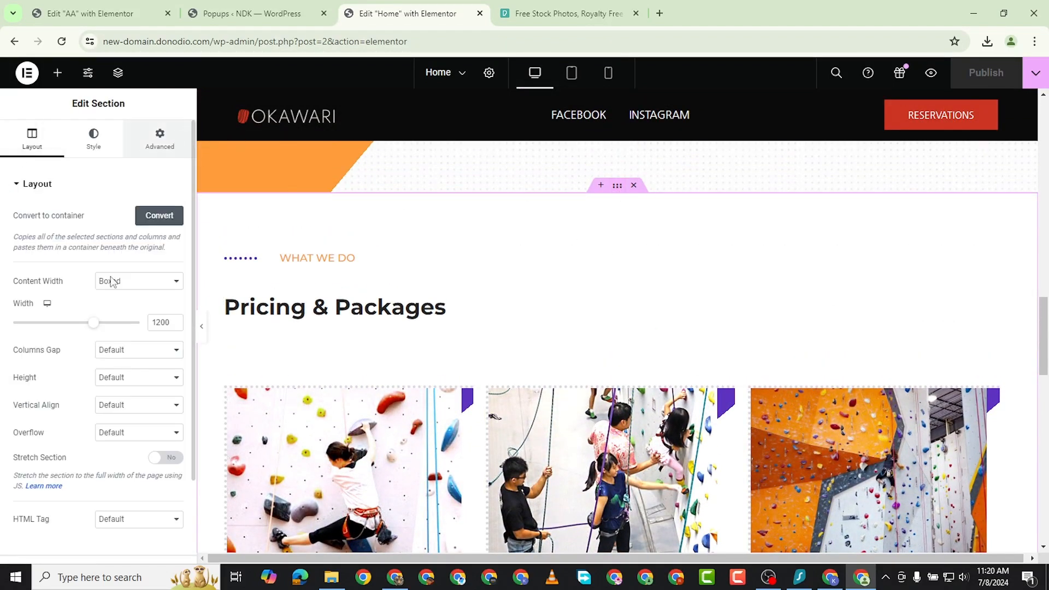
{"action": "right_click", "coordinate": [107, 371]}
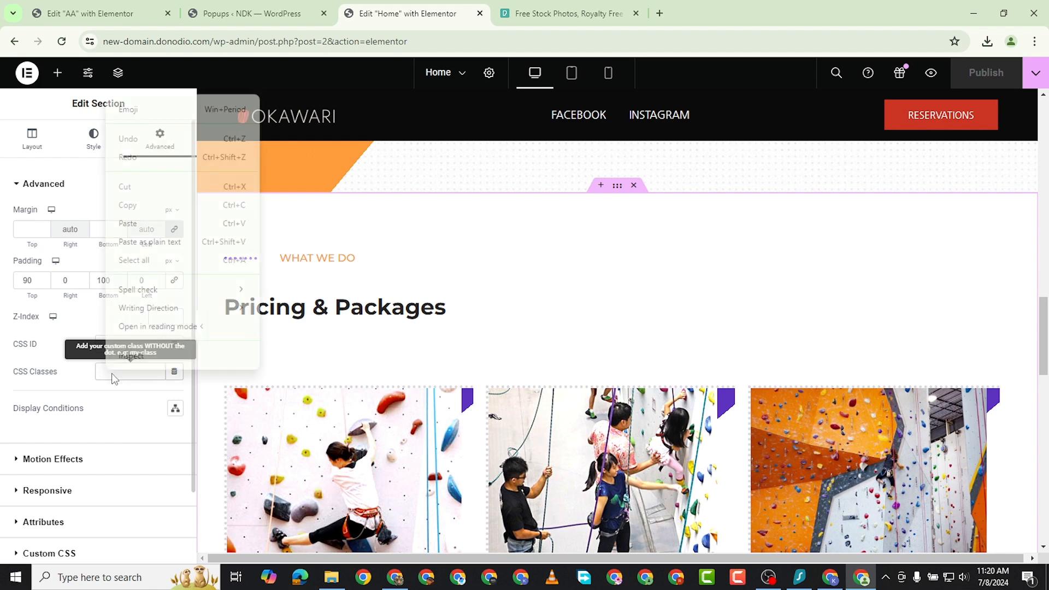
{"action": "left_click", "coordinate": [156, 225]}
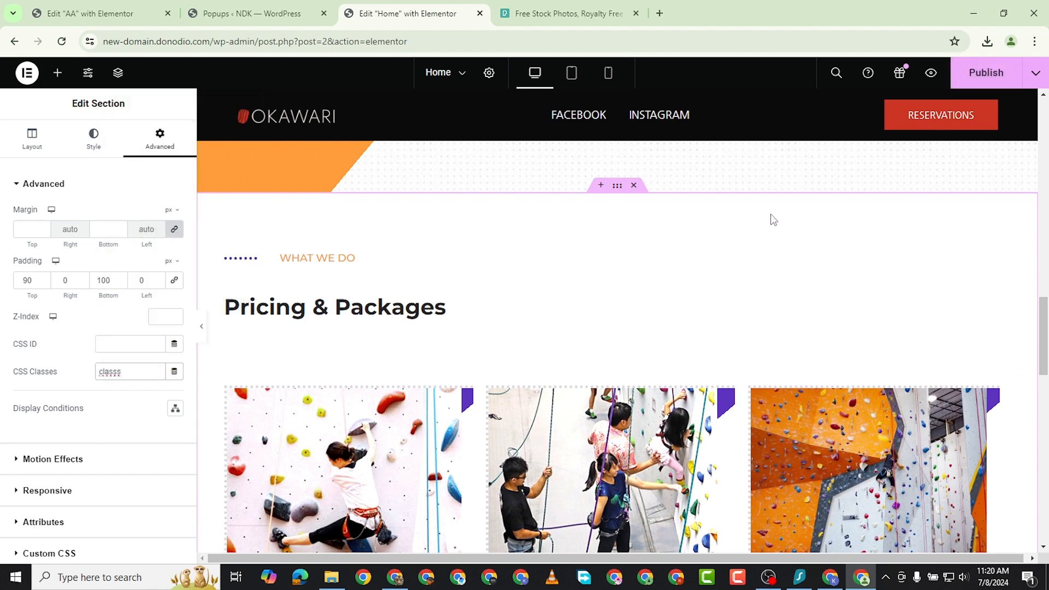
{"action": "left_click", "coordinate": [981, 72]}
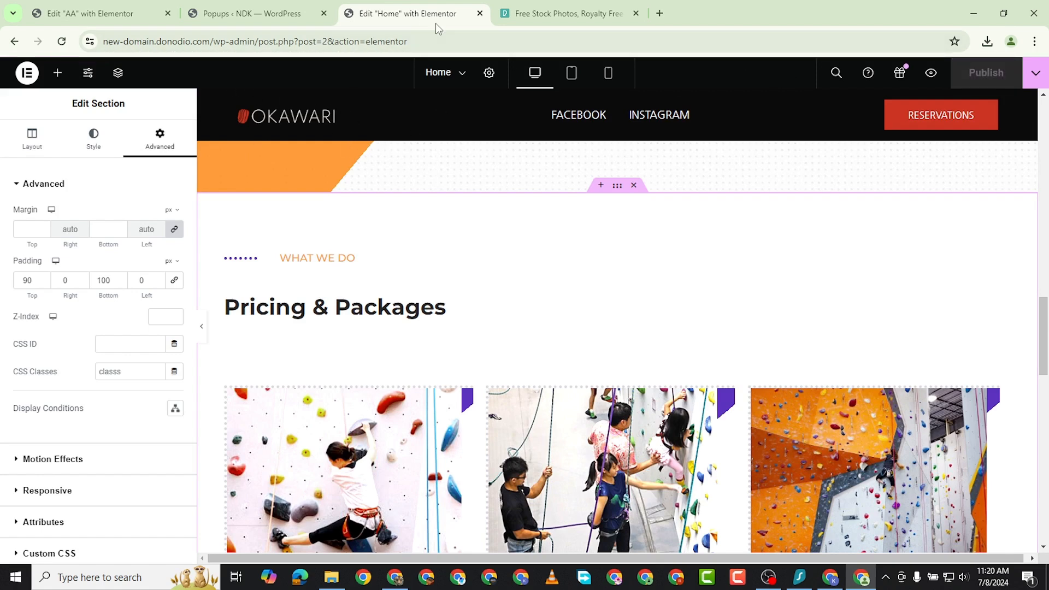
- Open the live home page and scroll through its Pricing & Packages section to test the scroll-to-element trigger
{"action": "left_click_drag", "start_coordinate": [217, 46], "coordinate": [754, 77]}
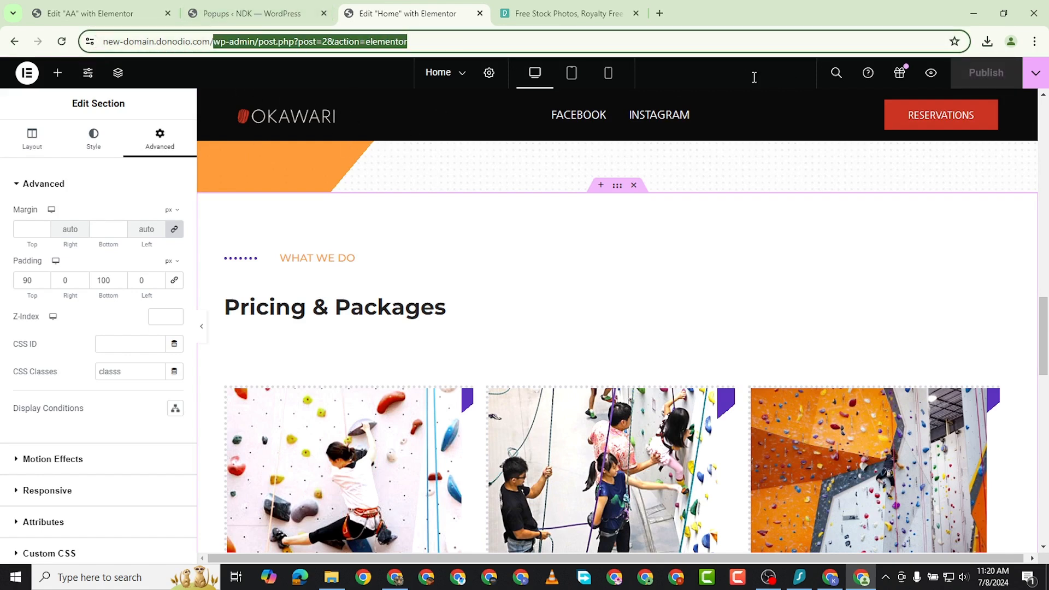
{"action": "key", "text": "BackSpace"}
{"action": "key", "text": "Return"}
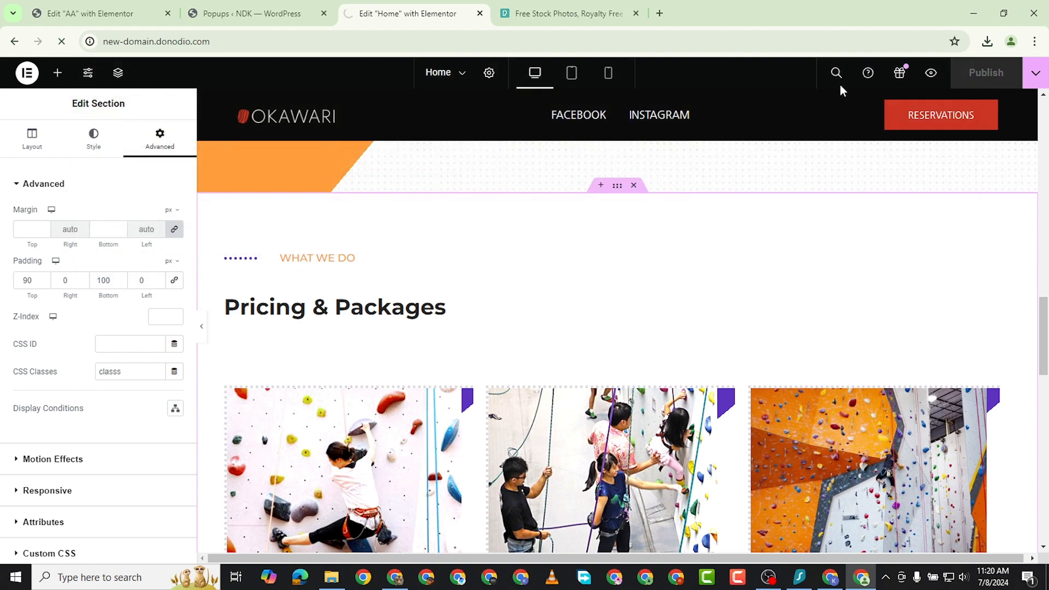
{"action": "scroll", "coordinate": [707, 349], "scroll_direction": "down", "scroll_amount": 14}
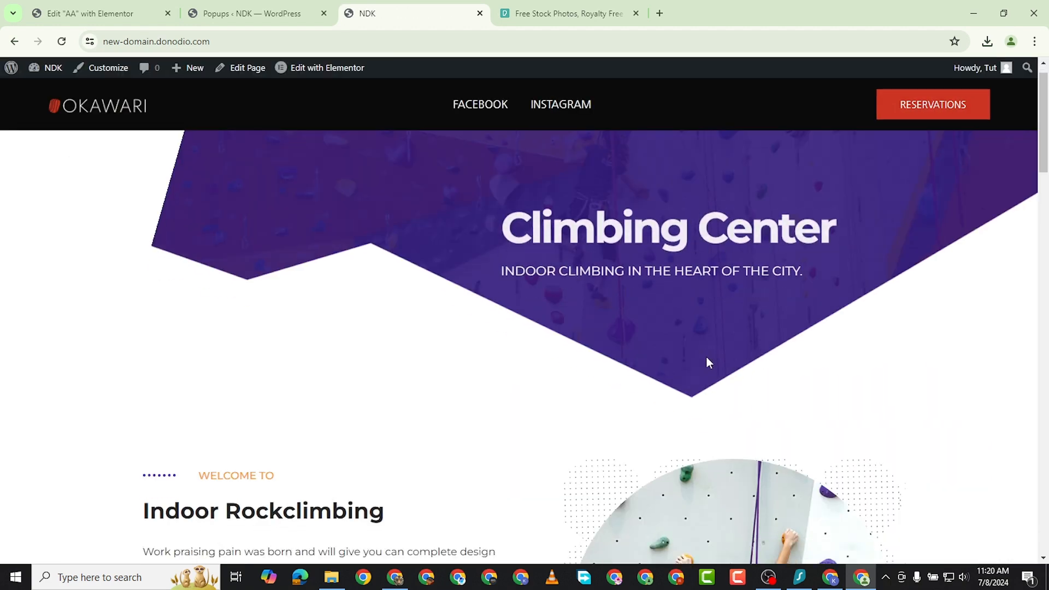
{"action": "scroll", "coordinate": [708, 351], "scroll_direction": "down", "scroll_amount": 15}
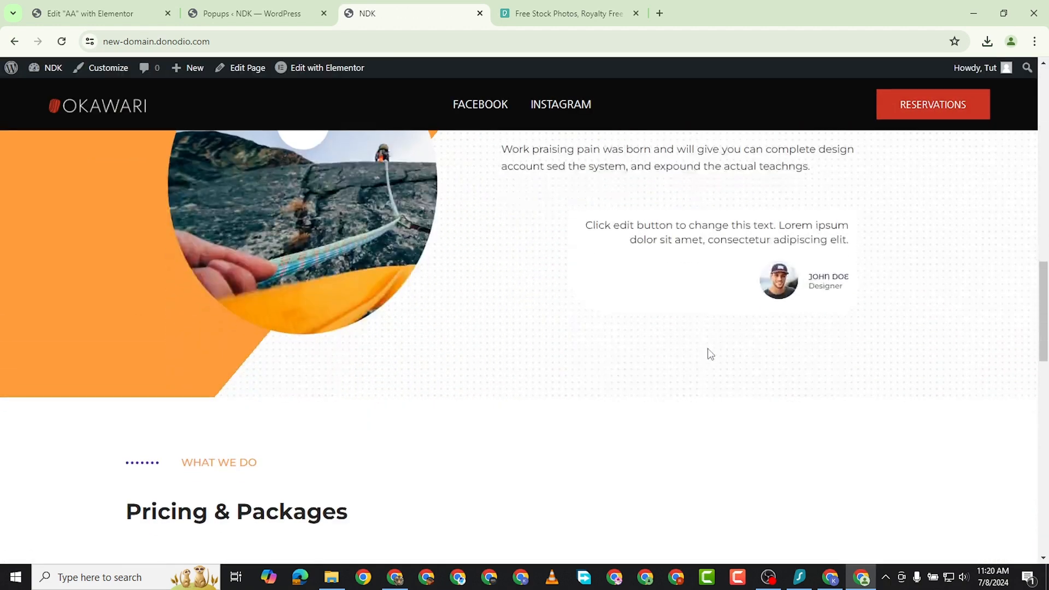
{"action": "scroll", "coordinate": [709, 360], "scroll_direction": "down", "scroll_amount": 6}
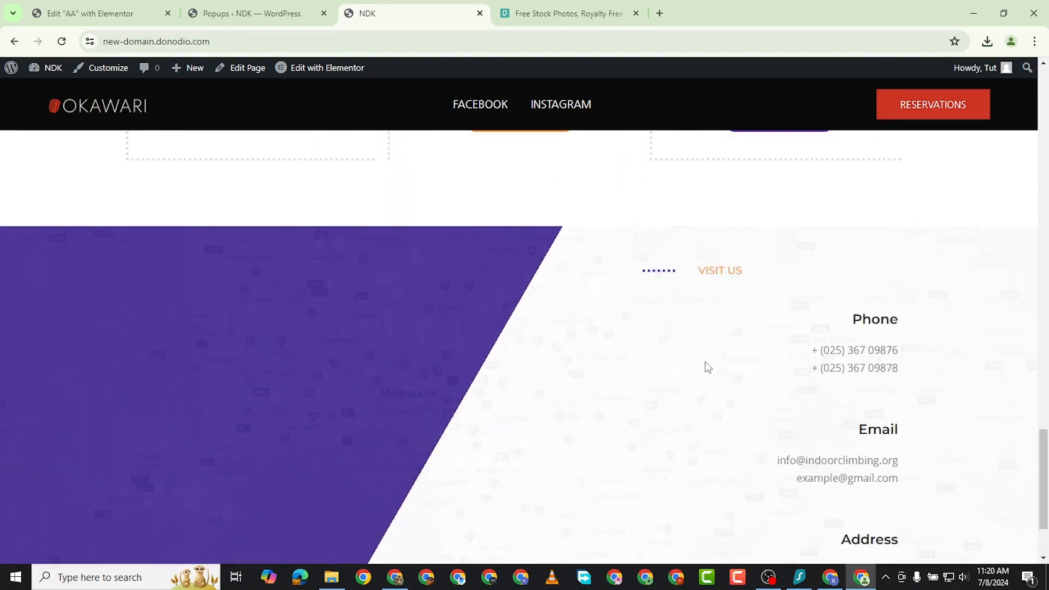
{"action": "scroll", "coordinate": [705, 367], "scroll_direction": "up", "scroll_amount": 12}
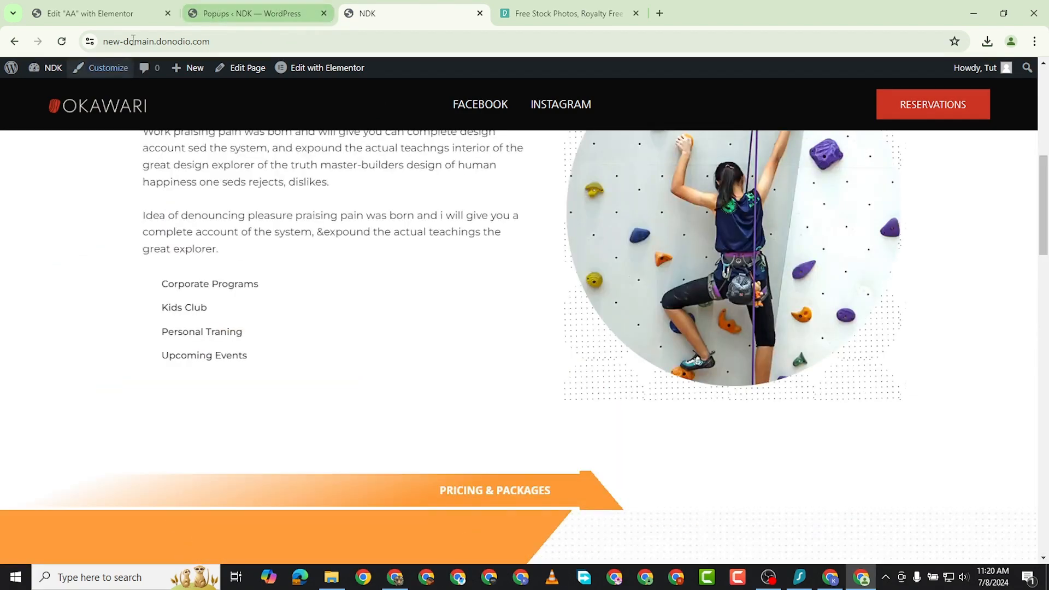
- Reopen the trigger settings of the "AA" popup to check its On Scroll To Element selector
{"action": "left_click", "coordinate": [114, 15]}
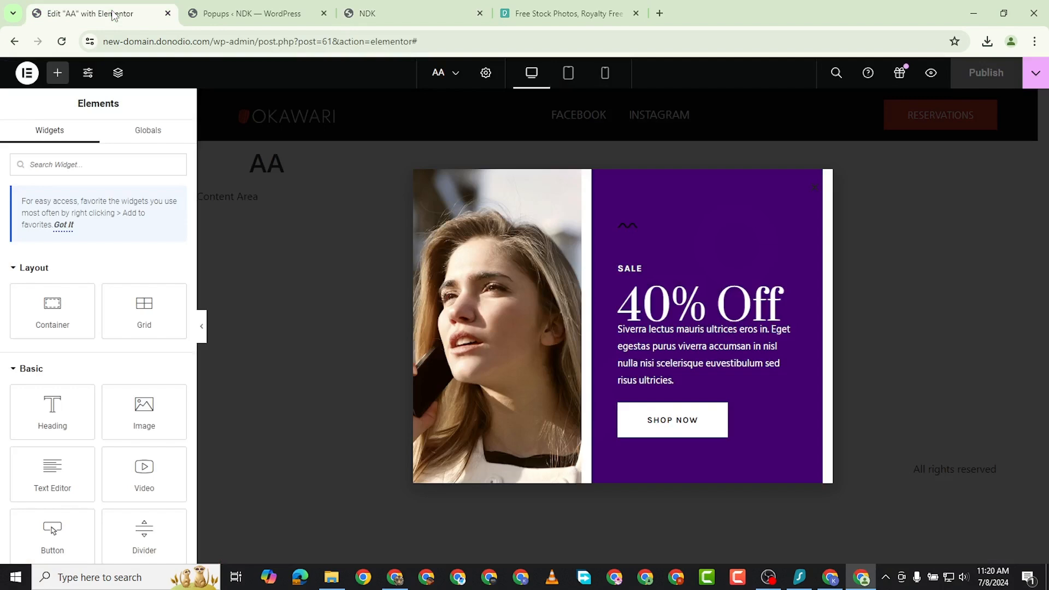
{"action": "left_click", "coordinate": [235, 21]}
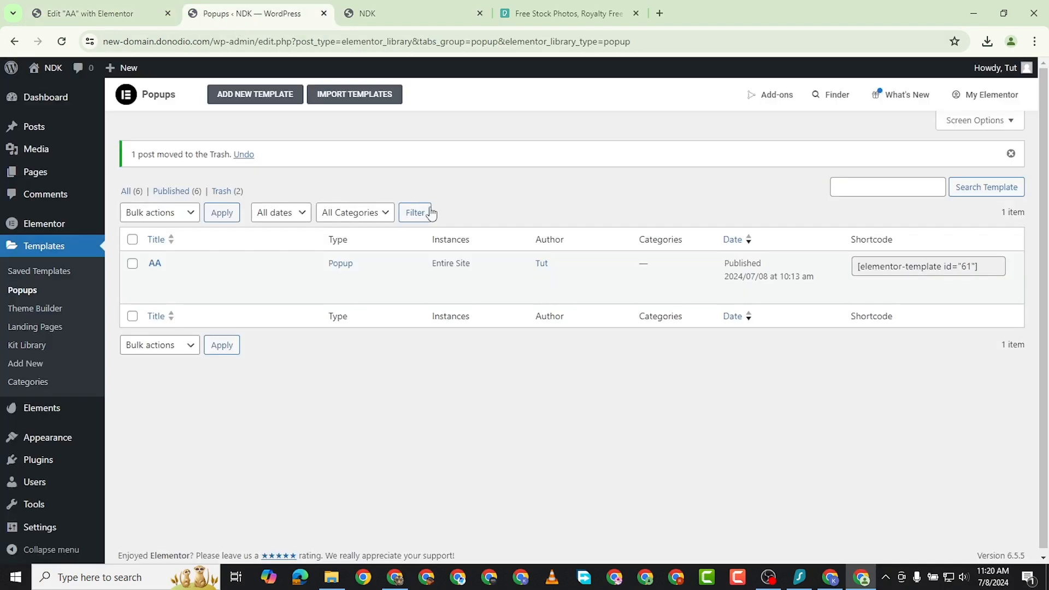
{"action": "left_click", "coordinate": [143, 20]}
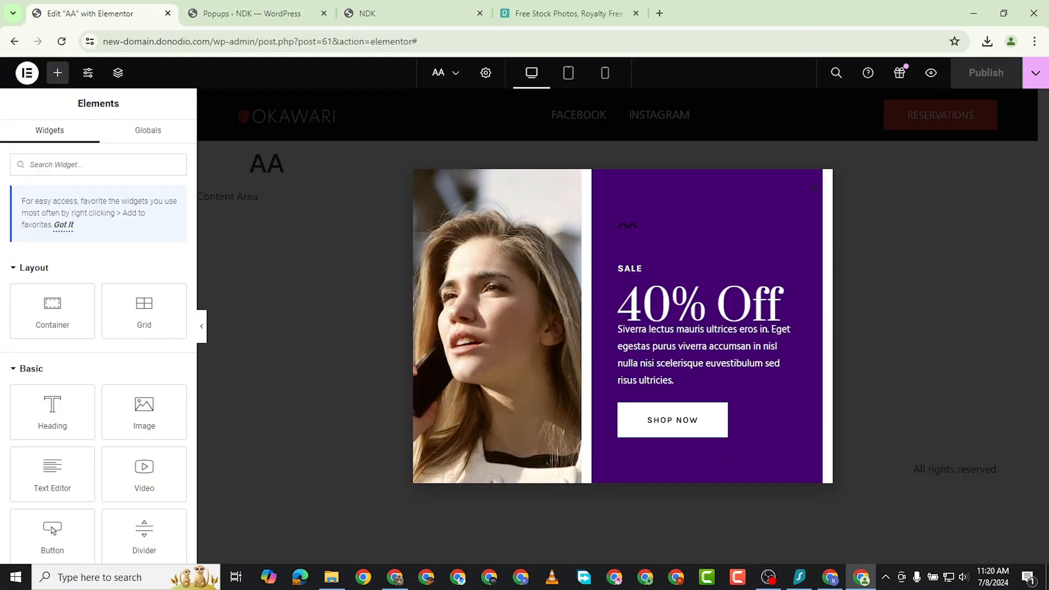
{"action": "left_click", "coordinate": [1031, 79]}
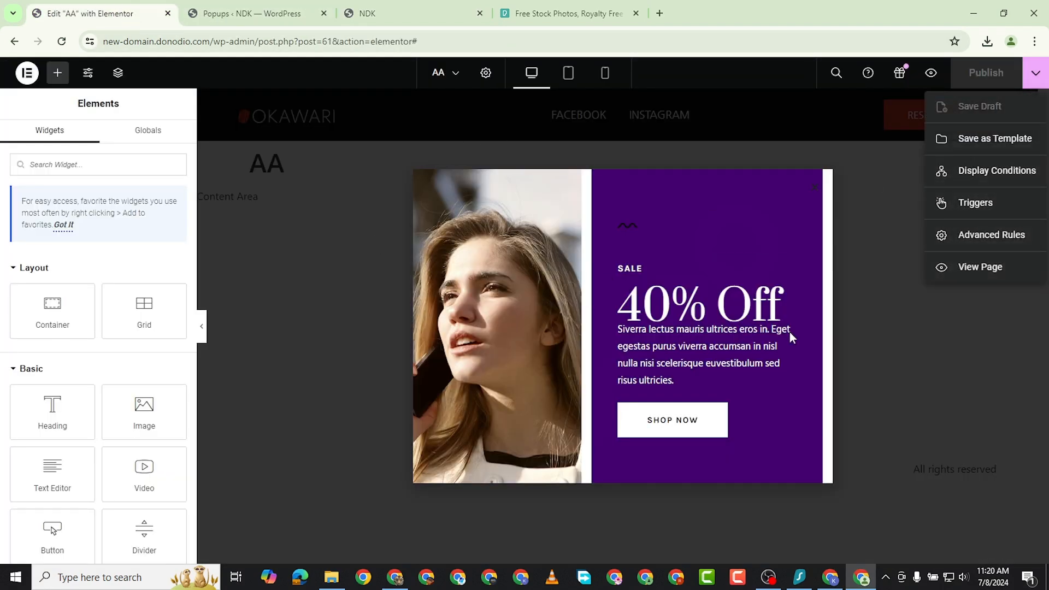
{"action": "left_click", "coordinate": [993, 205]}
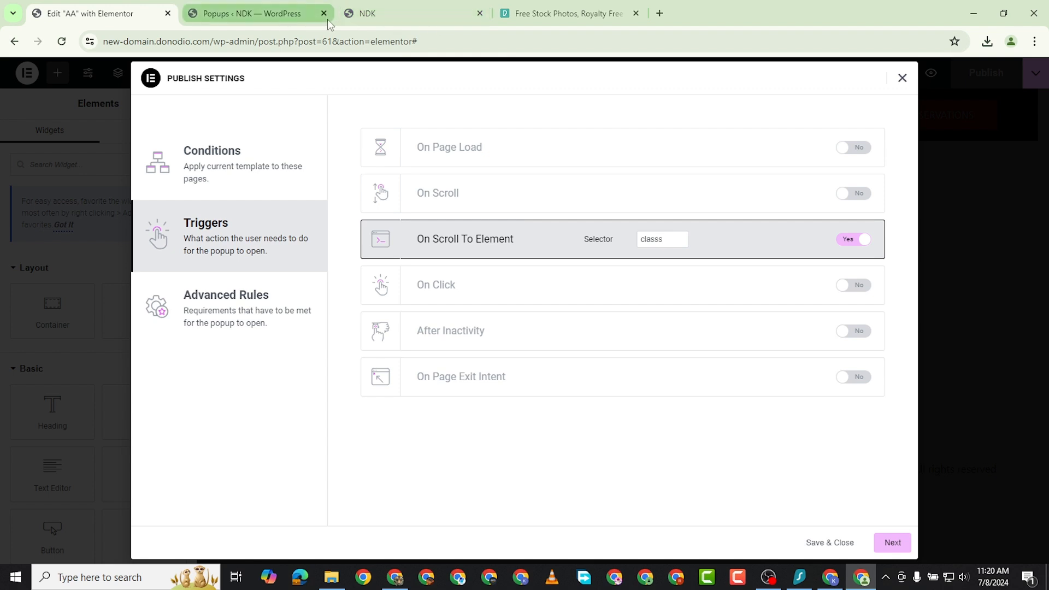
- Return to the live home page and scroll it again to recheck the popup trigger
{"action": "left_click", "coordinate": [344, 16]}
{"action": "mouse_move", "coordinate": [323, 70]}
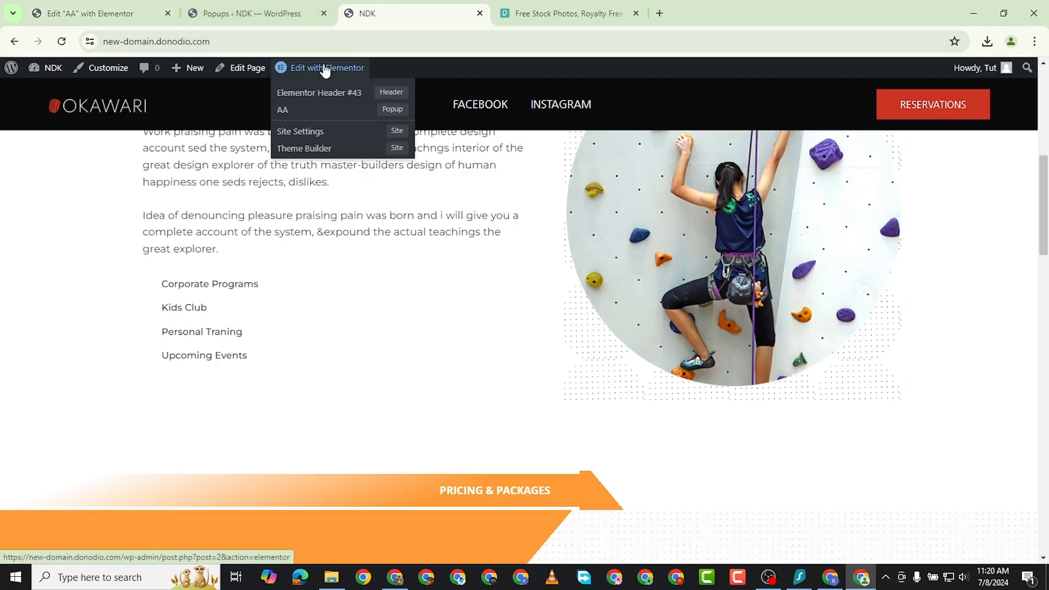
{"action": "left_click", "coordinate": [398, 157]}
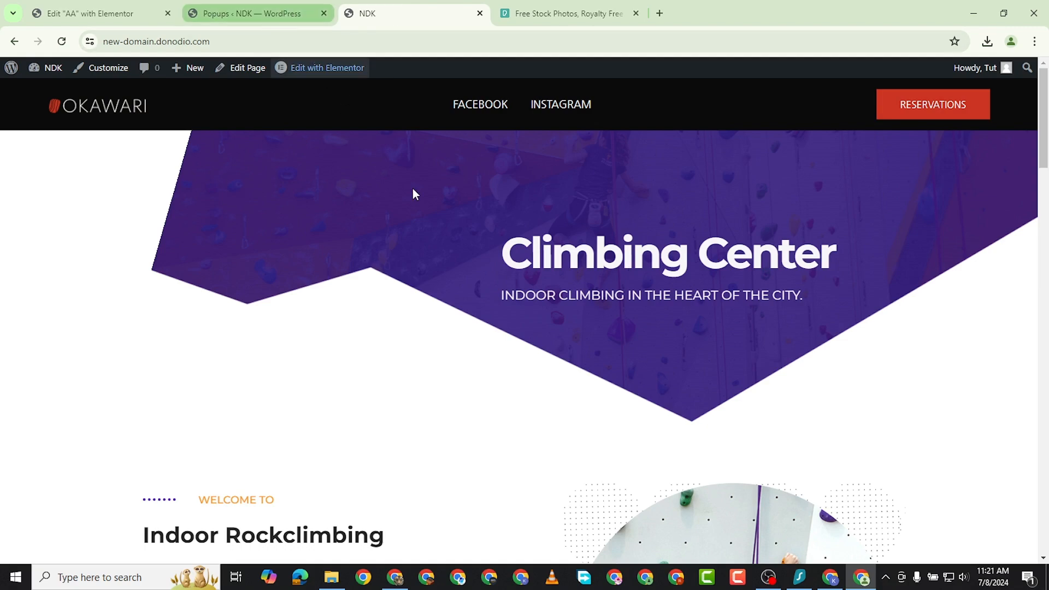
{"action": "scroll", "coordinate": [394, 213], "scroll_direction": "down", "scroll_amount": 6}
{"action": "scroll", "coordinate": [340, 125], "scroll_direction": "up", "scroll_amount": 4}
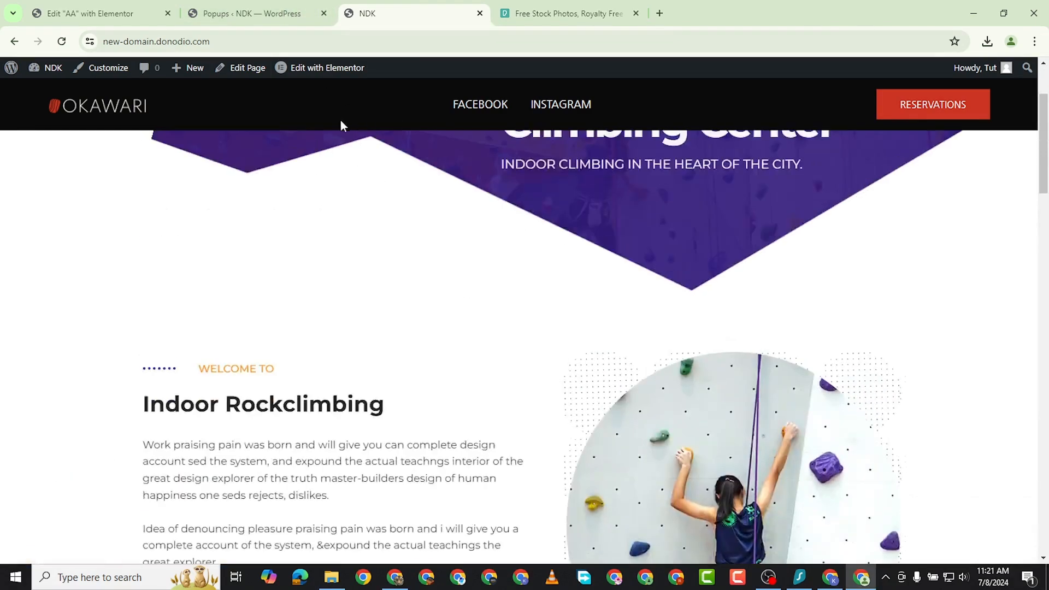
- Replace the "AA" popup's On Scroll To Element trigger with On Click, set to 1 click
{"action": "left_click", "coordinate": [247, 23]}
{"action": "left_click", "coordinate": [111, 22]}
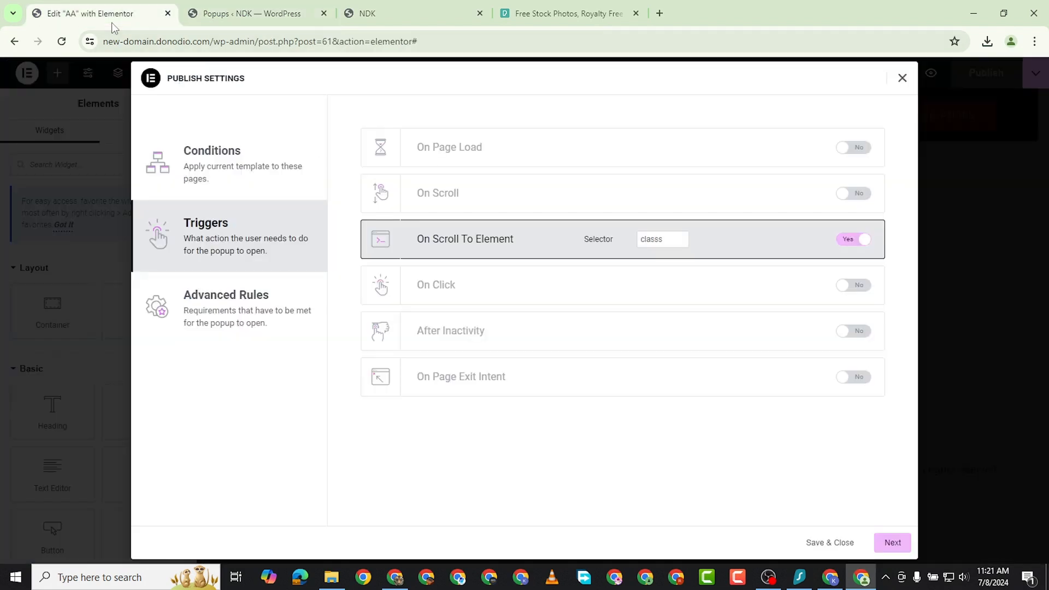
{"action": "left_click", "coordinate": [855, 240]}
{"action": "left_click", "coordinate": [856, 286]}
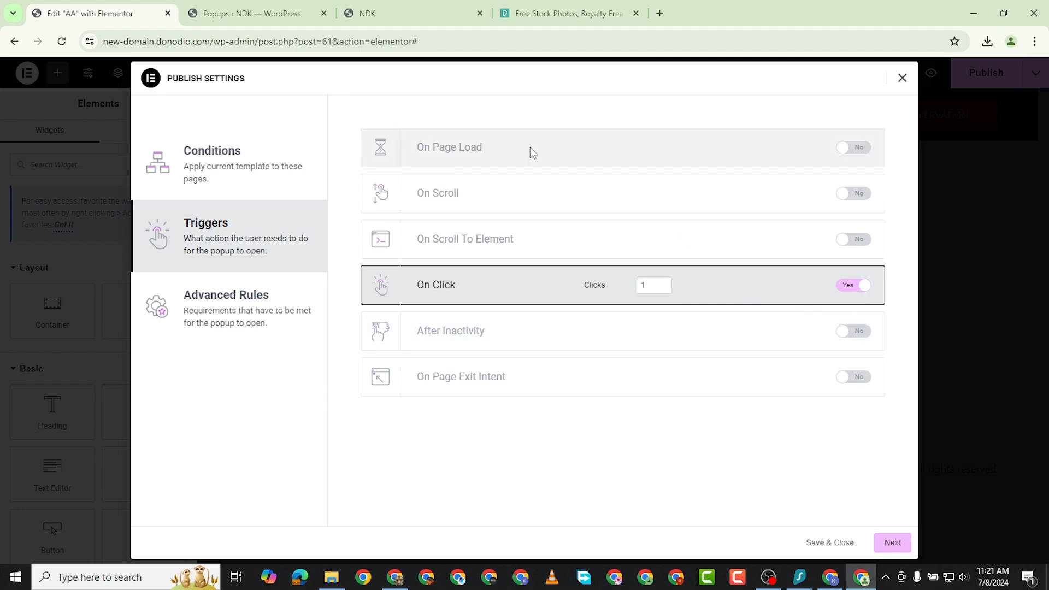
- Look over the live home page and the Popups list
{"action": "left_click", "coordinate": [379, 8]}
{"action": "scroll", "coordinate": [442, 347], "scroll_direction": "down", "scroll_amount": 5}
{"action": "scroll", "coordinate": [442, 347], "scroll_direction": "down", "scroll_amount": 12}
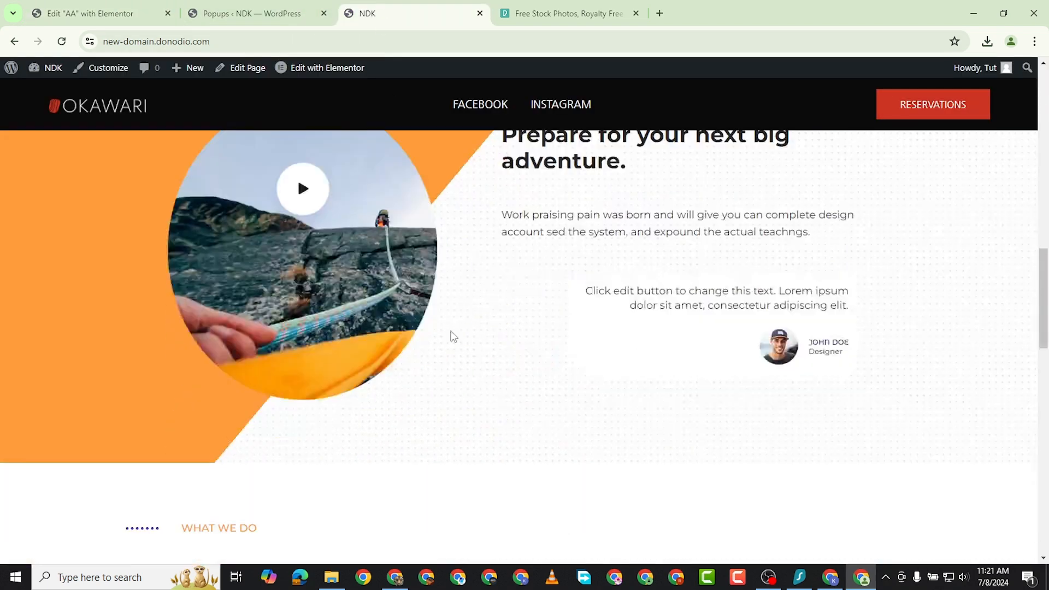
{"action": "scroll", "coordinate": [483, 265], "scroll_direction": "up", "scroll_amount": 7}
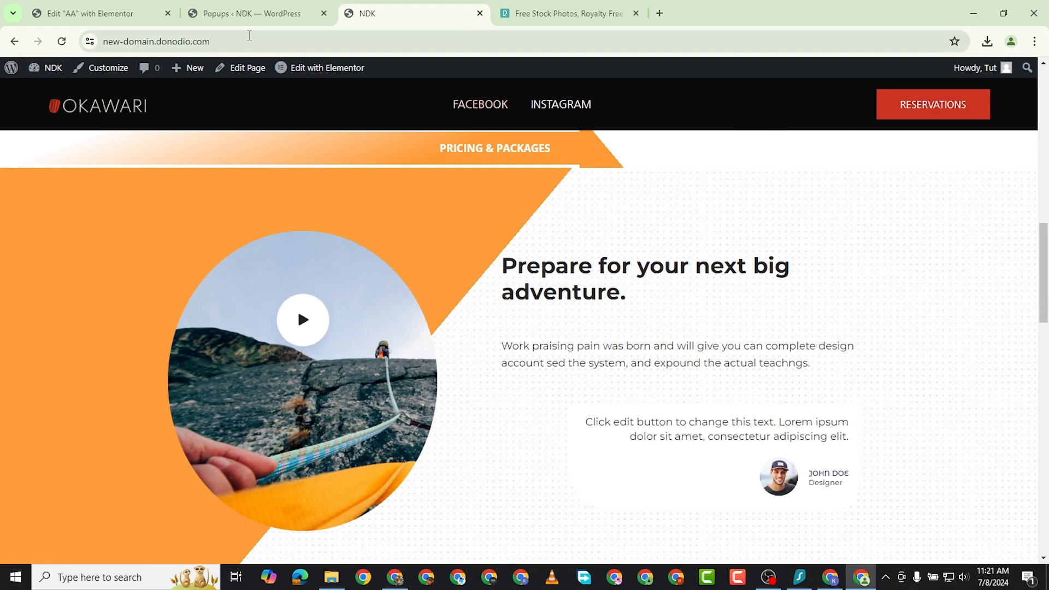
{"action": "left_click", "coordinate": [225, 14]}
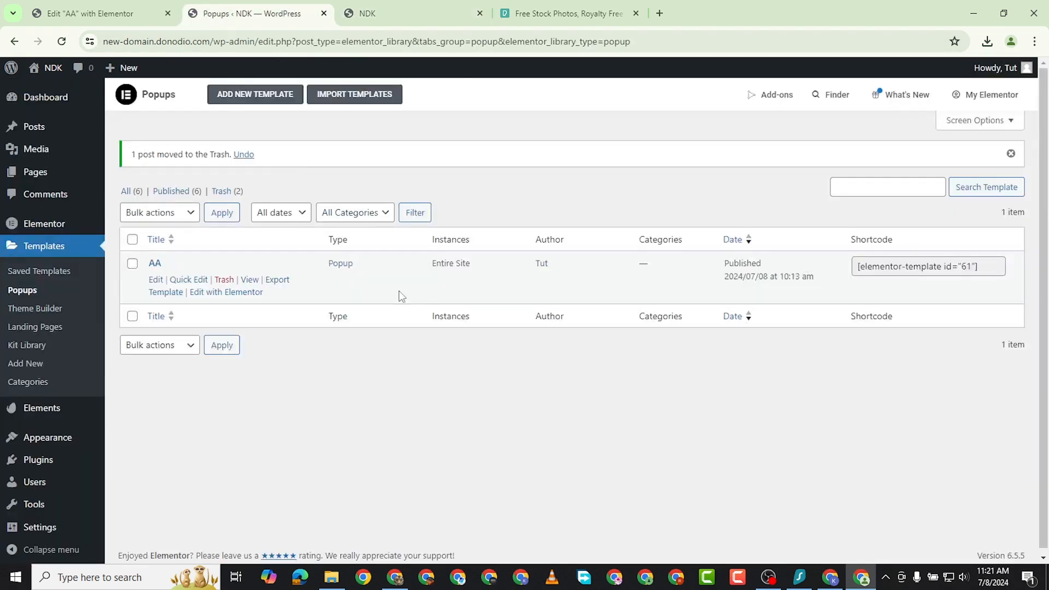
- Return to the "AA" popup, leave its advanced rules disabled, and save the publish settings
{"action": "left_click", "coordinate": [90, 13]}
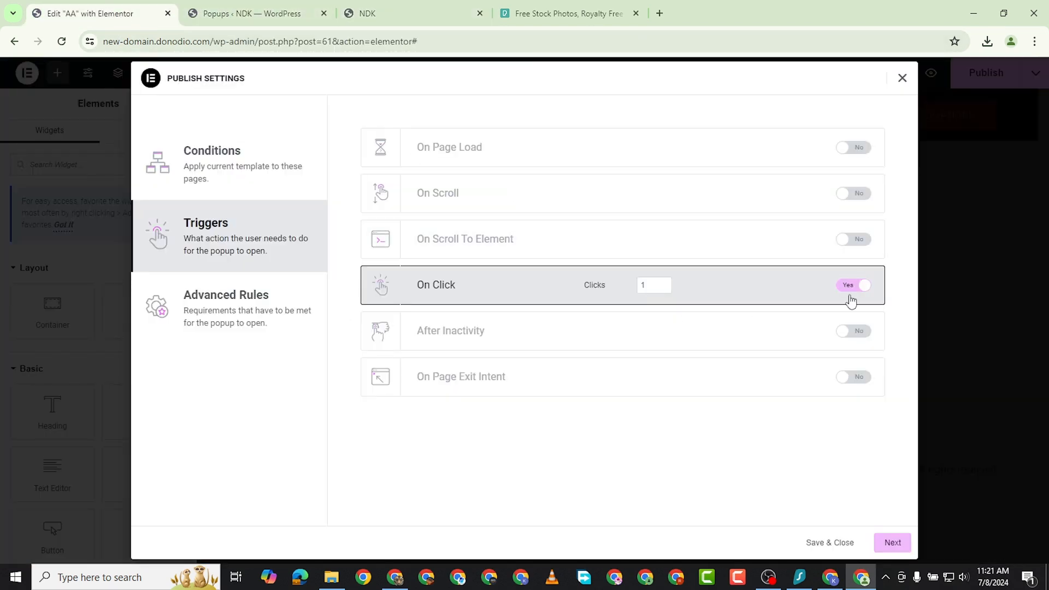
{"action": "left_click", "coordinate": [894, 544]}
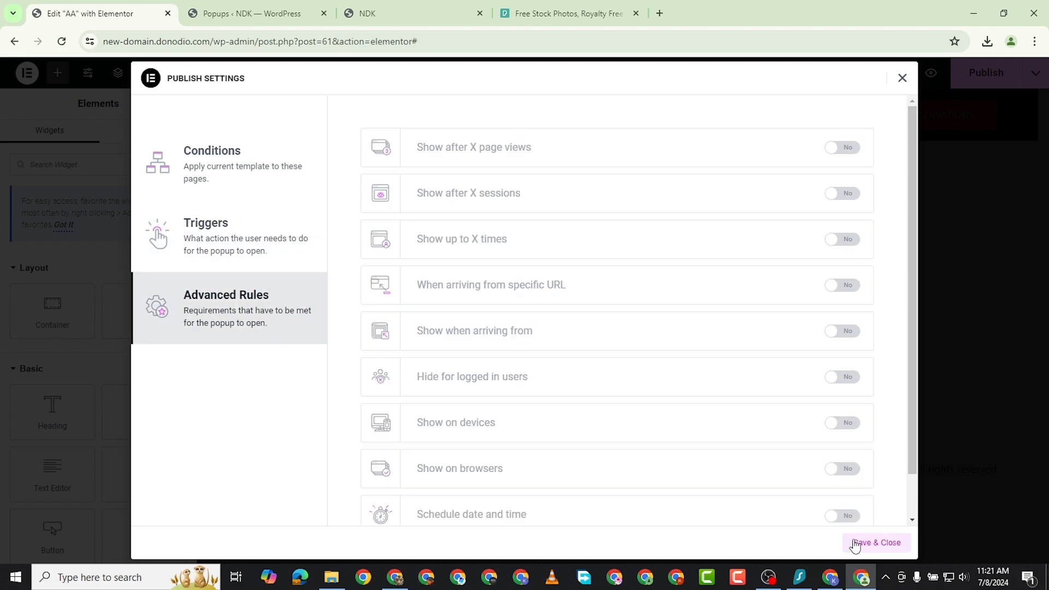
{"action": "left_click", "coordinate": [883, 544]}
- Reload the live home page and activate the OKAWARI logo to test the On Click trigger
{"action": "left_click", "coordinate": [406, 21]}
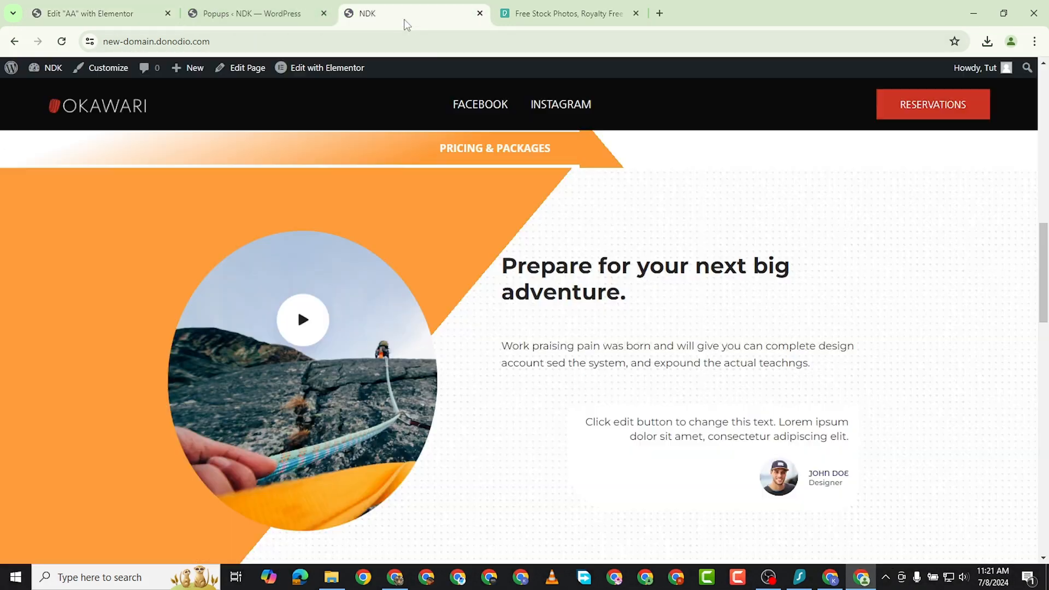
{"action": "left_click", "coordinate": [63, 43]}
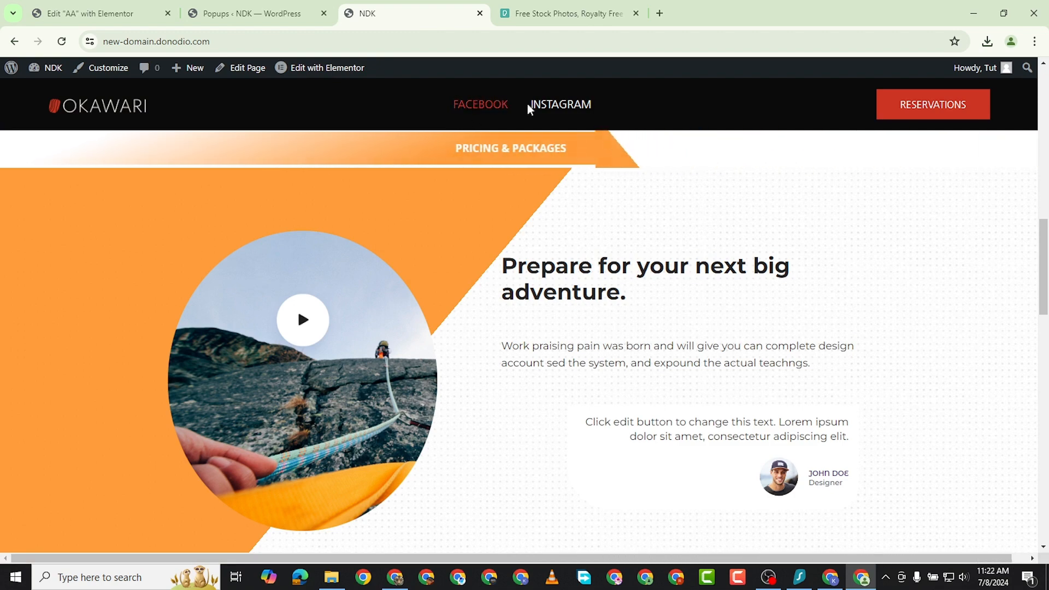
{"action": "left_click", "coordinate": [112, 104]}
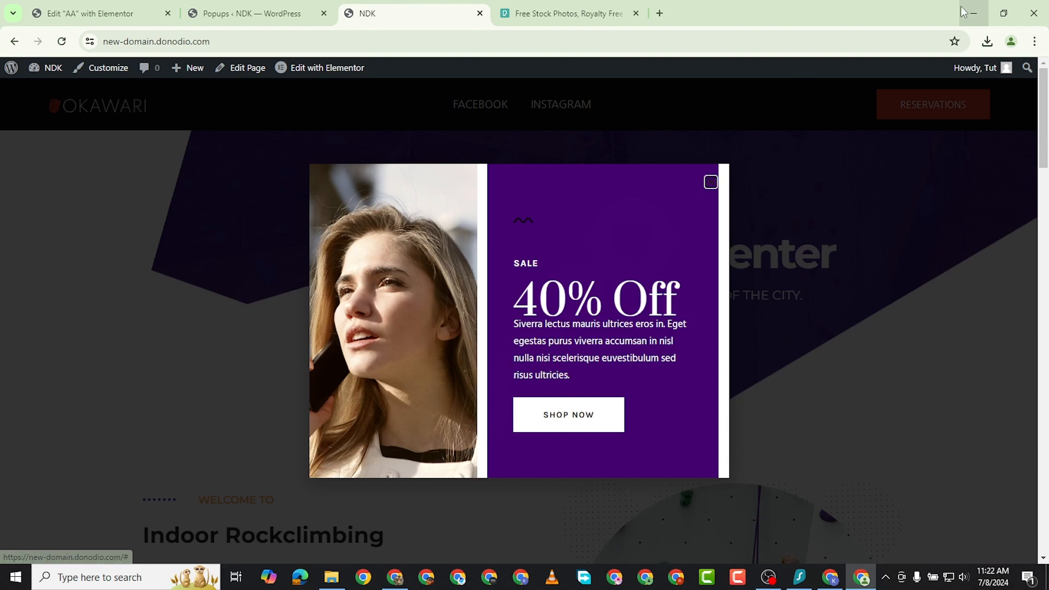
- Replace the "AA" popup's On Click trigger with After Inactivity within 5 seconds and save the publish settings
{"action": "left_click", "coordinate": [135, 19]}
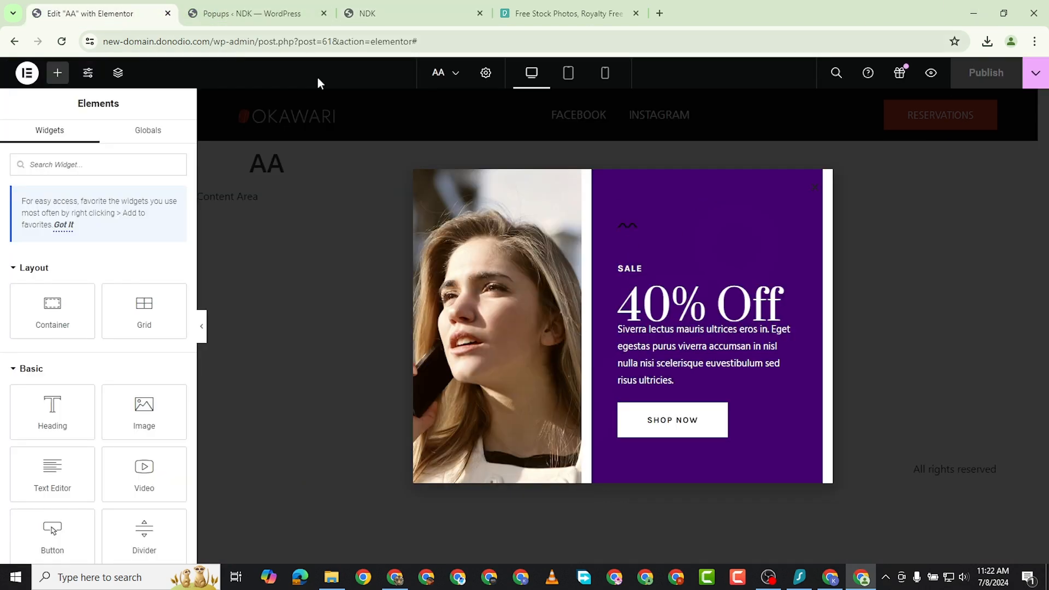
{"action": "left_click", "coordinate": [1030, 73]}
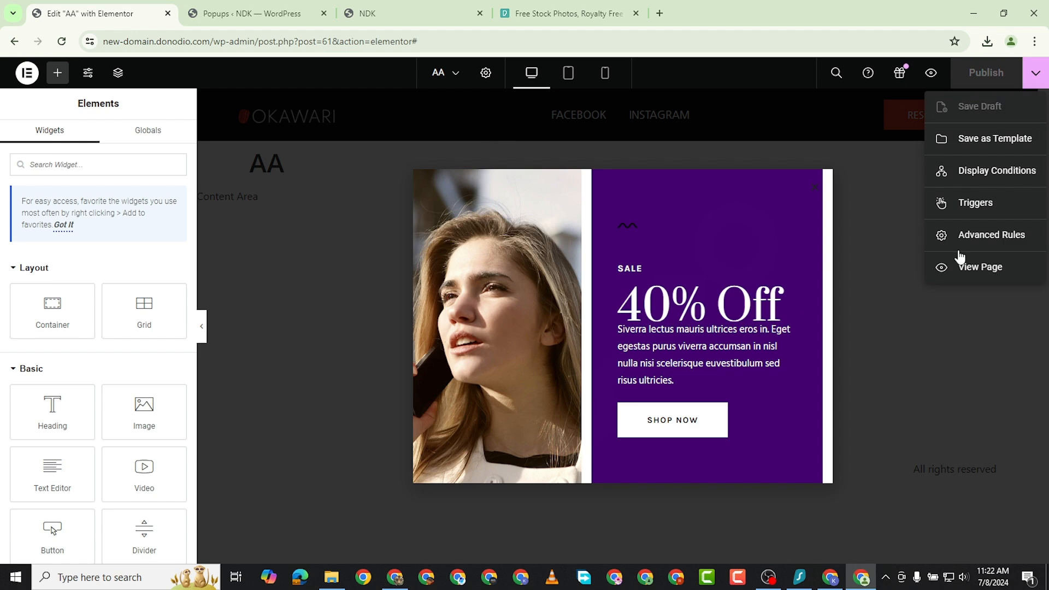
{"action": "left_click", "coordinate": [979, 213]}
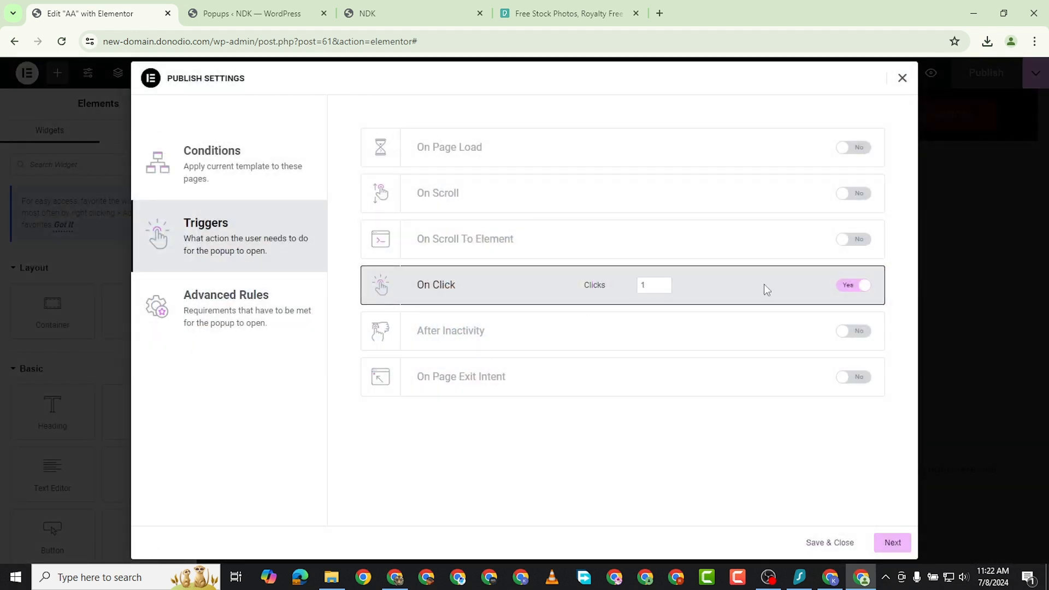
{"action": "left_click", "coordinate": [854, 286]}
{"action": "left_click", "coordinate": [853, 332]}
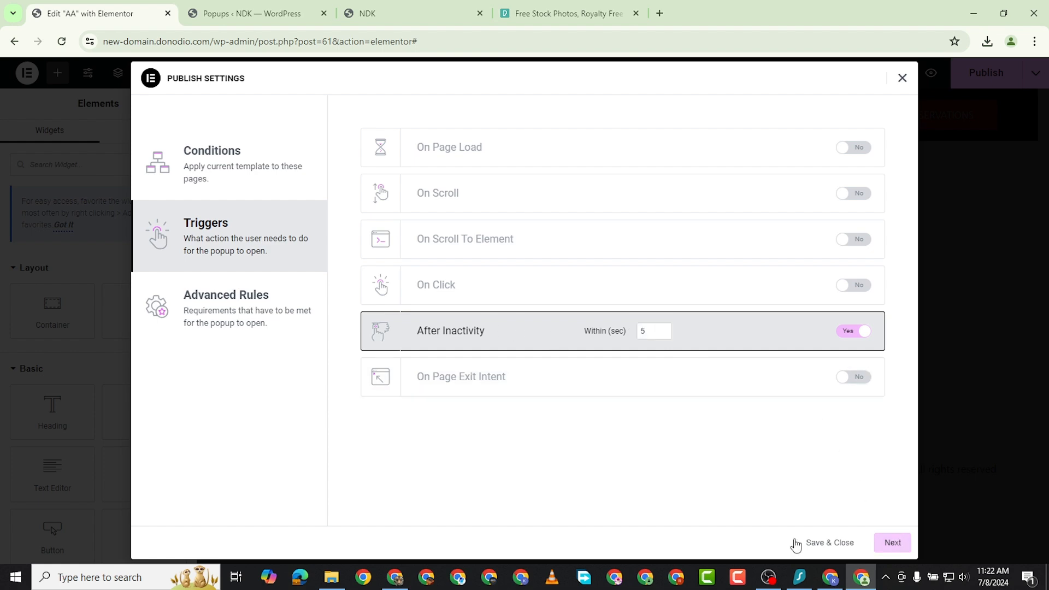
{"action": "left_click", "coordinate": [893, 543]}
{"action": "left_click", "coordinate": [879, 542]}
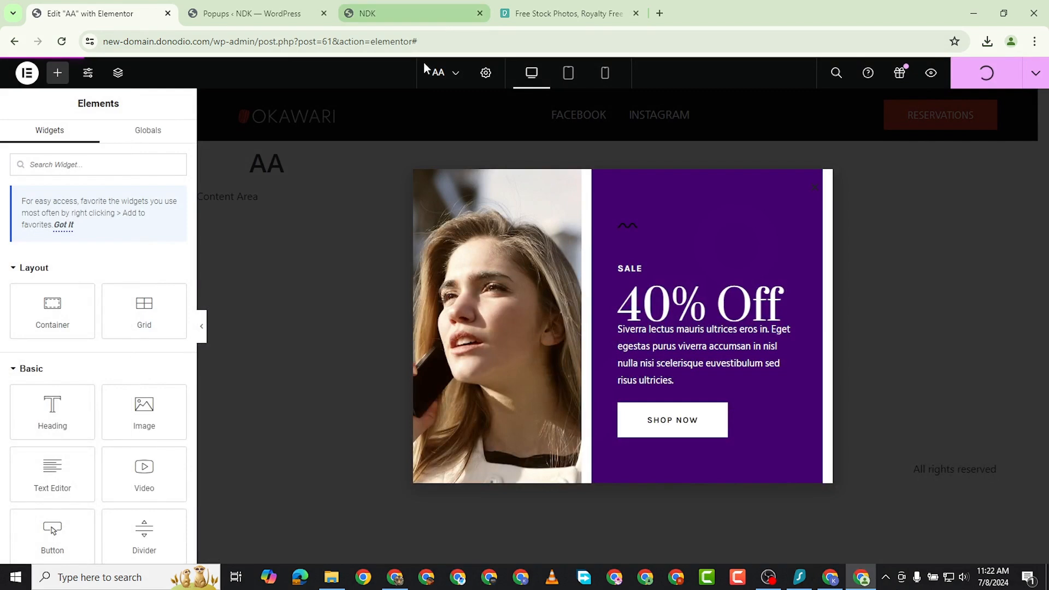
- Close the open popup on the live home page and reload the page to test the After Inactivity trigger
{"action": "left_click", "coordinate": [399, 8]}
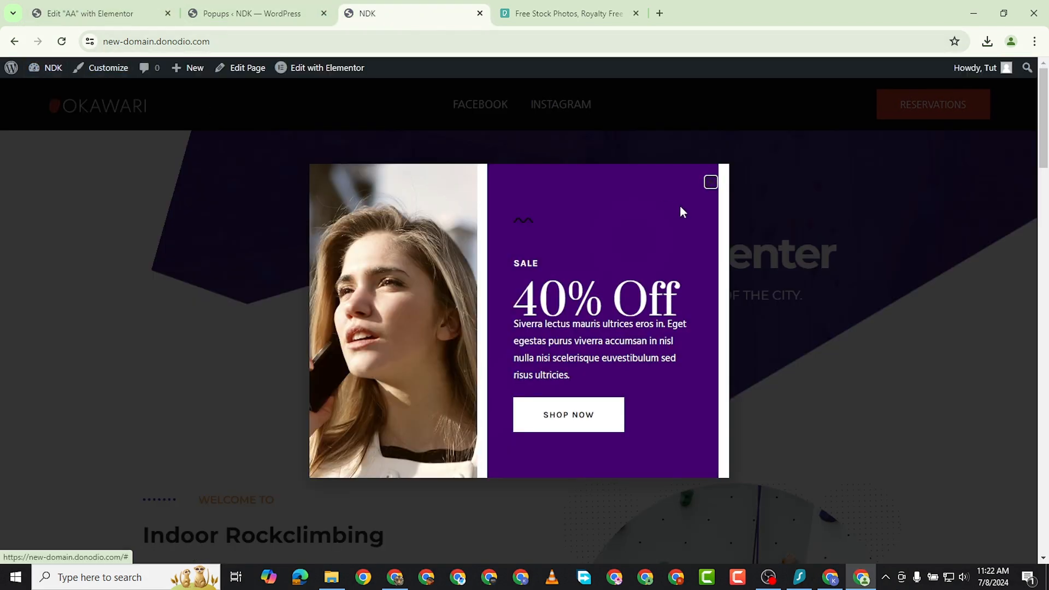
{"action": "left_click", "coordinate": [712, 183]}
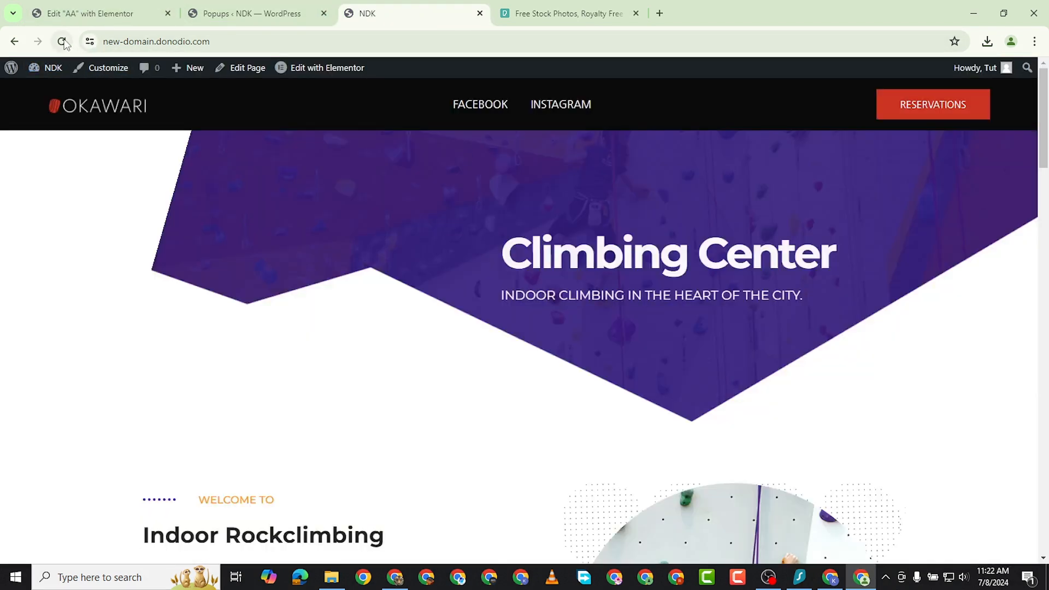
{"action": "left_click", "coordinate": [62, 41]}
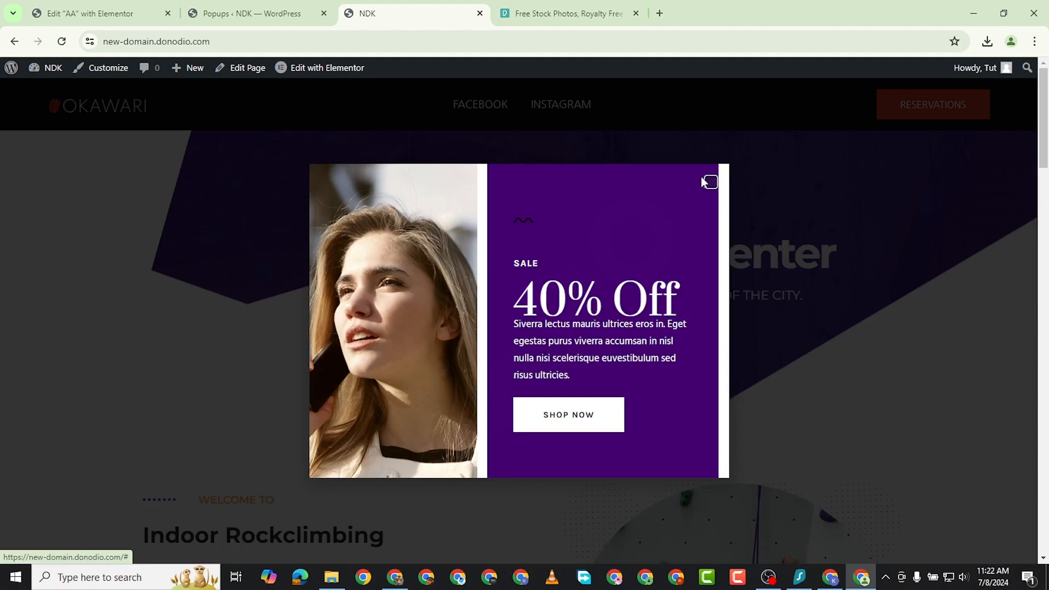
- Replace the "AA" popup's After Inactivity trigger with On Page Exit Intent and save the publish settings
{"action": "left_click", "coordinate": [107, 12]}
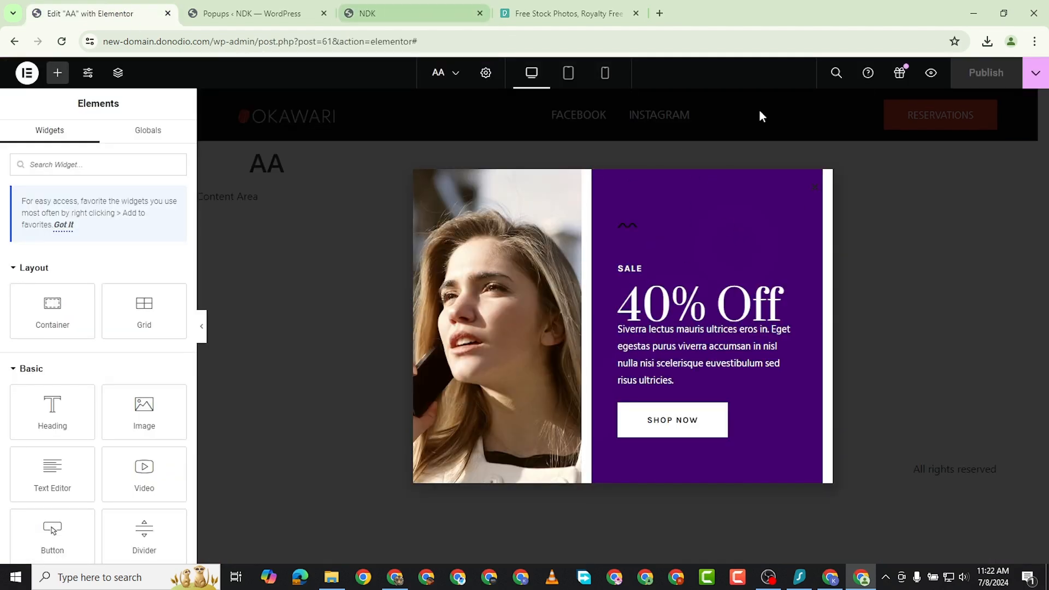
{"action": "left_click", "coordinate": [1036, 73]}
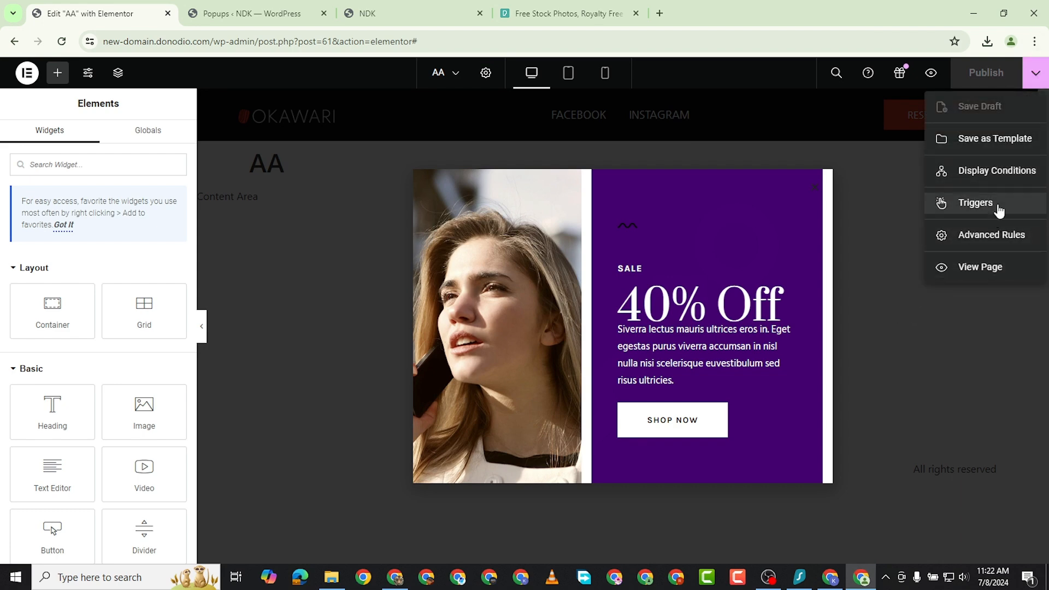
{"action": "left_click", "coordinate": [935, 208]}
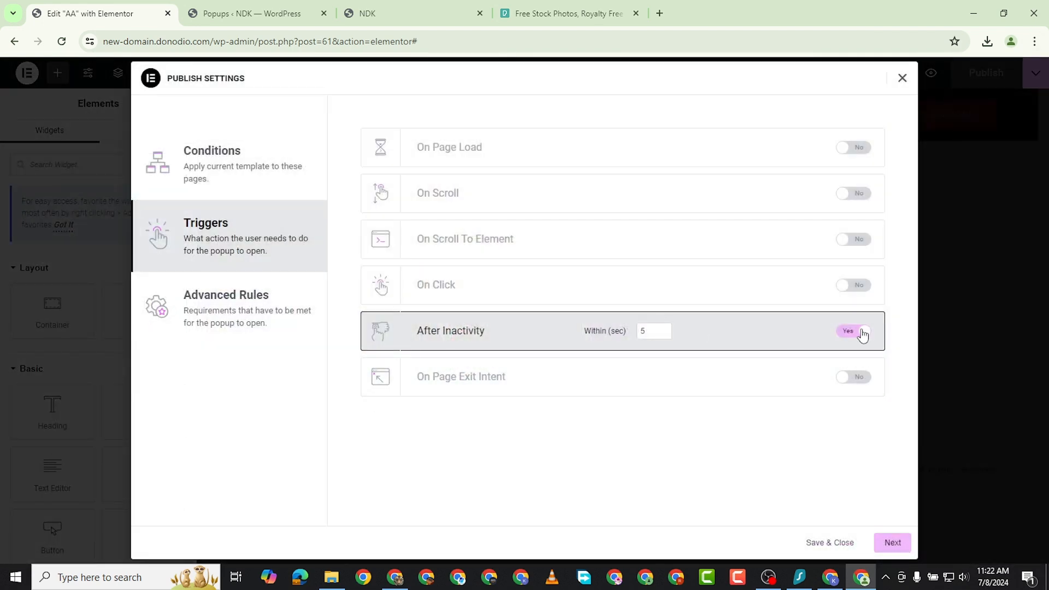
{"action": "left_click", "coordinate": [858, 332]}
{"action": "left_click", "coordinate": [855, 380]}
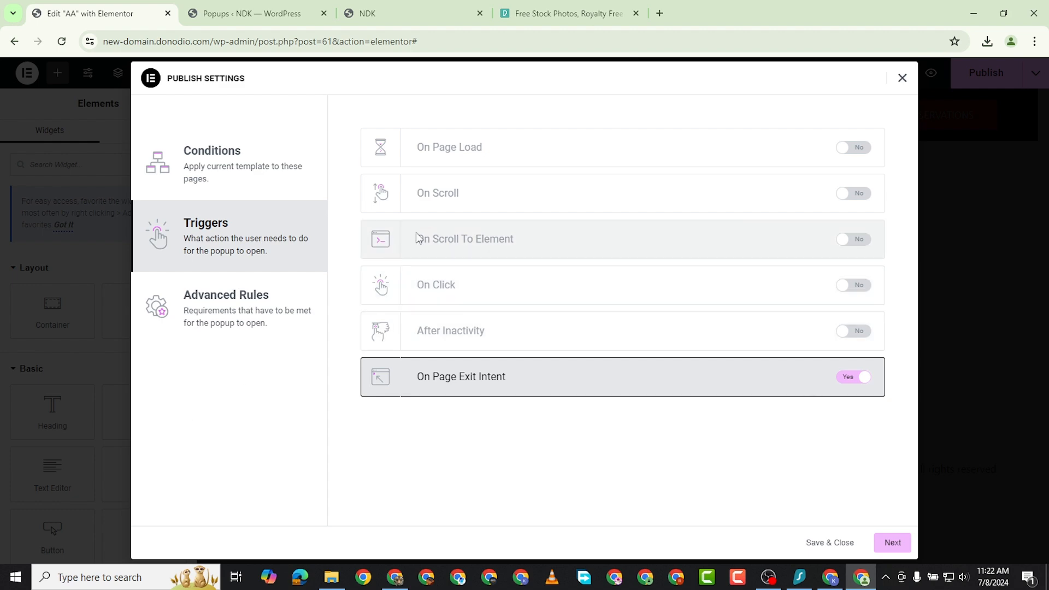
{"action": "left_click", "coordinate": [892, 543]}
{"action": "left_click", "coordinate": [876, 543]}
- Close the popup on the live home page, reload, and move toward another browser tab to test the exit-intent trigger
{"action": "left_click", "coordinate": [371, 15]}
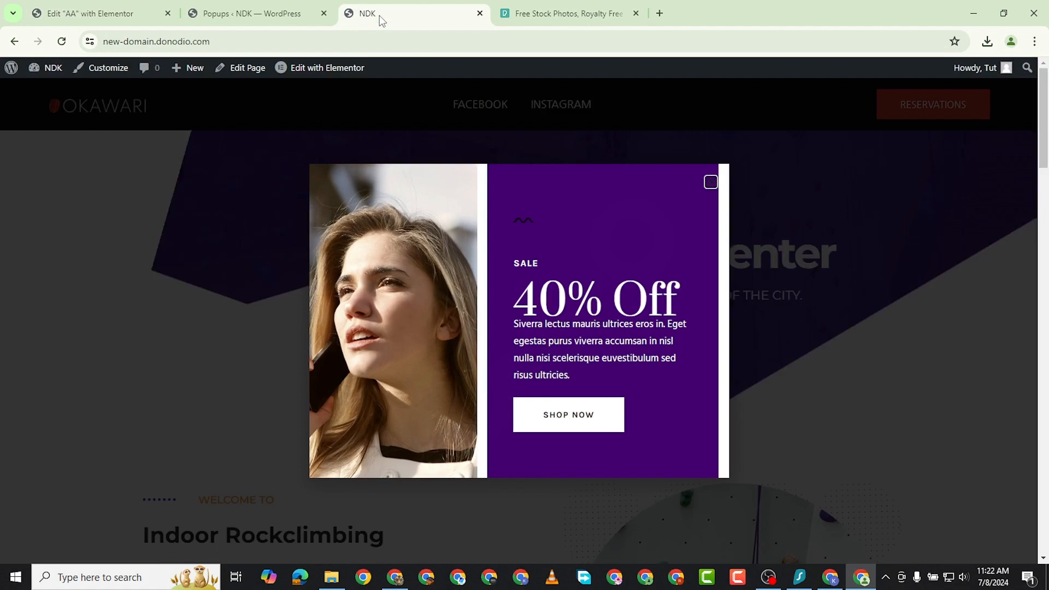
{"action": "left_click", "coordinate": [711, 182]}
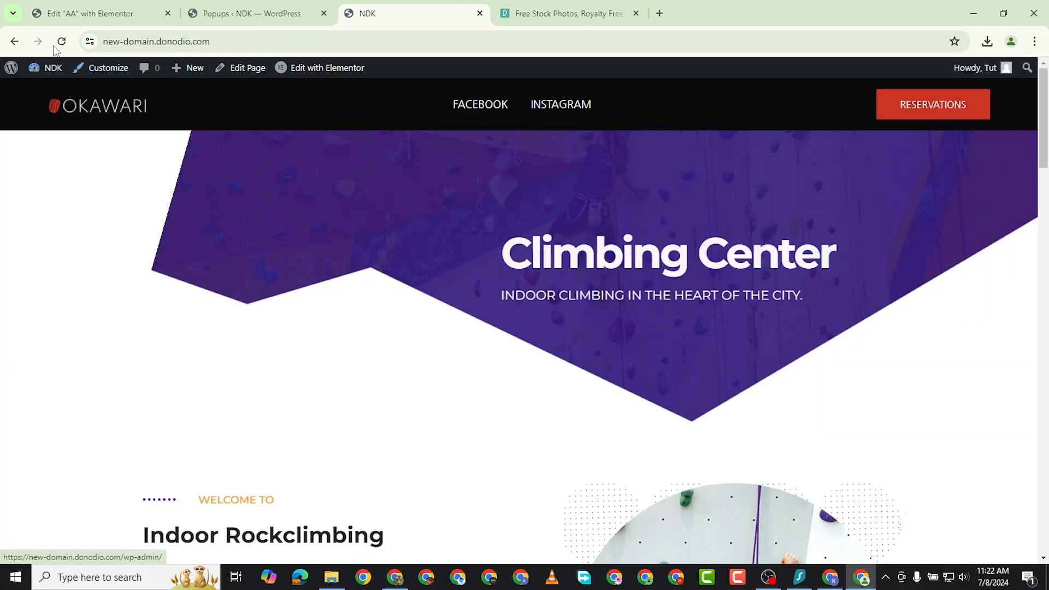
{"action": "key", "text": "F5"}
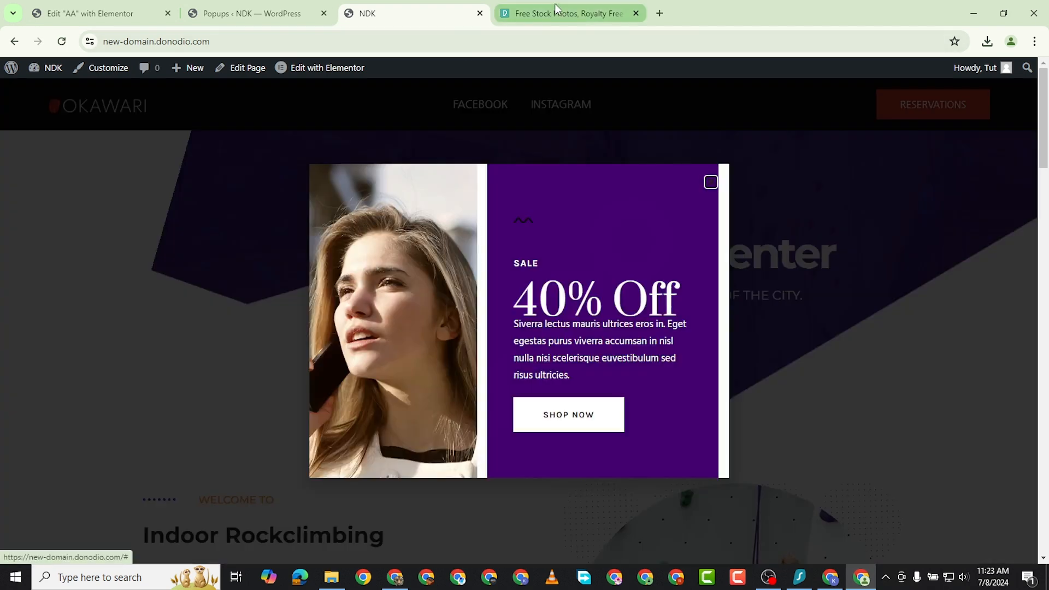
{"action": "mouse_move", "coordinate": [556, 5]}
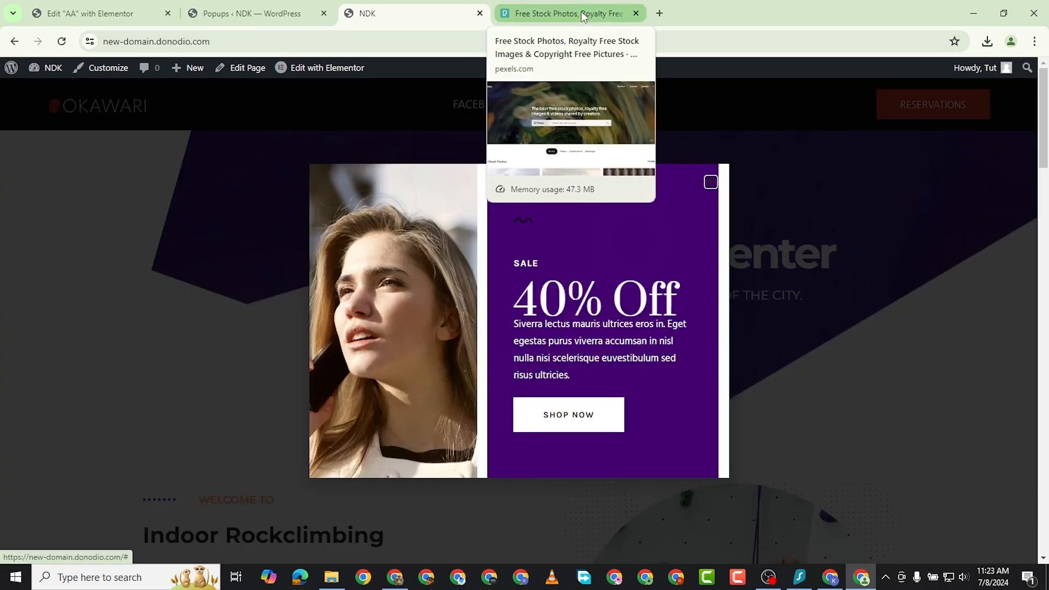
{"action": "left_click", "coordinate": [62, 41]}
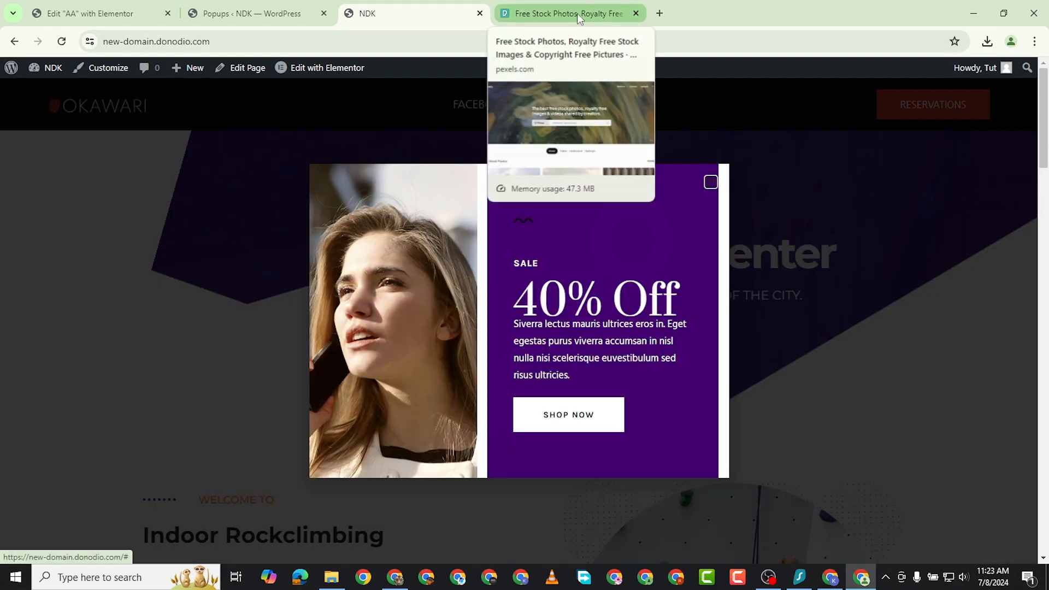
- Return to the "AA" popup editor, keep the On Page Exit Intent trigger, and proceed to the advanced rules
{"action": "left_click", "coordinate": [125, 14]}
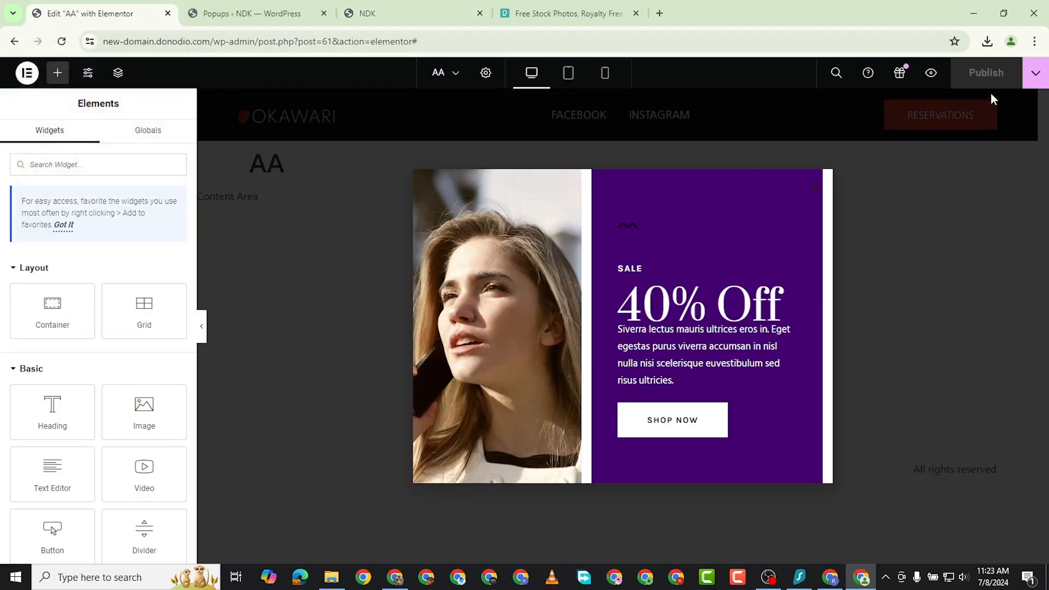
{"action": "left_click", "coordinate": [1029, 80]}
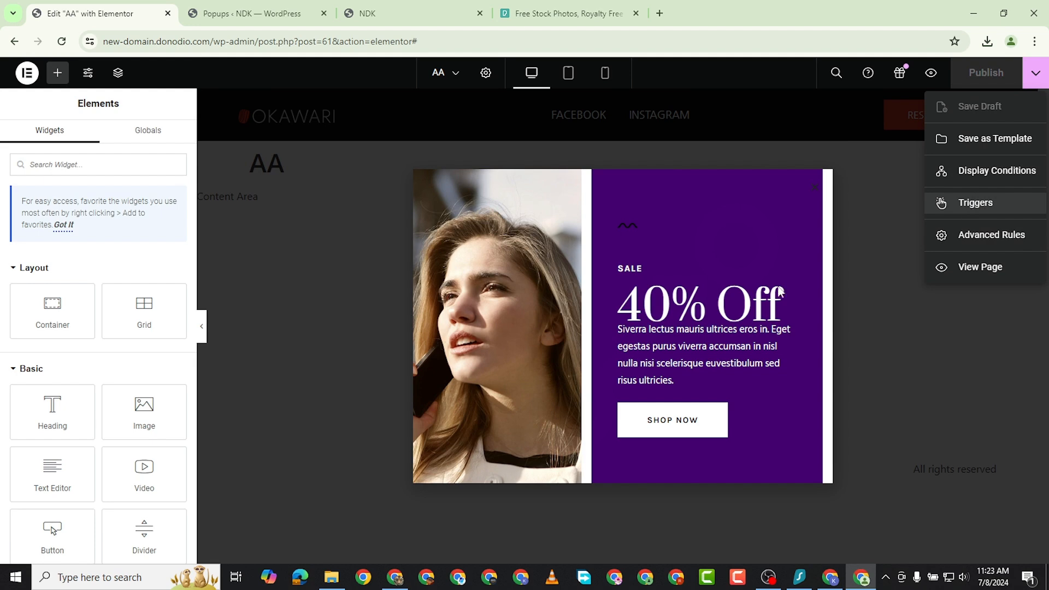
{"action": "left_click", "coordinate": [971, 202]}
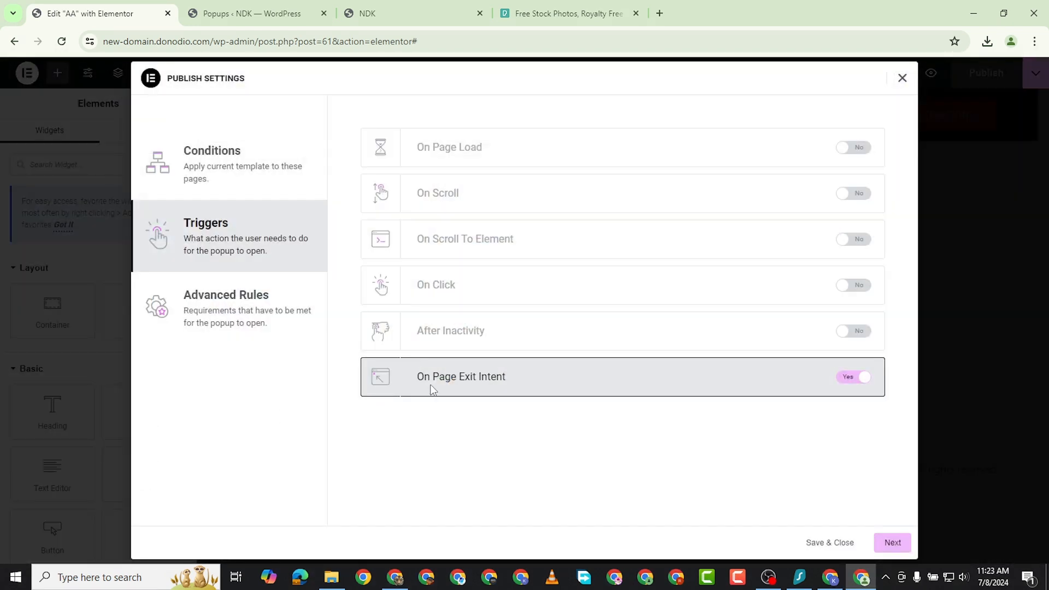
{"action": "left_click", "coordinate": [893, 542]}
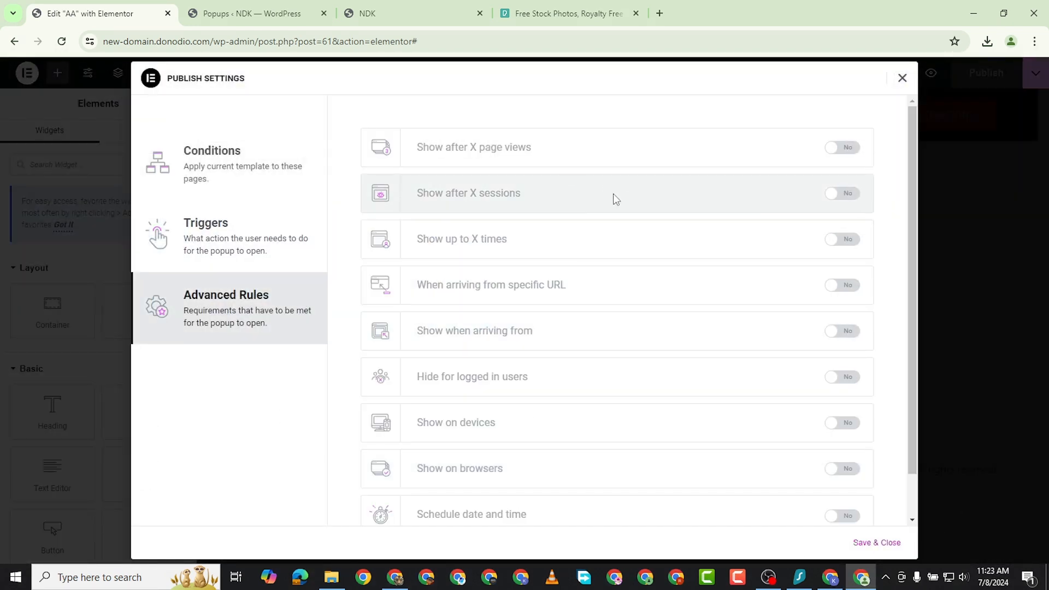
- Try the Show after X page views and Show after X sessions rules, turning each off again
{"action": "left_click", "coordinate": [844, 149]}
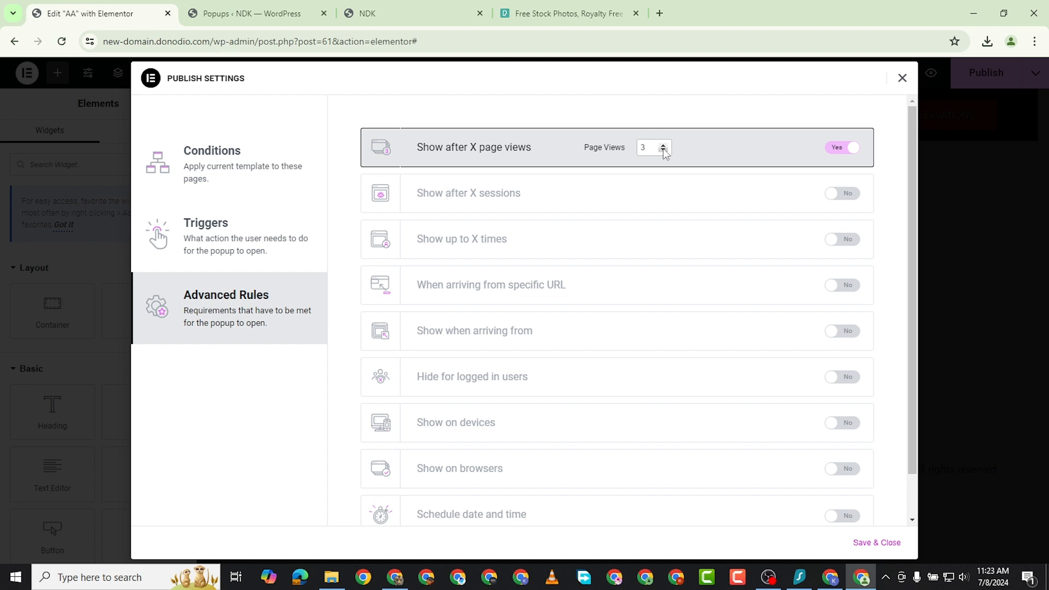
{"action": "left_click", "coordinate": [666, 152]}
{"action": "left_click", "coordinate": [838, 149]}
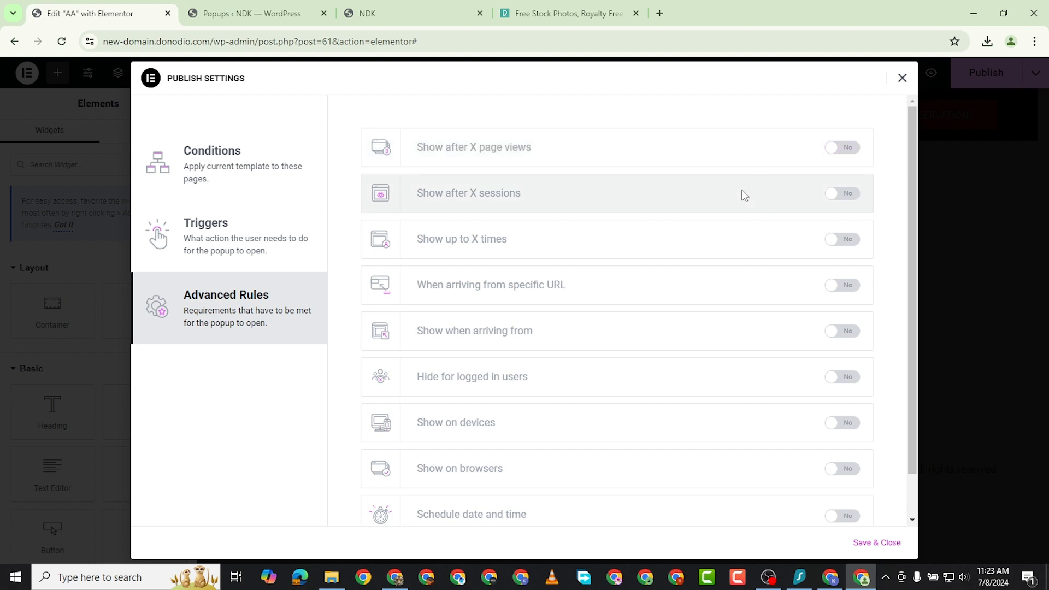
{"action": "left_click", "coordinate": [841, 194]}
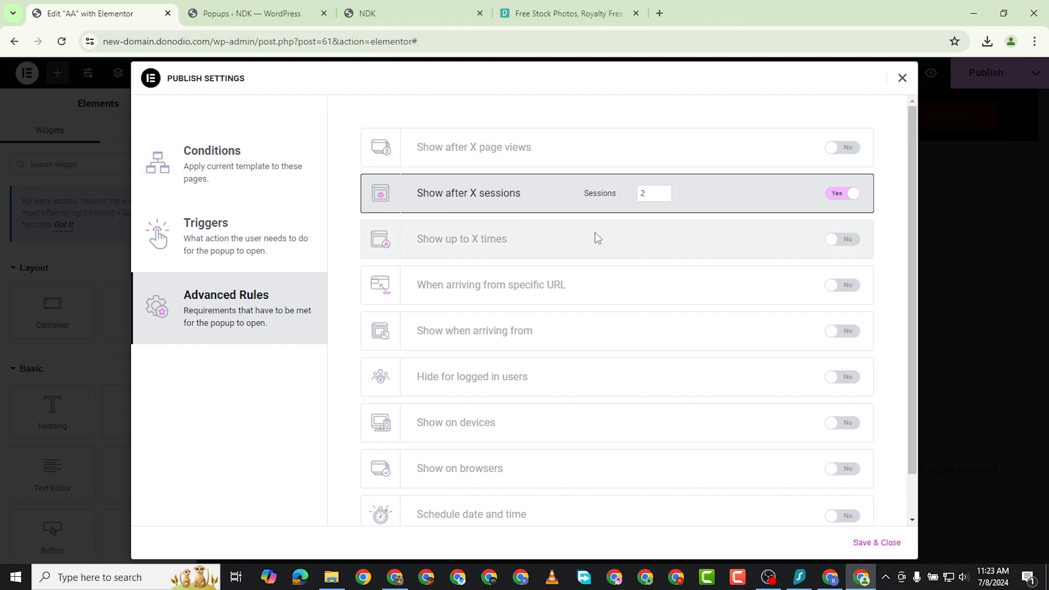
{"action": "left_click", "coordinate": [842, 200]}
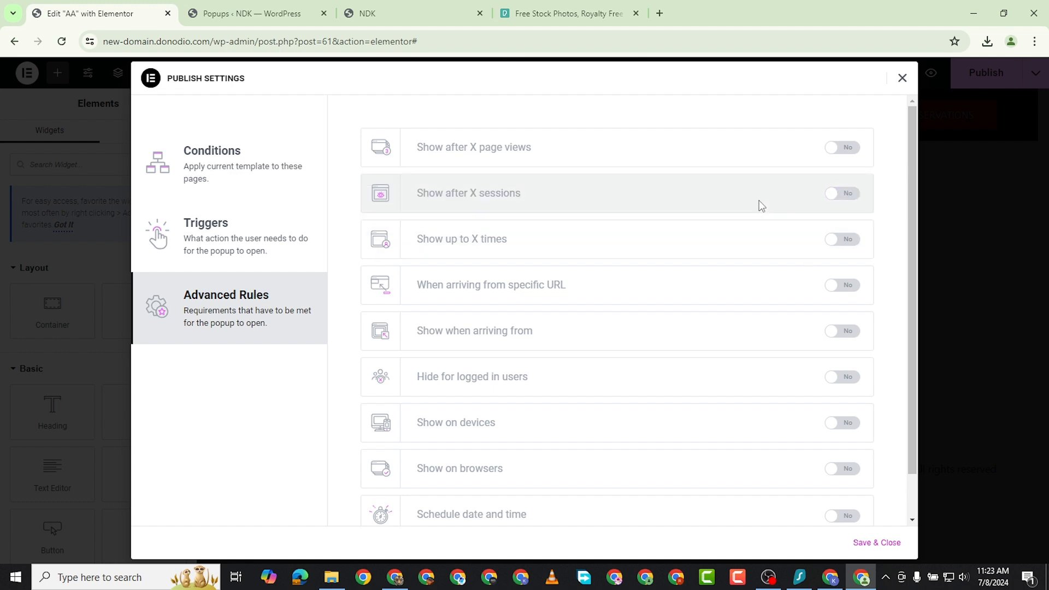
- Try the Show up to X times rule with 3 times per Week counted On Close, and turn it off again
{"action": "left_click", "coordinate": [849, 239]}
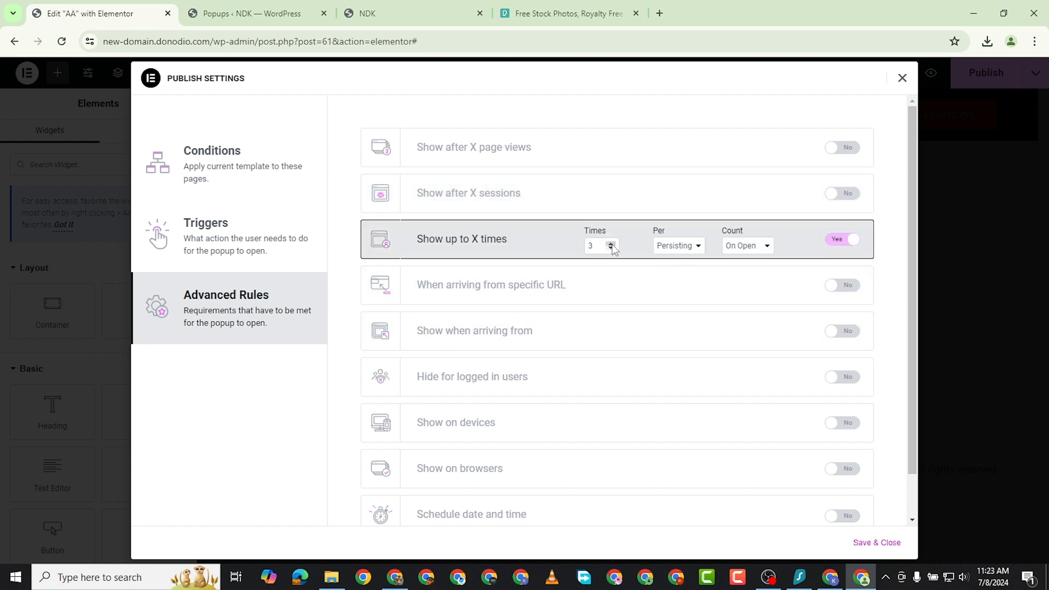
{"action": "left_click", "coordinate": [692, 246]}
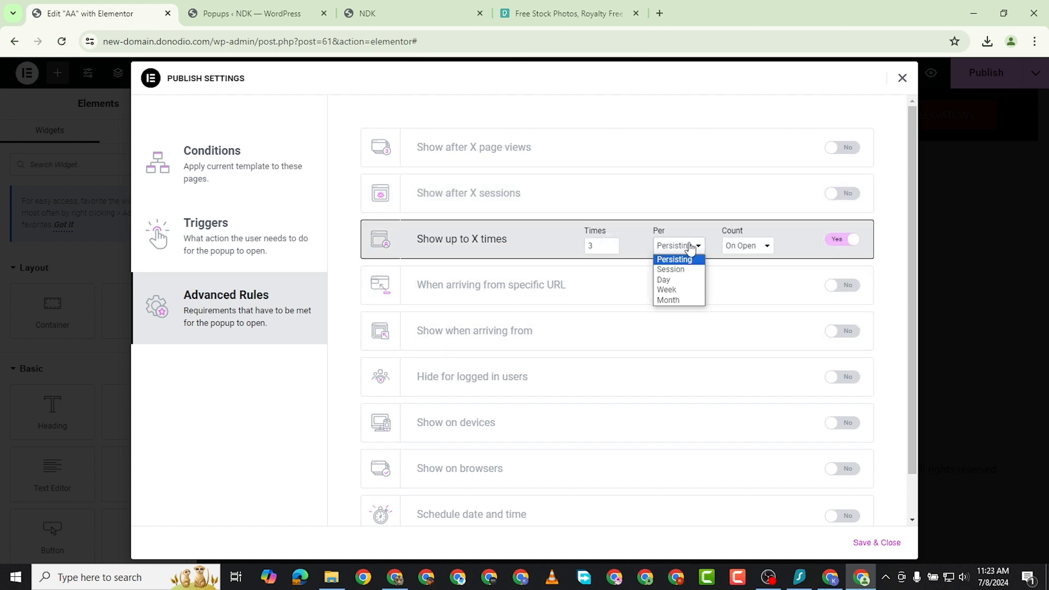
{"action": "left_click", "coordinate": [688, 290]}
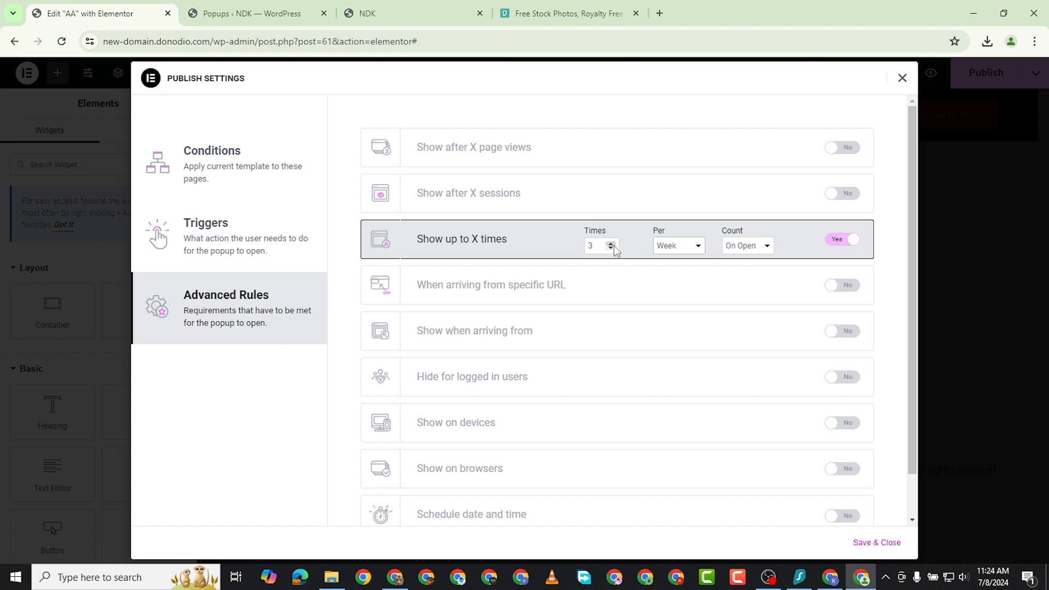
{"action": "left_click", "coordinate": [746, 246]}
{"action": "left_click", "coordinate": [747, 274]}
{"action": "left_click", "coordinate": [760, 245]}
{"action": "left_click", "coordinate": [744, 269]}
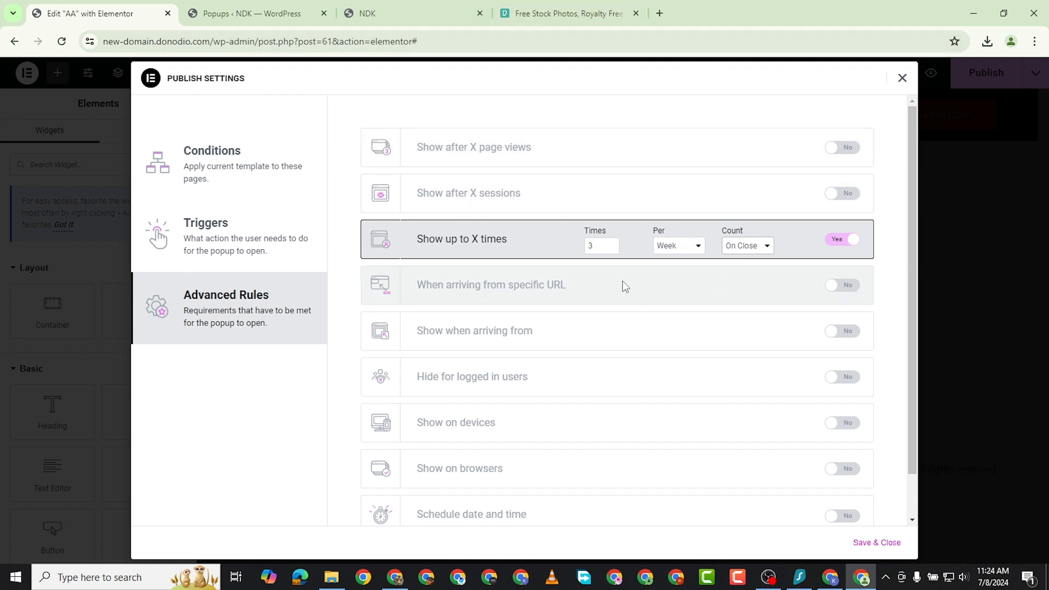
{"action": "left_click", "coordinate": [839, 243]}
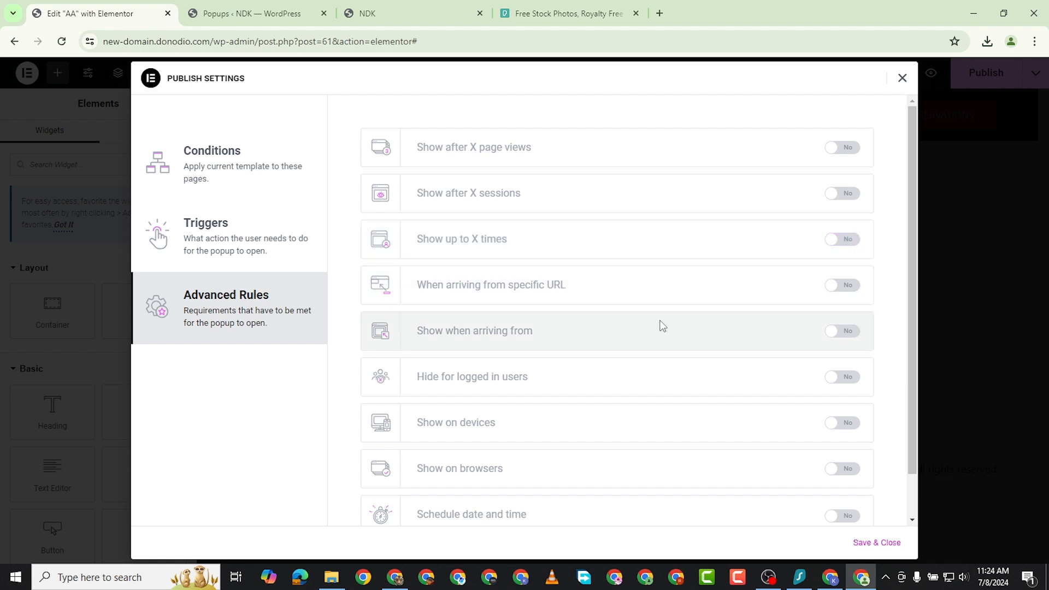
- Try the When arriving from specific URL and Show when arriving from rules, turning each off again
{"action": "left_click", "coordinate": [844, 285]}
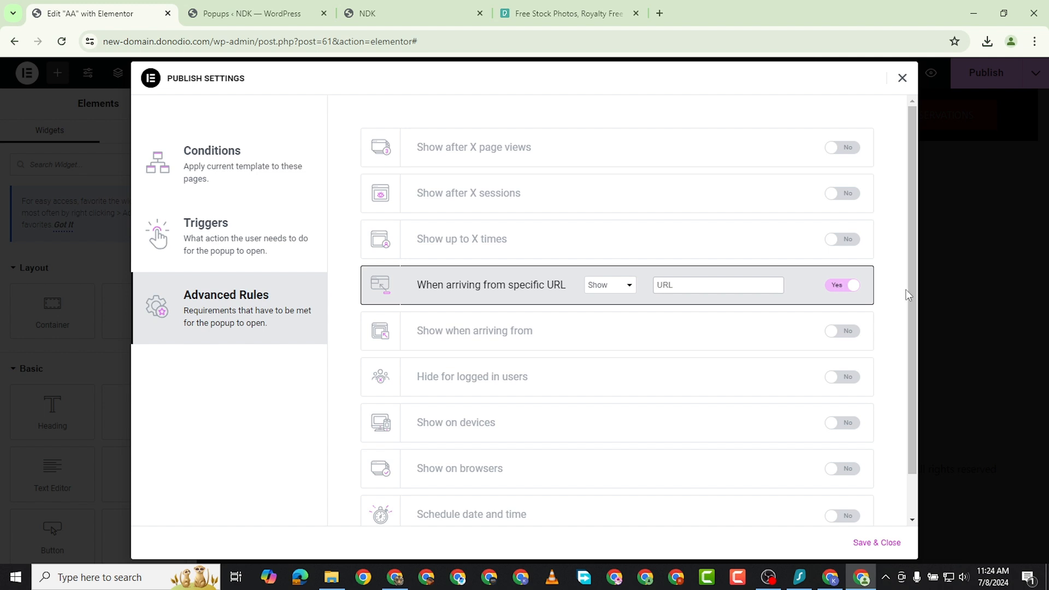
{"action": "left_click", "coordinate": [845, 286]}
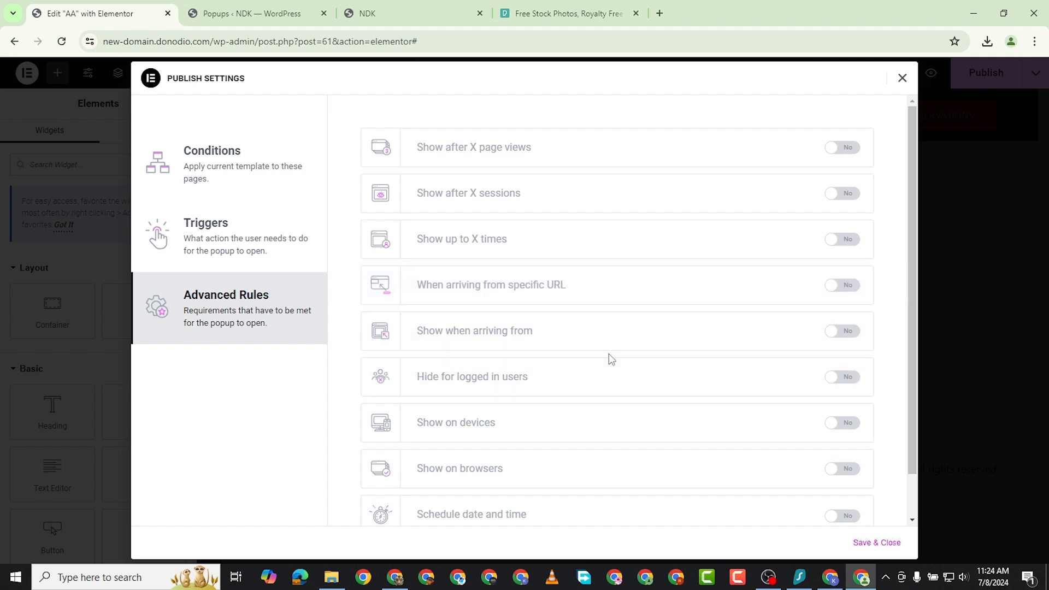
{"action": "left_click", "coordinate": [851, 333]}
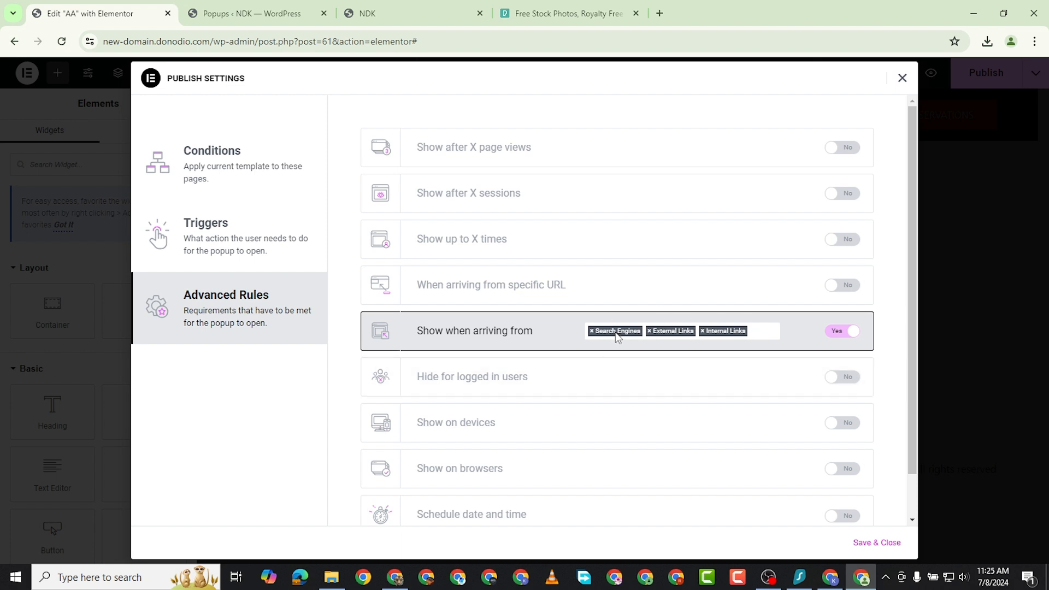
{"action": "left_click", "coordinate": [844, 332]}
- Try the Hide for logged in users rule, check its user options, and turn it off again
{"action": "left_click", "coordinate": [844, 378]}
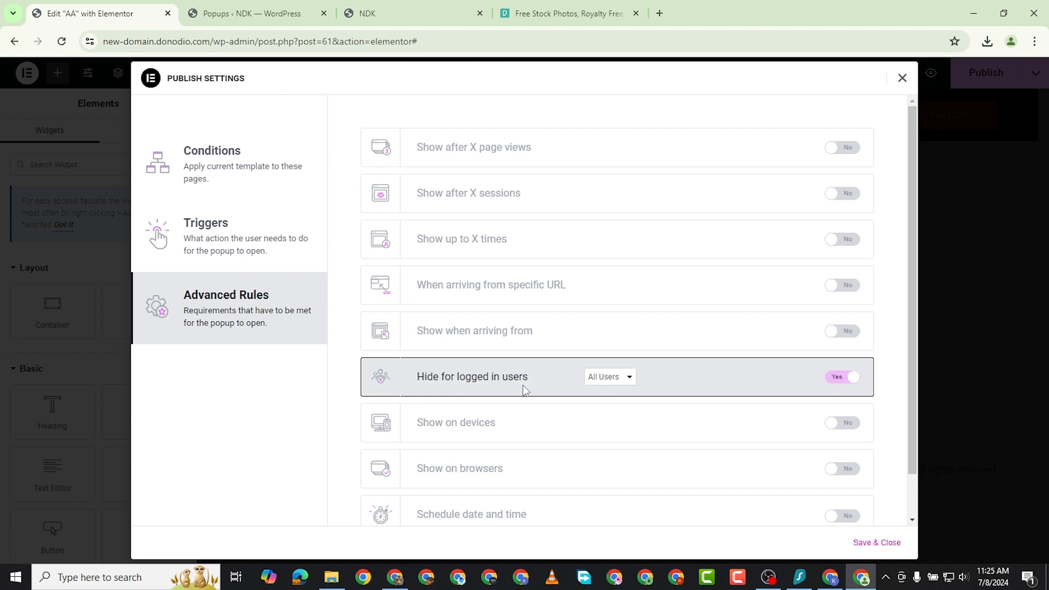
{"action": "left_click", "coordinate": [612, 387]}
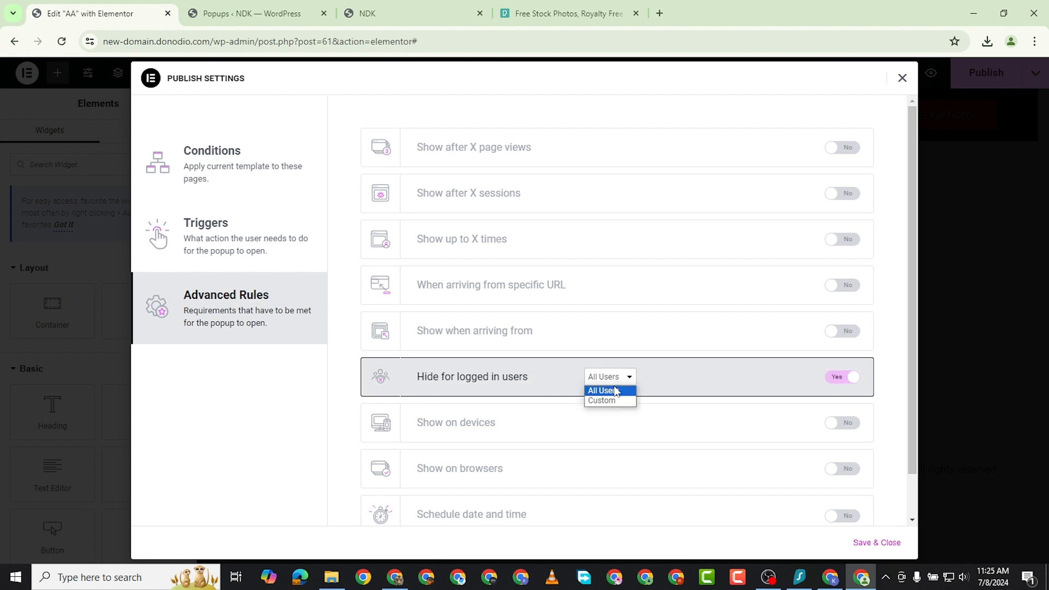
{"action": "left_click", "coordinate": [886, 351]}
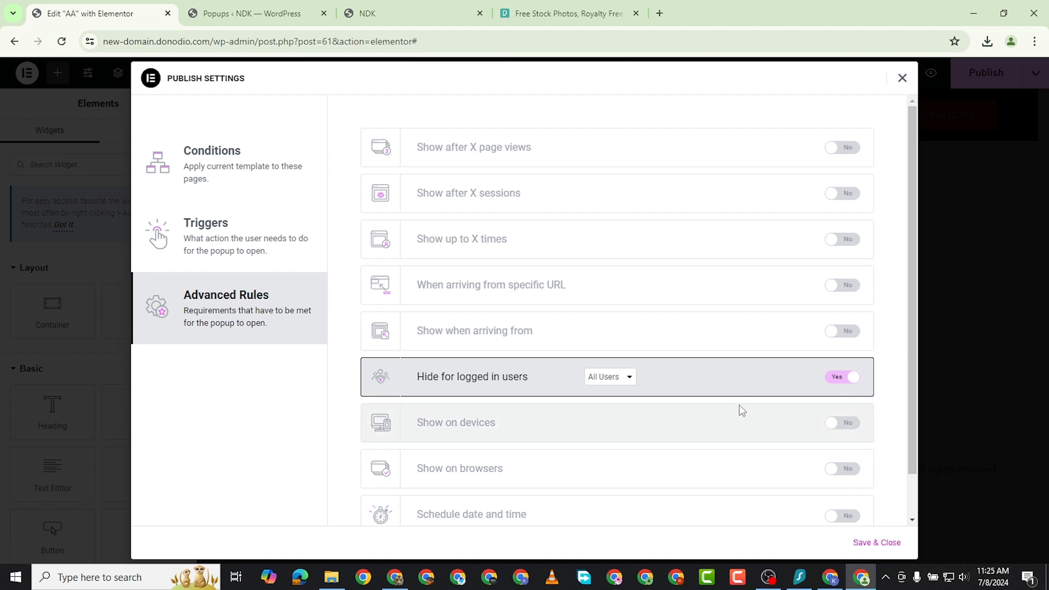
{"action": "left_click", "coordinate": [618, 381]}
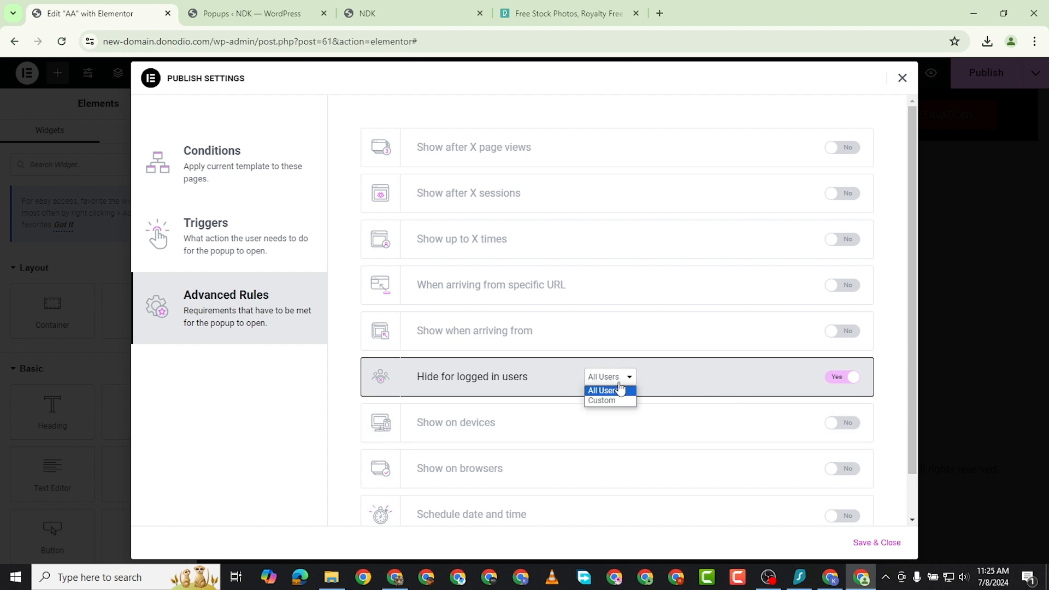
{"action": "left_click", "coordinate": [829, 381]}
- Try the Show on devices rule and the Show on browsers rule set to Custom, turning each off again
{"action": "scroll", "coordinate": [867, 363], "scroll_direction": "down", "scroll_amount": 2}
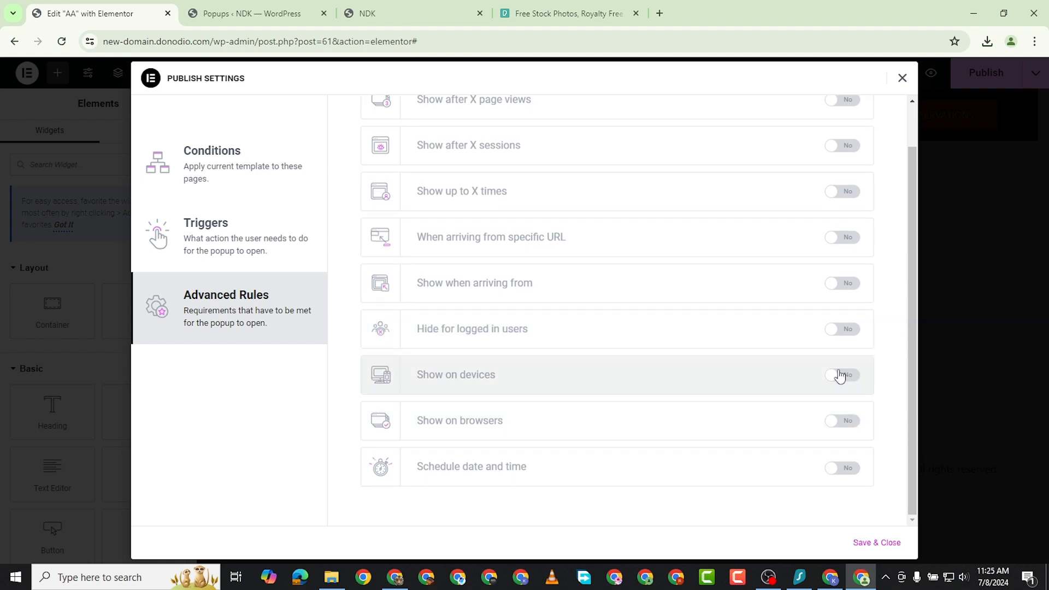
{"action": "left_click", "coordinate": [840, 376]}
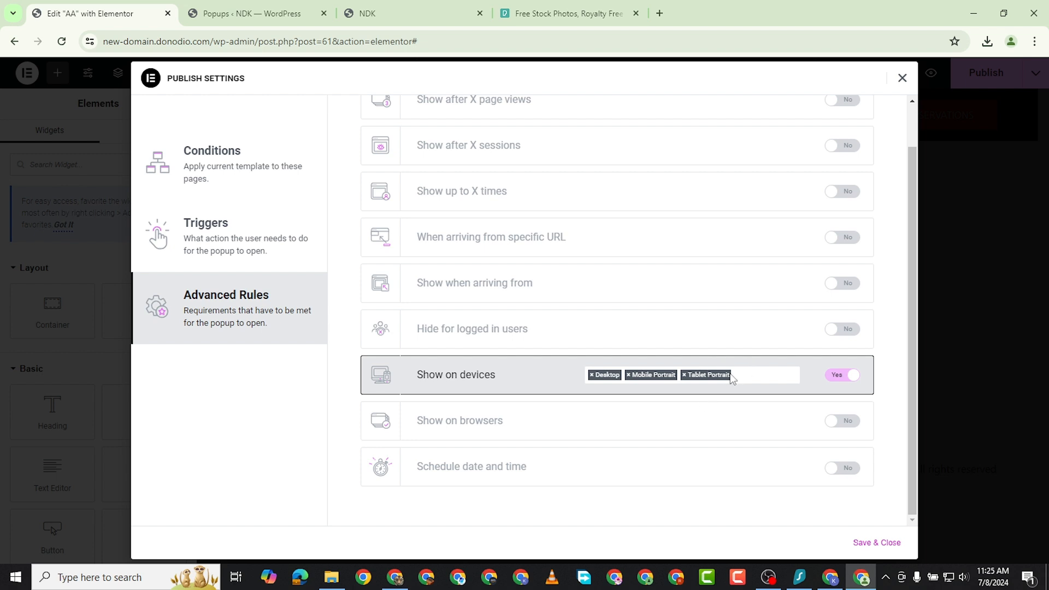
{"action": "left_click", "coordinate": [853, 376]}
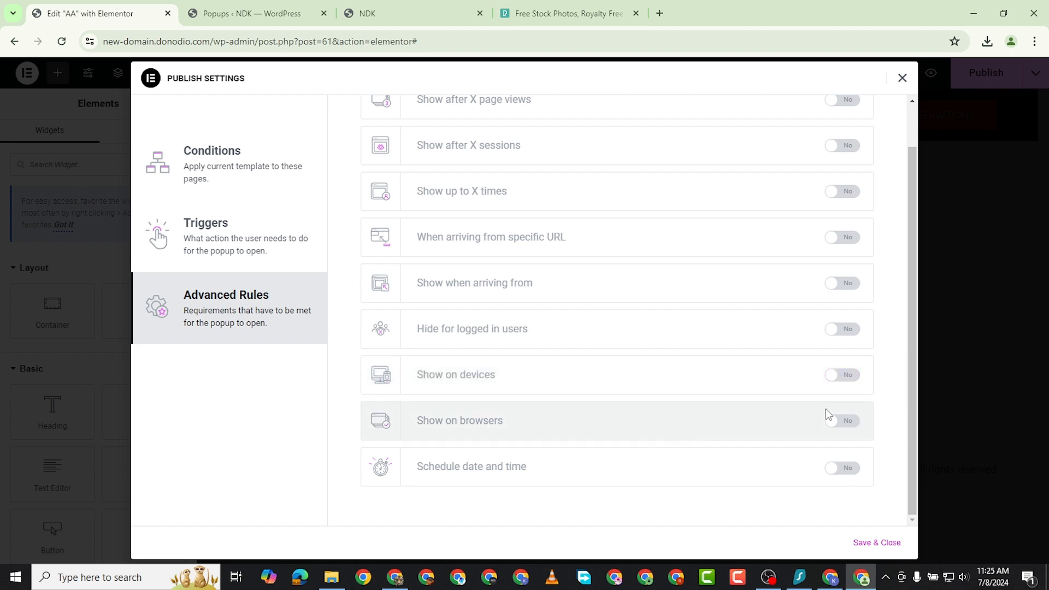
{"action": "left_click", "coordinate": [845, 421]}
{"action": "left_click", "coordinate": [634, 428]}
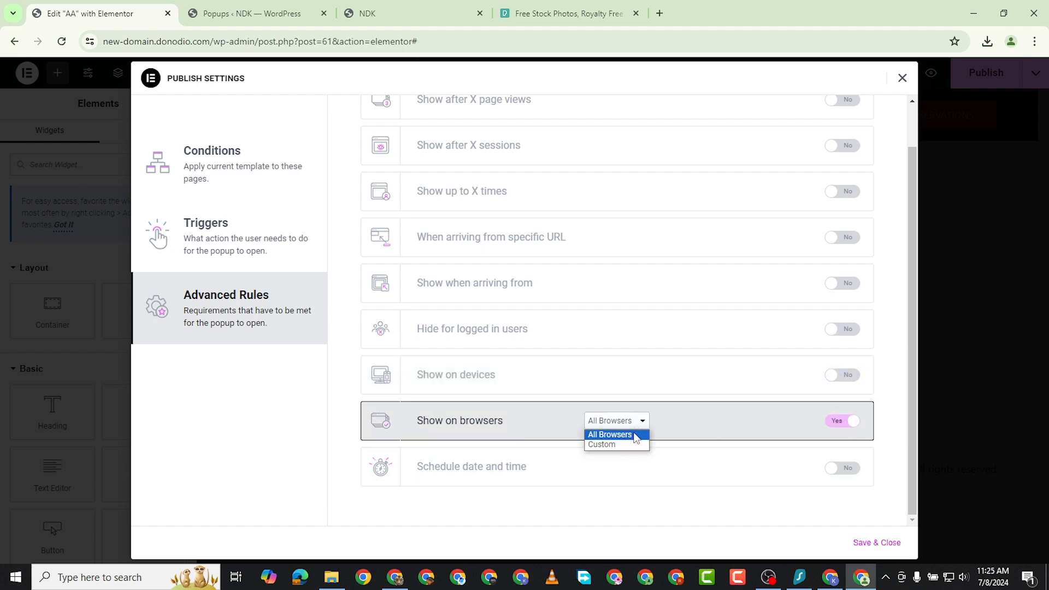
{"action": "left_click", "coordinate": [623, 444]}
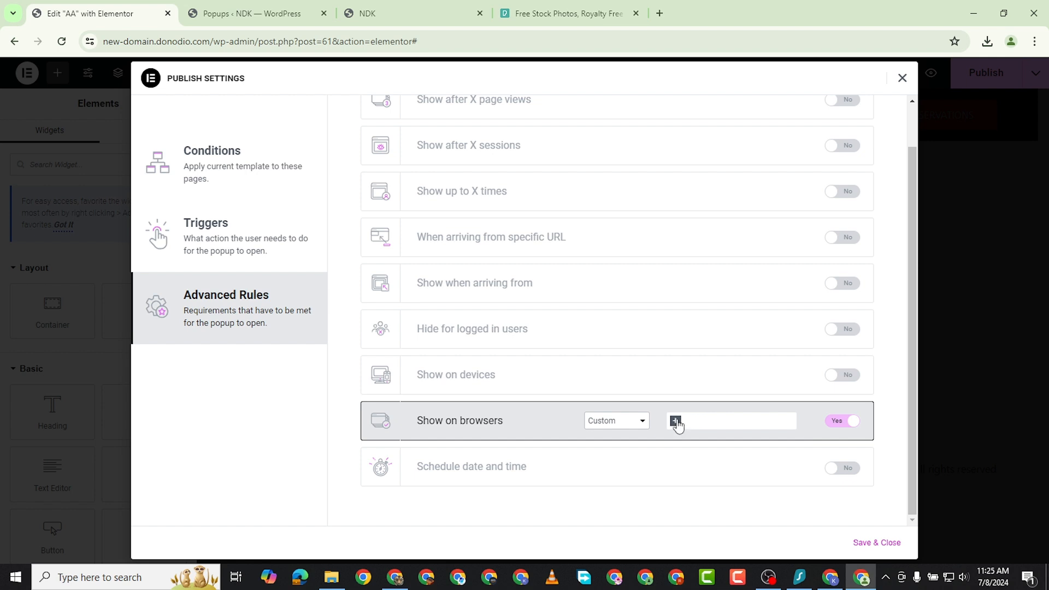
{"action": "left_click", "coordinate": [843, 422]}
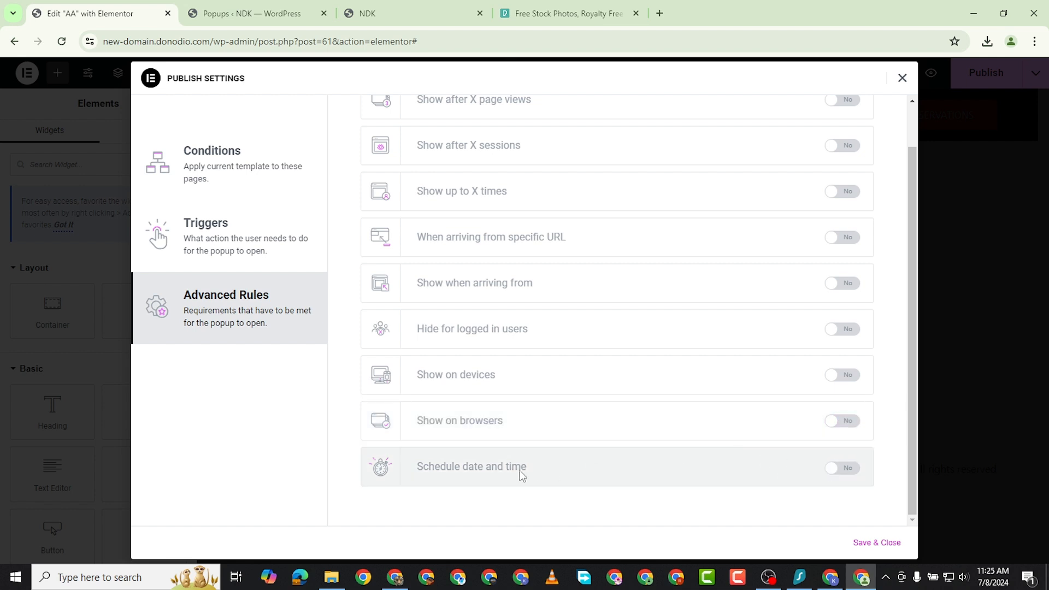
- Try the Schedule date and time rule with the Visitor timezone, and turn it off again
{"action": "left_click", "coordinate": [847, 469]}
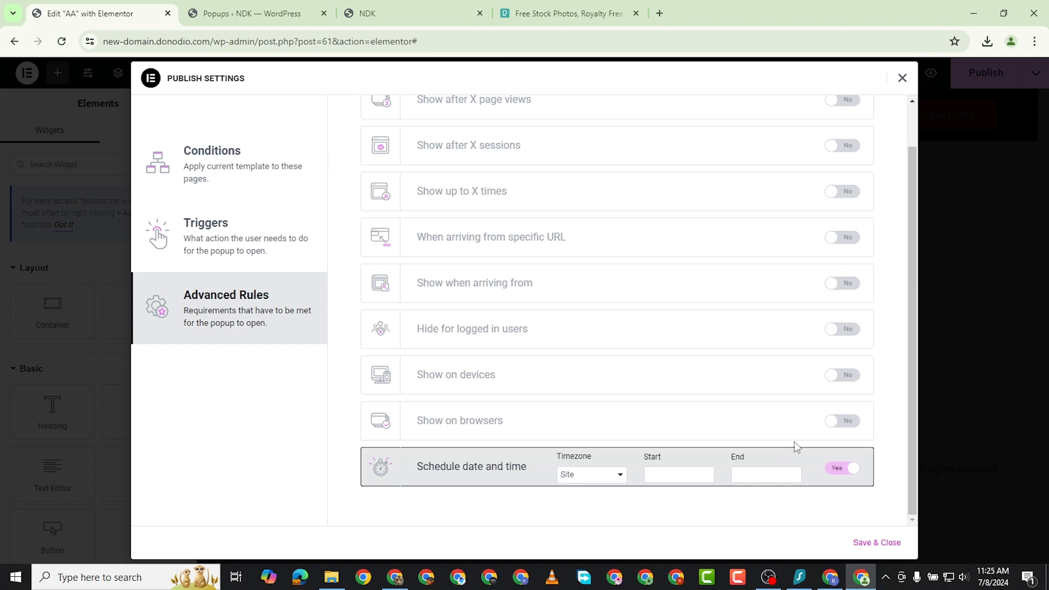
{"action": "left_click", "coordinate": [573, 476]}
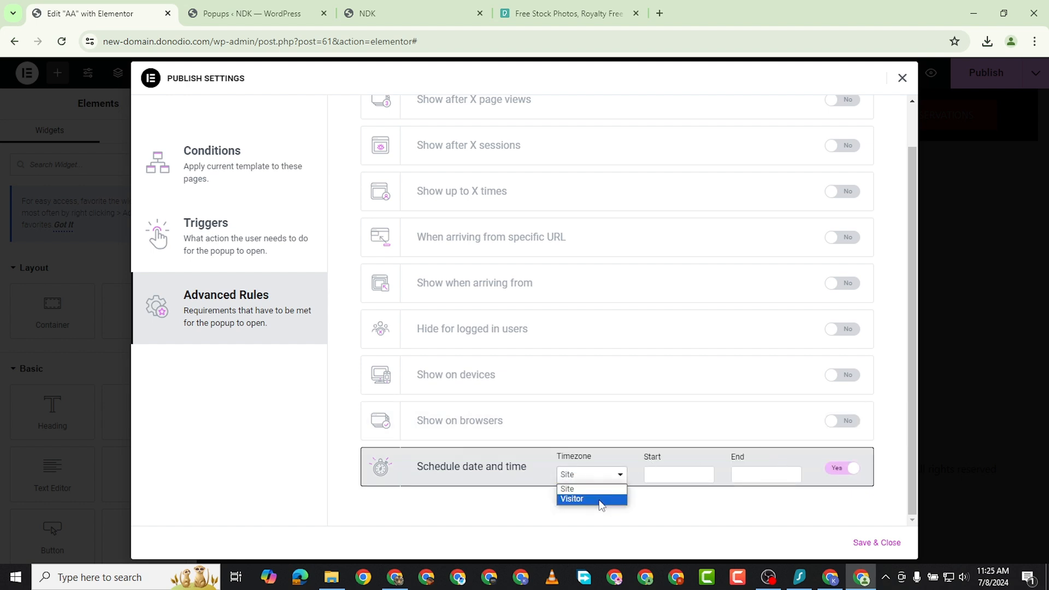
{"action": "left_click", "coordinate": [601, 500]}
{"action": "left_click", "coordinate": [850, 468]}
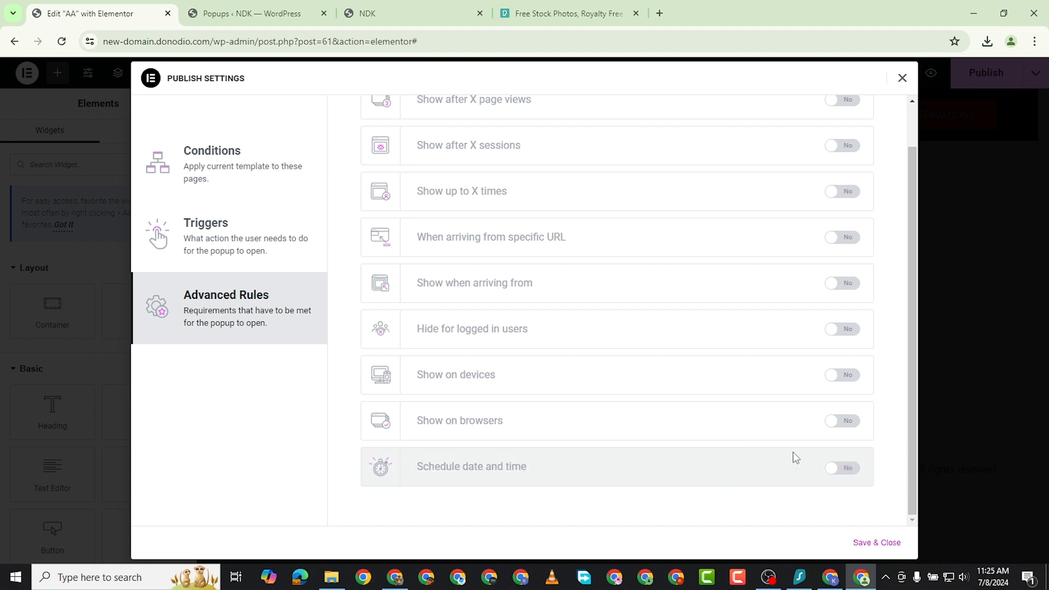
- Save and close the "AA" popup's publish settings with all advanced rules disabled
{"action": "left_click", "coordinate": [877, 542]}
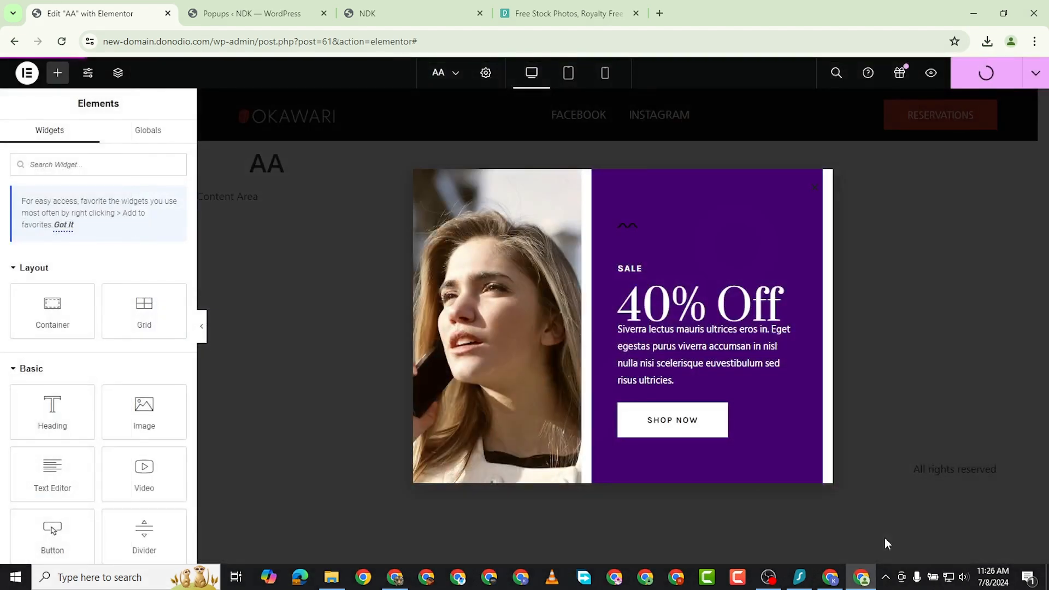